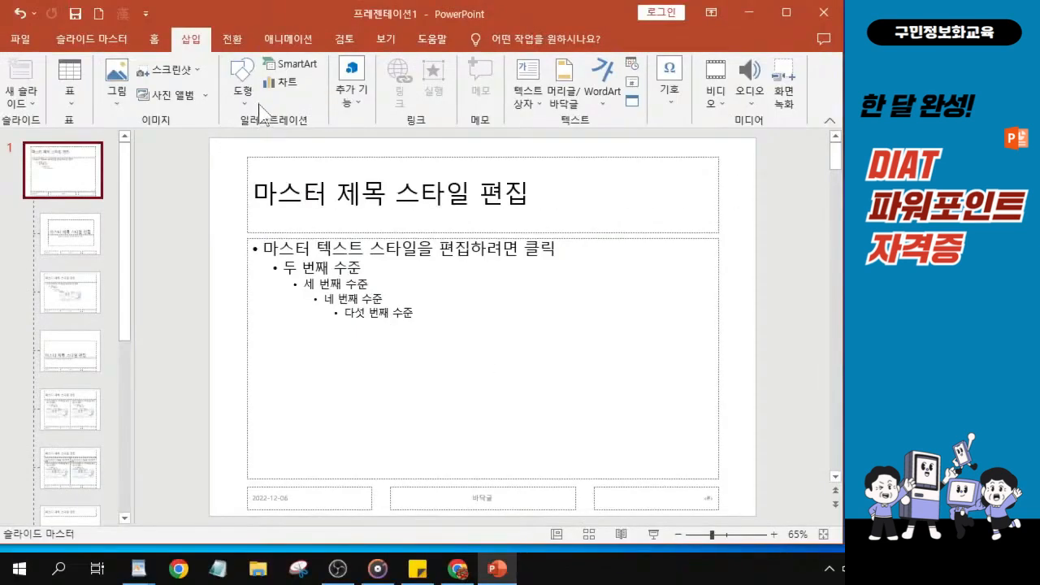
Draw a trapezoid about 27.52 cm wide and 1.39 cm high along the bottom edge of the slide master.
{"action": "left_click", "coordinate": [242, 81]}
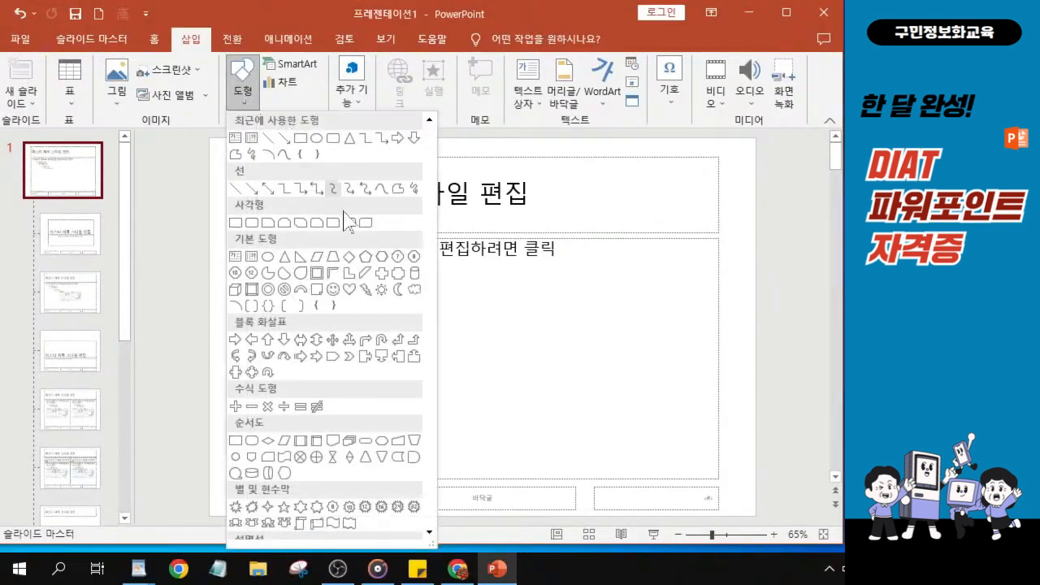
{"action": "left_click", "coordinate": [334, 257]}
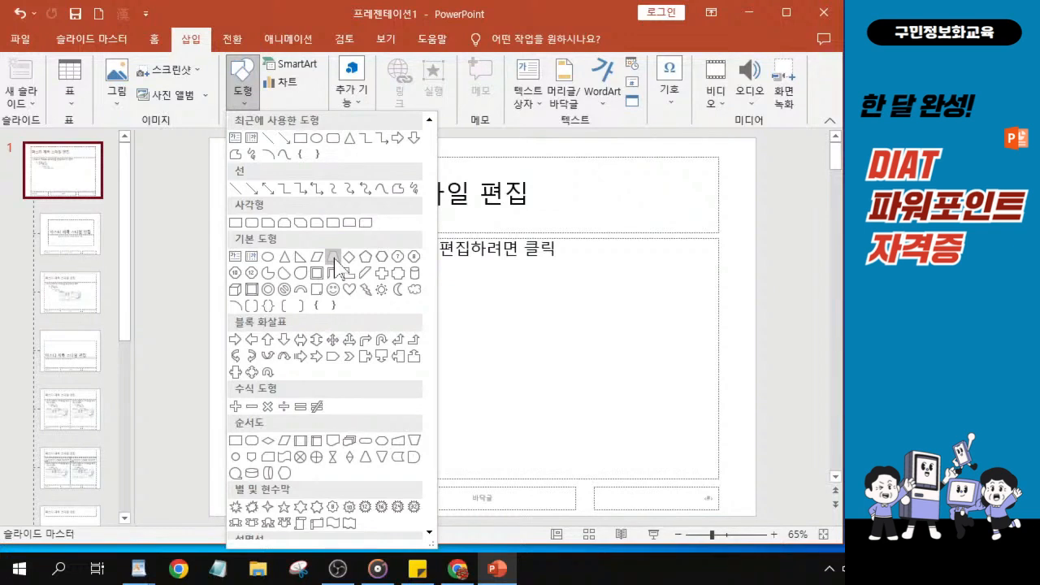
{"action": "key", "text": "ctrl"}
{"action": "left_click", "coordinate": [333, 257]}
{"action": "key", "text": "ctrl"}
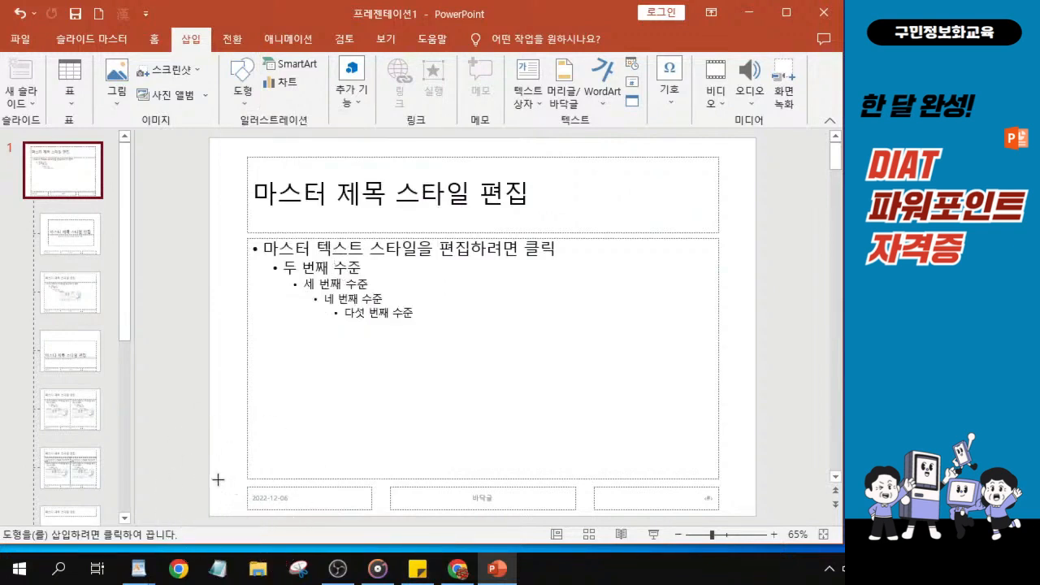
{"action": "left_click_drag", "start_coordinate": [214, 488], "coordinate": [756, 514]}
{"action": "key", "text": "ctrl"}
{"action": "scroll", "coordinate": [477, 506], "scroll_direction": "down", "scroll_amount": 1}
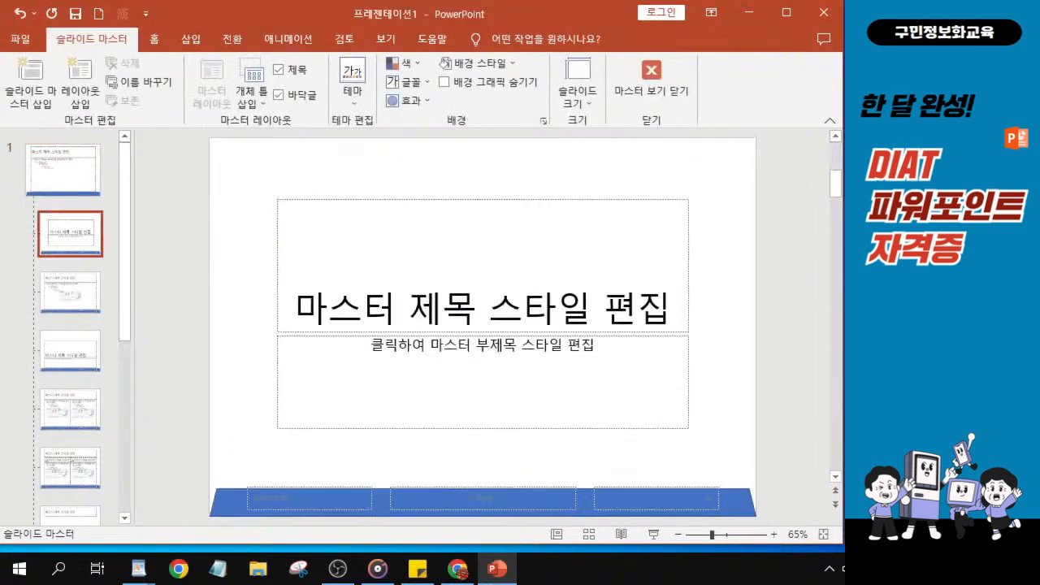
{"action": "scroll", "coordinate": [476, 514], "scroll_direction": "up", "scroll_amount": 1}
{"action": "key", "text": "ctrl"}
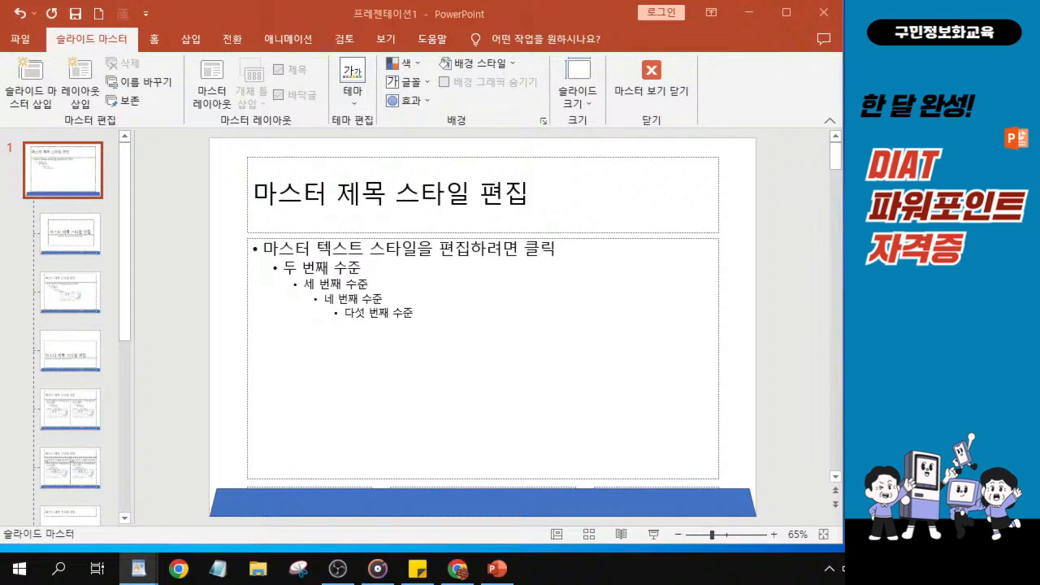
Fill the trapezoid at the bottom of the slide master with the dark purple texture.
{"action": "left_click", "coordinate": [411, 494]}
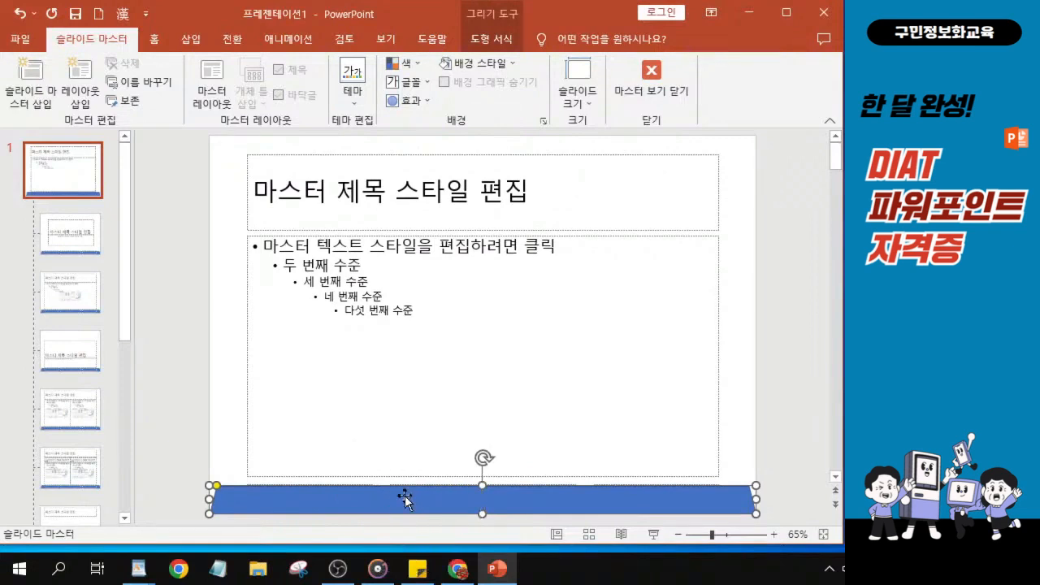
{"action": "left_click", "coordinate": [405, 499]}
{"action": "left_click", "coordinate": [497, 40]}
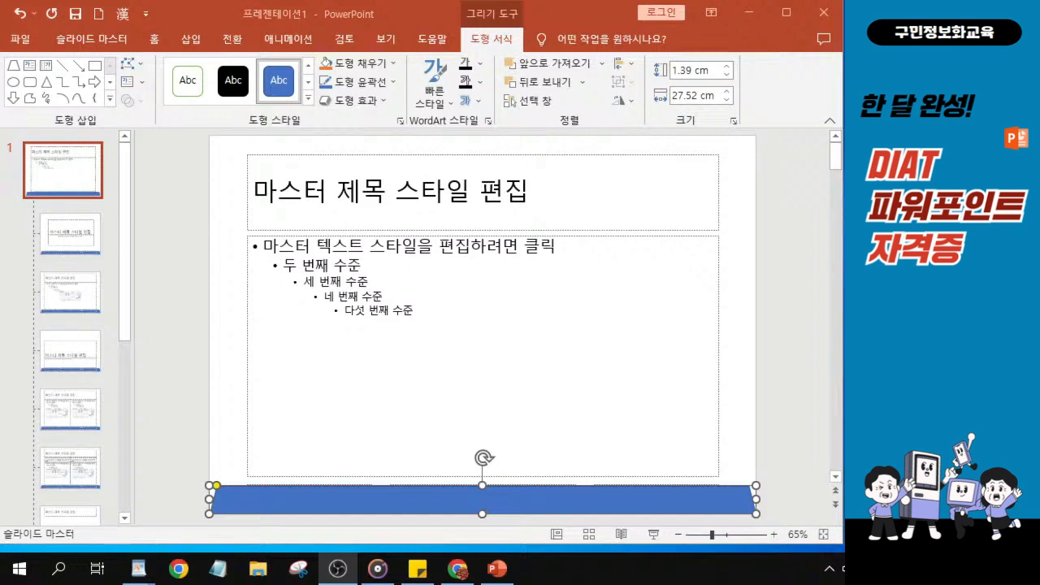
{"action": "key", "text": "alt+Tab"}
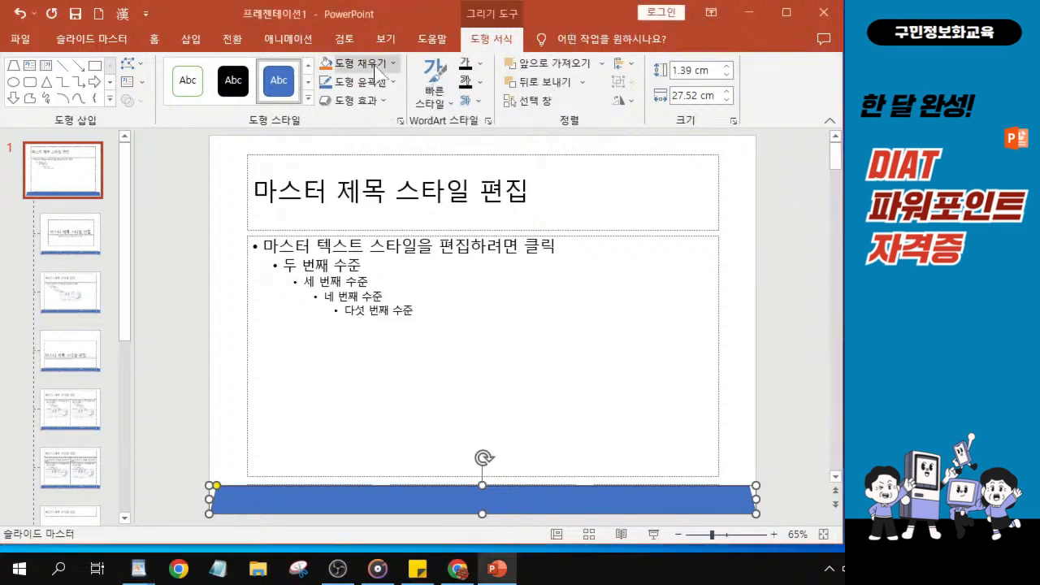
{"action": "left_click", "coordinate": [376, 72]}
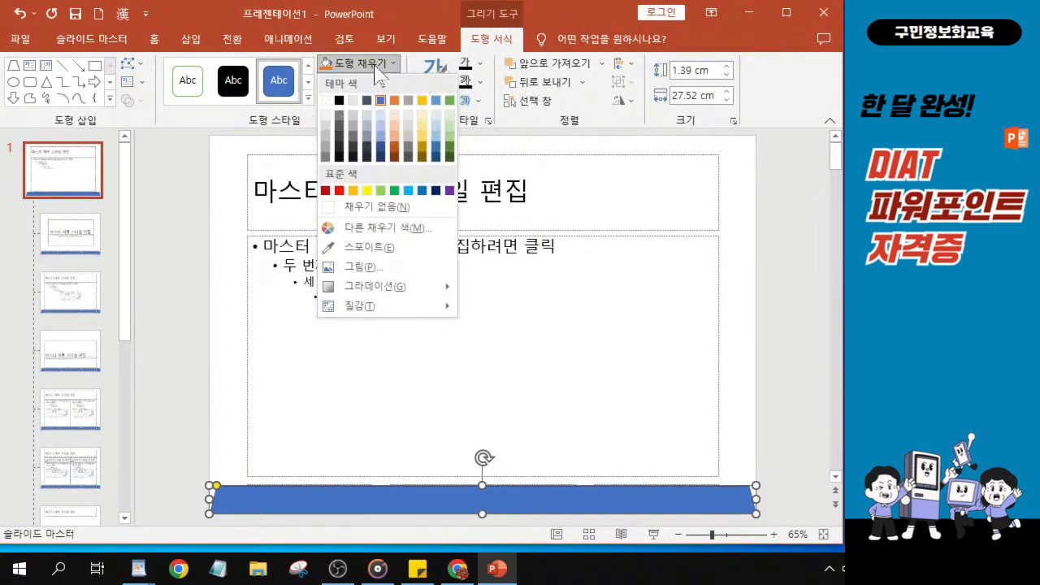
{"action": "mouse_move", "coordinate": [393, 310]}
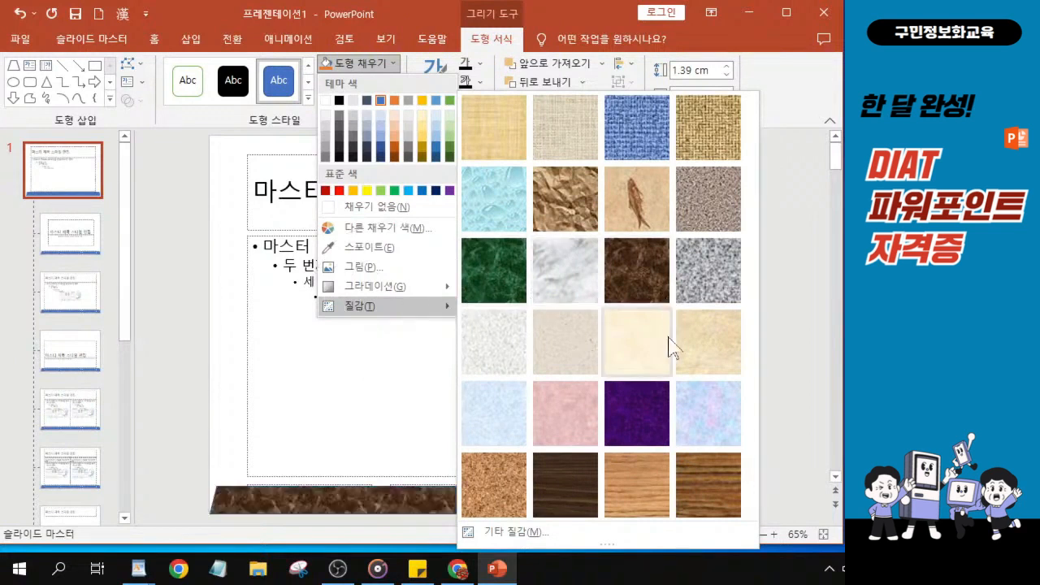
{"action": "left_click", "coordinate": [634, 408]}
{"action": "left_click_drag", "start_coordinate": [504, 544], "coordinate": [504, 555]}
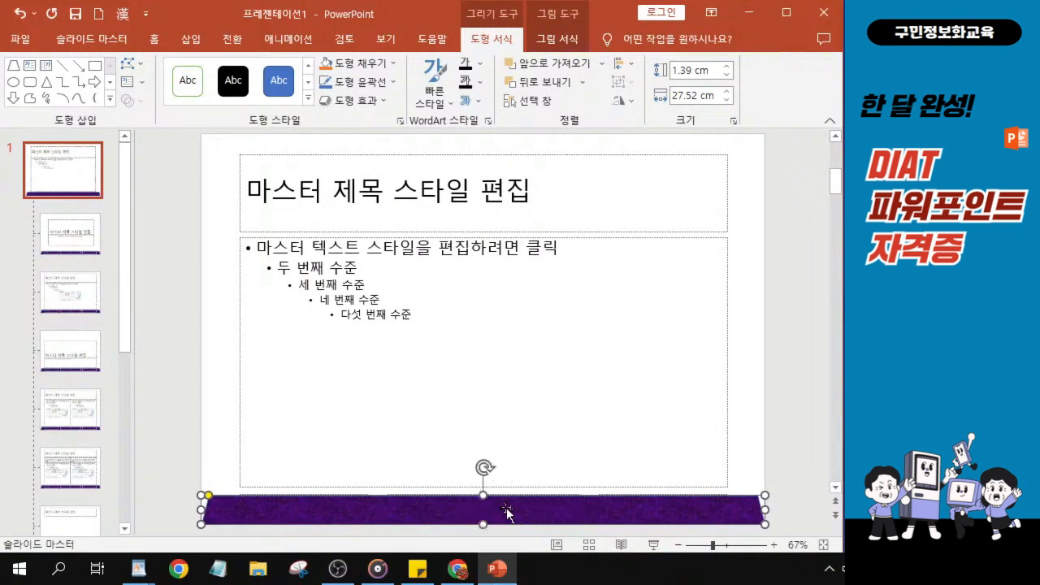
Remove the outline from the textured trapezoid by setting it to 윤곽선 없음.
{"action": "left_click", "coordinate": [382, 84]}
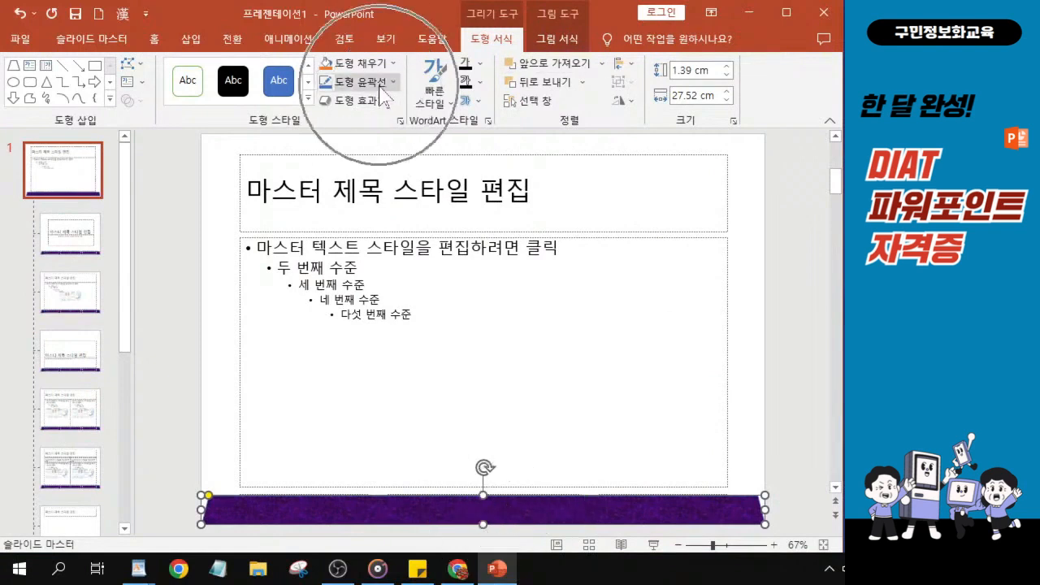
{"action": "left_click", "coordinate": [382, 88]}
{"action": "left_click", "coordinate": [382, 88]}
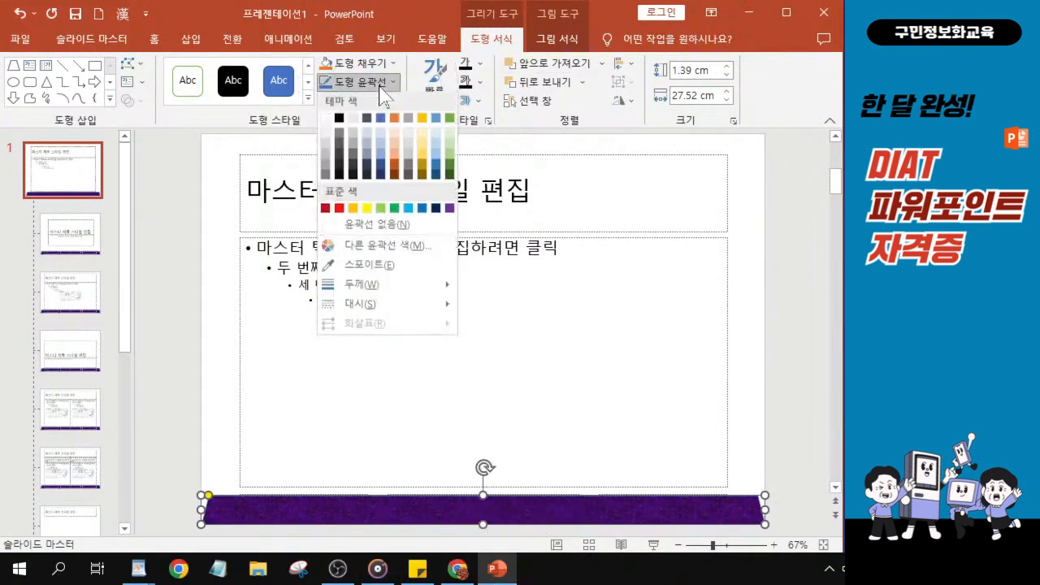
{"action": "left_click", "coordinate": [330, 228]}
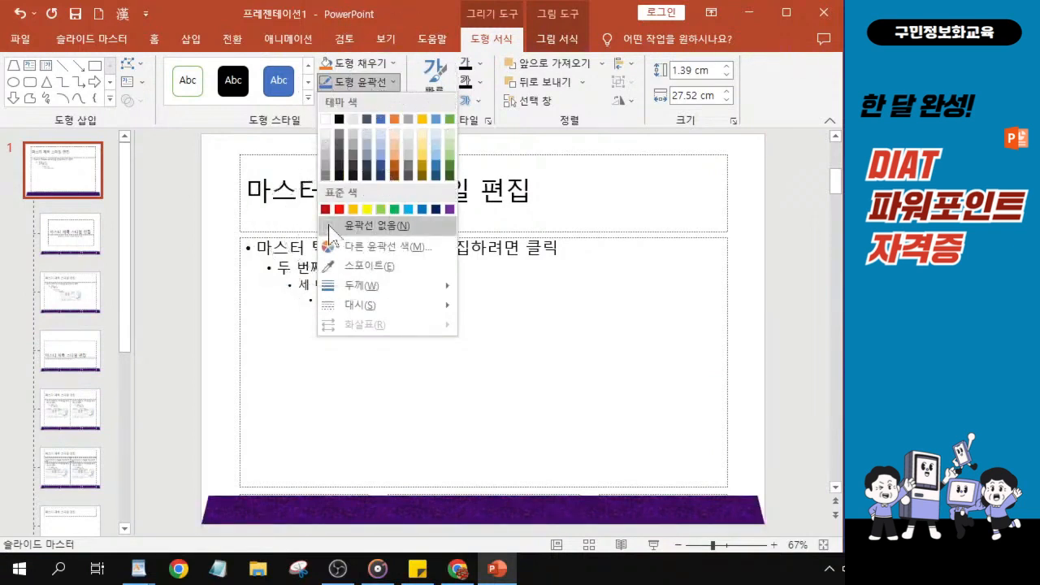
{"action": "left_click", "coordinate": [391, 228]}
{"action": "left_click", "coordinate": [391, 228]}
{"action": "left_click", "coordinate": [391, 228]}
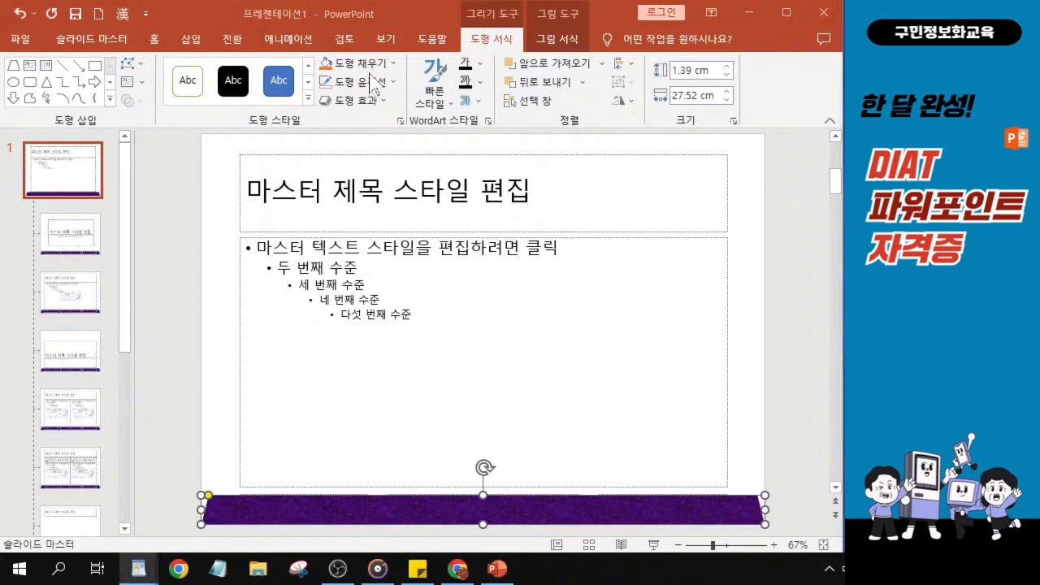
{"action": "key", "text": "ctrl"}
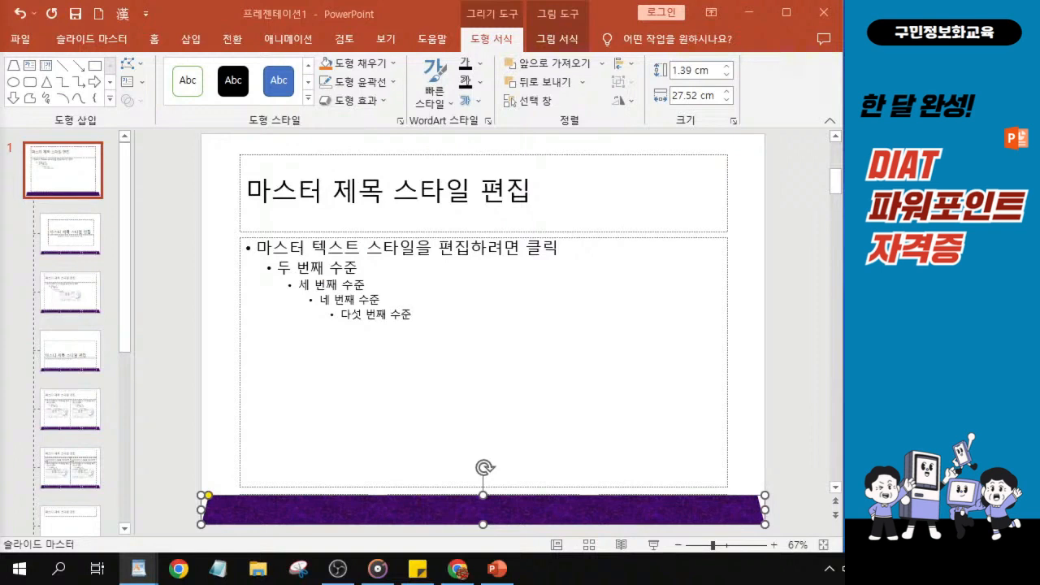
Apply the first preset of the 입체 효과 (bevel) shape effects to the purple trapezoid.
{"action": "left_click", "coordinate": [373, 101]}
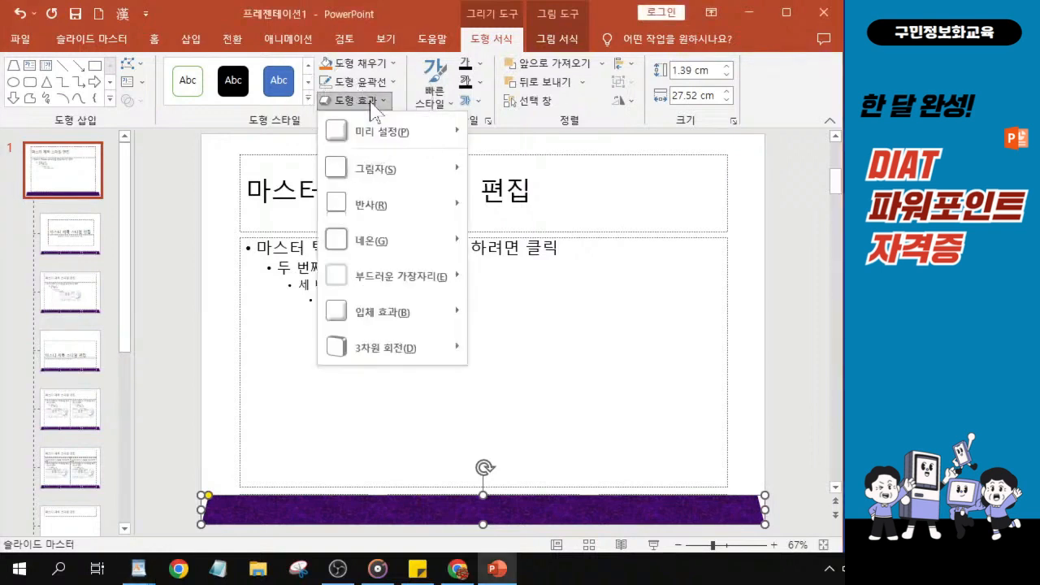
{"action": "left_click", "coordinate": [398, 317]}
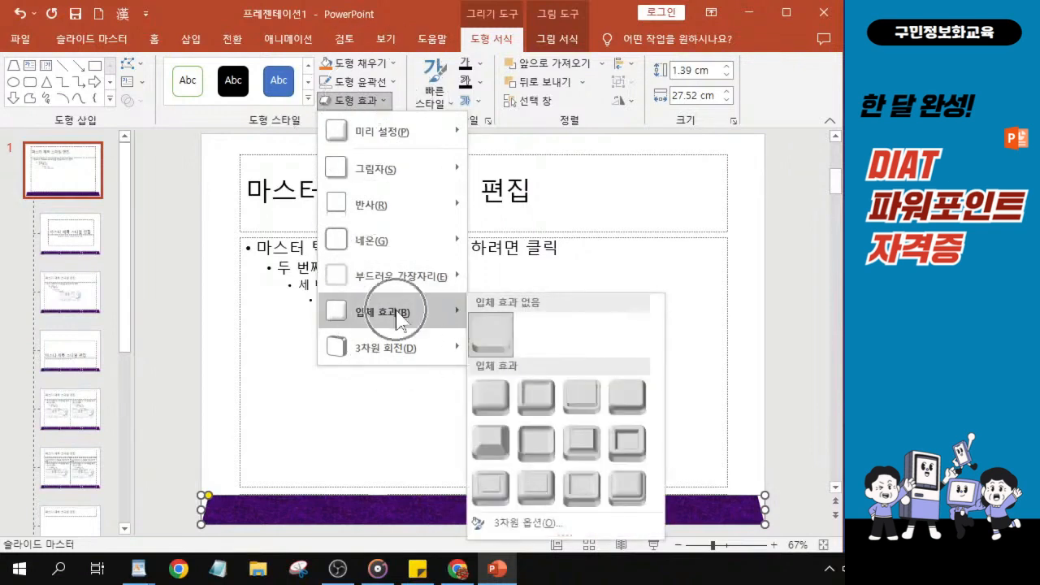
{"action": "left_click", "coordinate": [393, 319]}
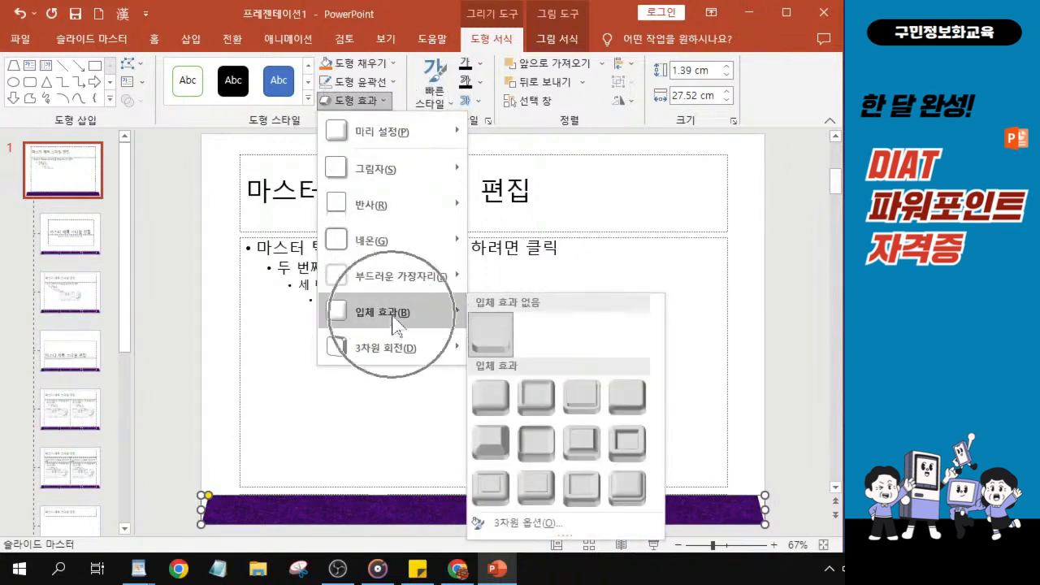
{"action": "left_click", "coordinate": [497, 399]}
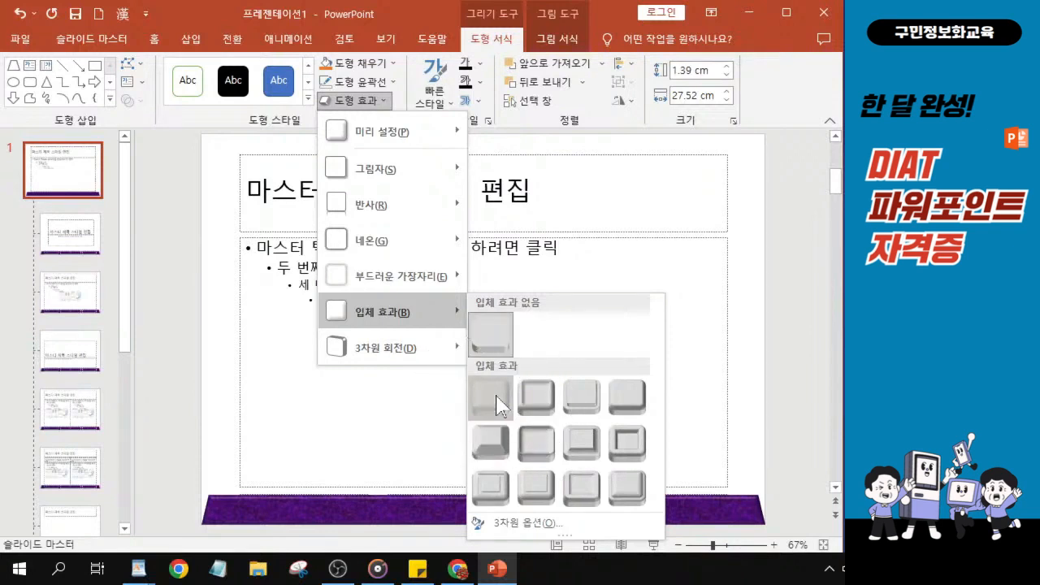
{"action": "left_click", "coordinate": [498, 399]}
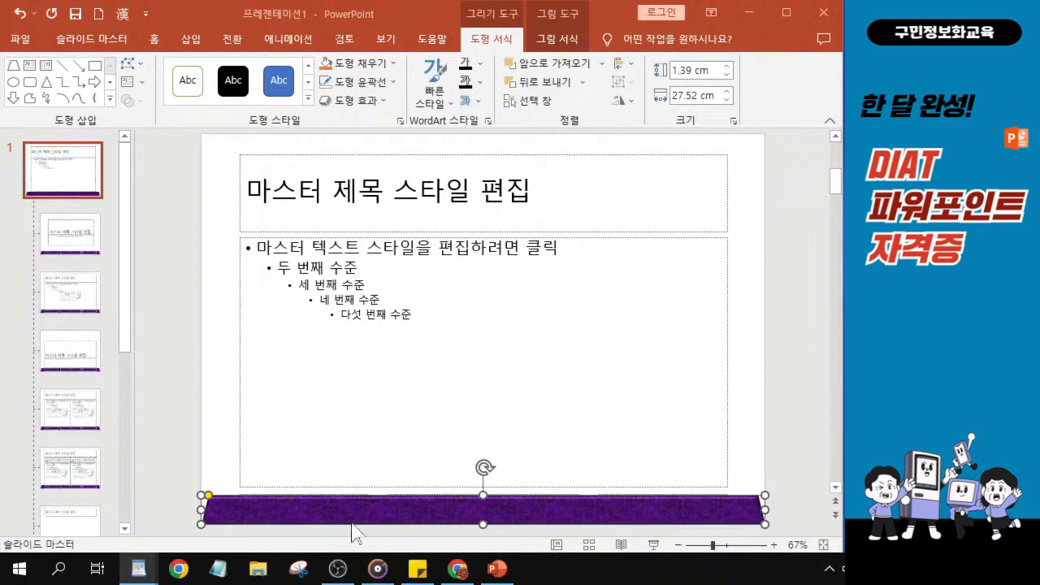
Set the font of the purple trapezoid's text to 굴림.
{"action": "left_click", "coordinate": [372, 501]}
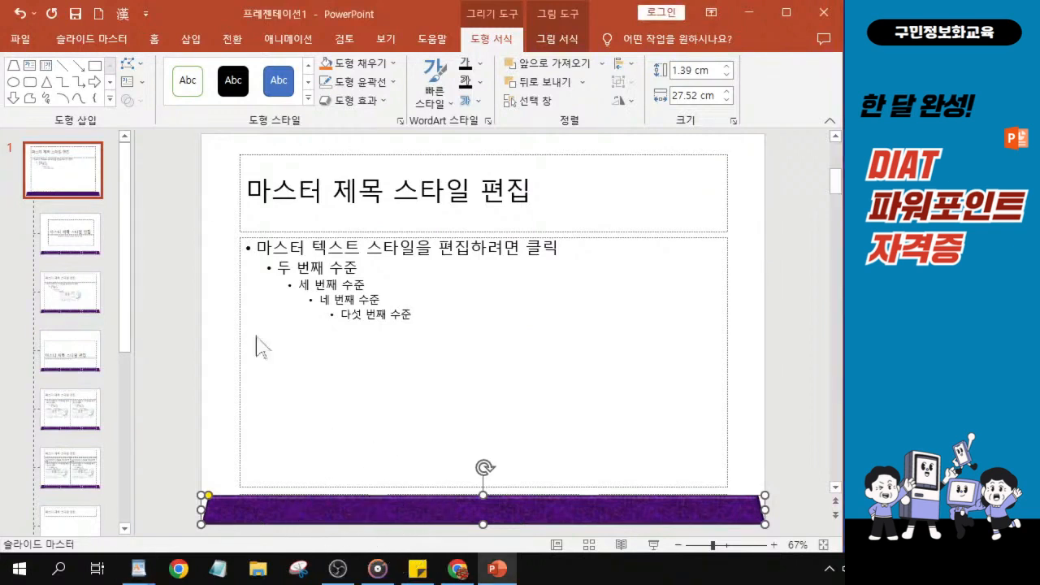
{"action": "left_click", "coordinate": [156, 41]}
{"action": "key", "text": "ctrl"}
{"action": "key", "text": "ctrl"}
{"action": "key", "text": "ctrl"}
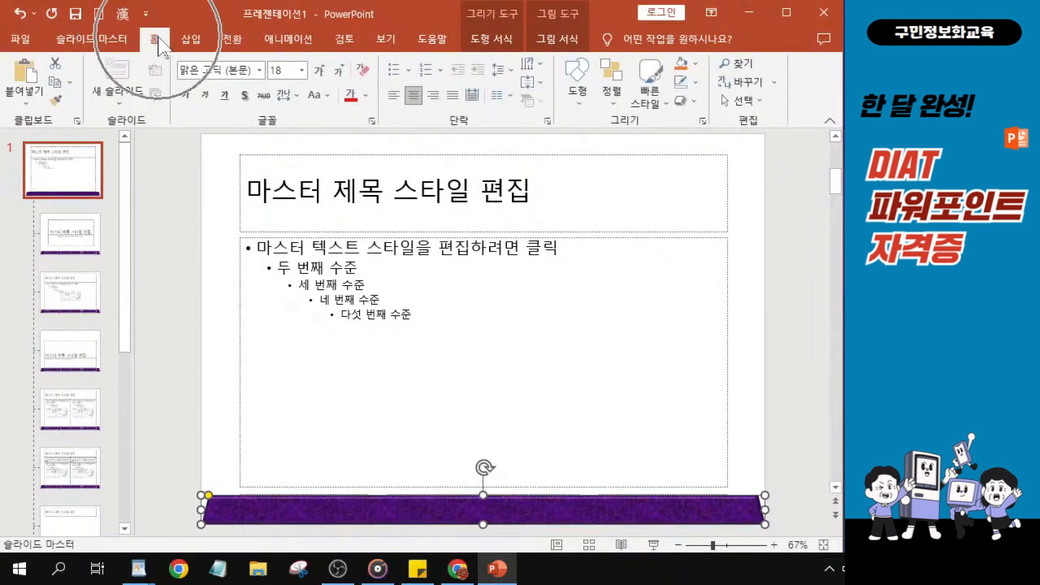
{"action": "key", "text": "ctrl"}
{"action": "left_click", "coordinate": [261, 72]}
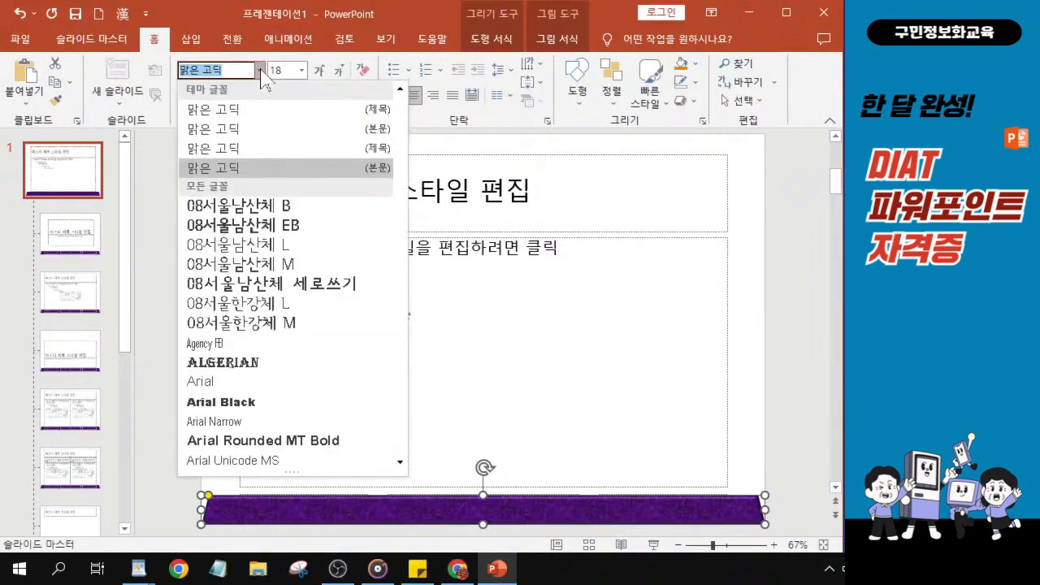
{"action": "key", "text": "ctrl"}
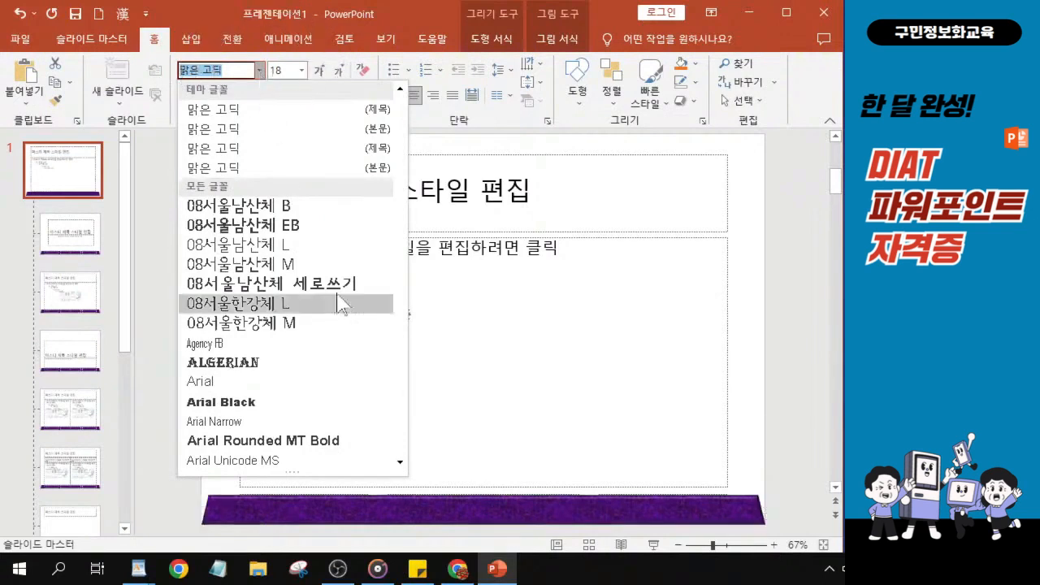
{"action": "scroll", "coordinate": [317, 242], "scroll_direction": "down", "scroll_amount": 4}
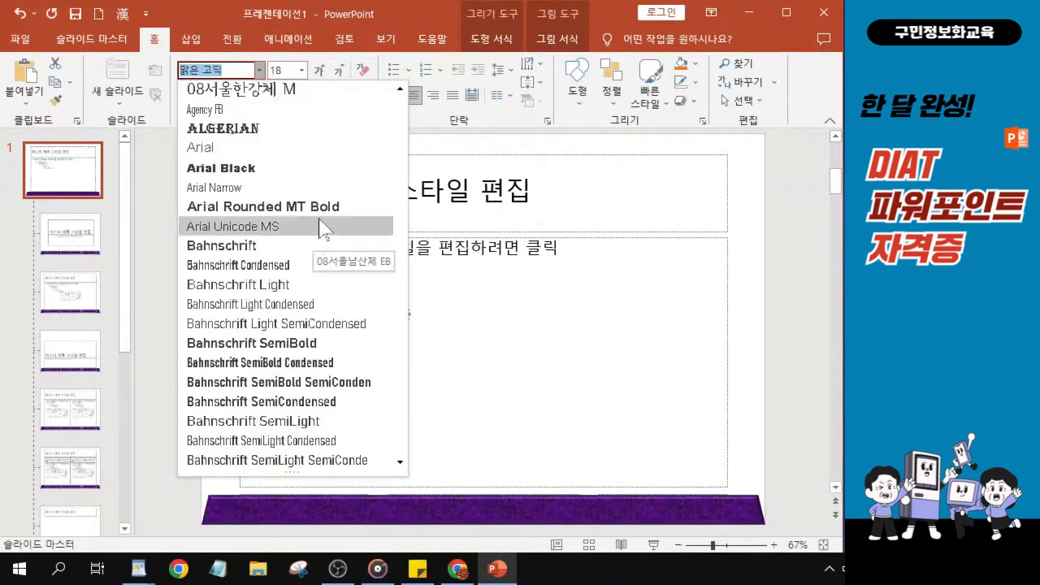
{"action": "scroll", "coordinate": [321, 228], "scroll_direction": "down", "scroll_amount": 4}
{"action": "scroll", "coordinate": [321, 227], "scroll_direction": "down", "scroll_amount": 9}
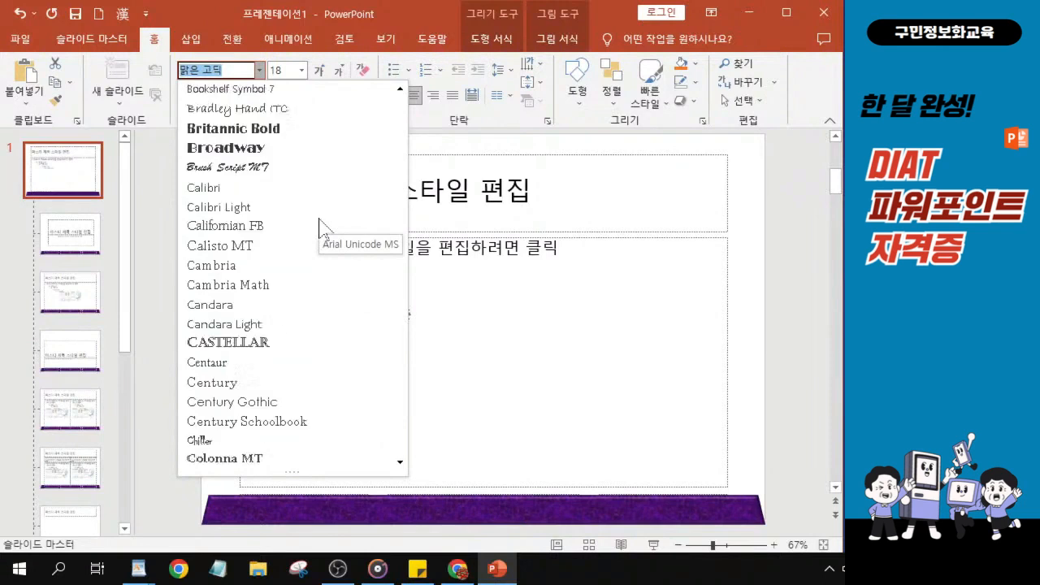
{"action": "scroll", "coordinate": [321, 228], "scroll_direction": "down", "scroll_amount": 3}
{"action": "scroll", "coordinate": [319, 225], "scroll_direction": "down", "scroll_amount": 5}
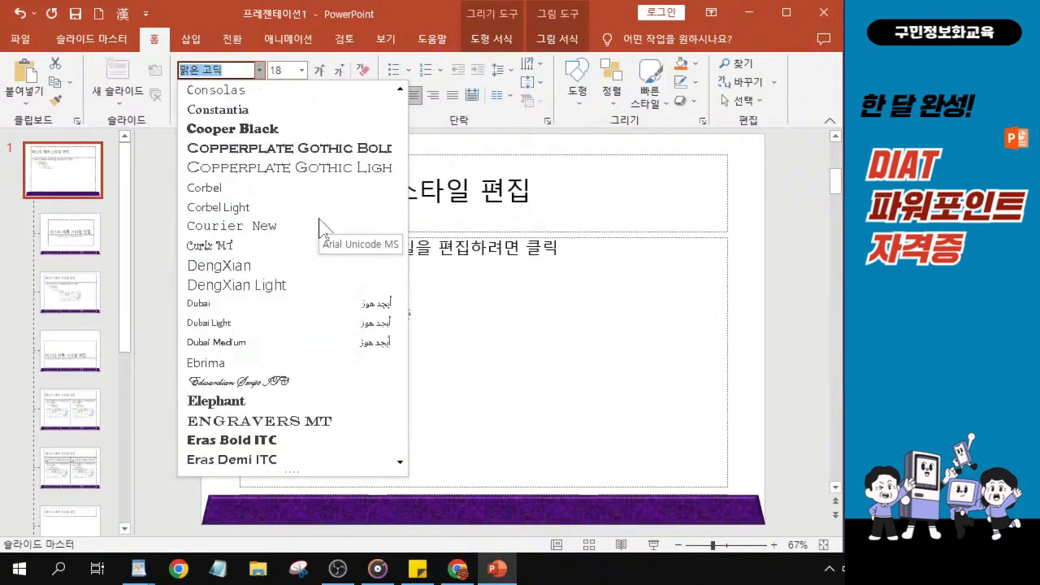
{"action": "scroll", "coordinate": [320, 225], "scroll_direction": "down", "scroll_amount": 6}
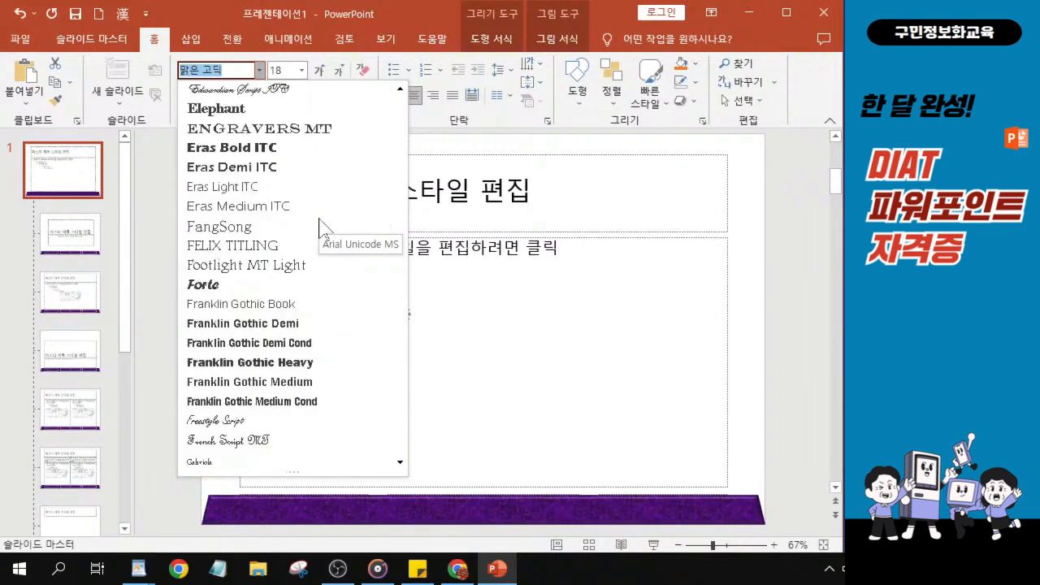
{"action": "scroll", "coordinate": [319, 224], "scroll_direction": "down", "scroll_amount": 2}
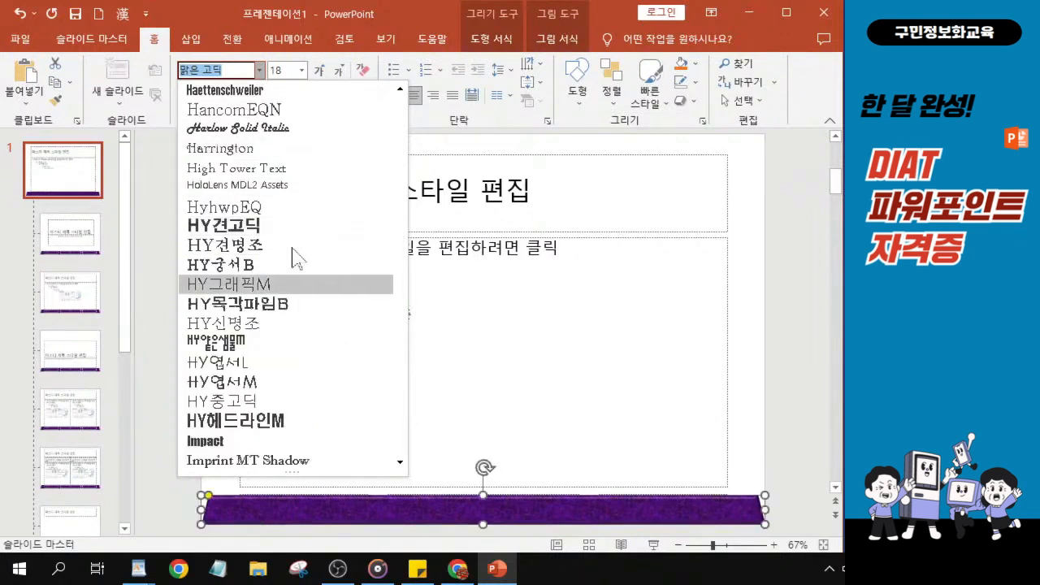
{"action": "scroll", "coordinate": [345, 313], "scroll_direction": "down", "scroll_amount": 8}
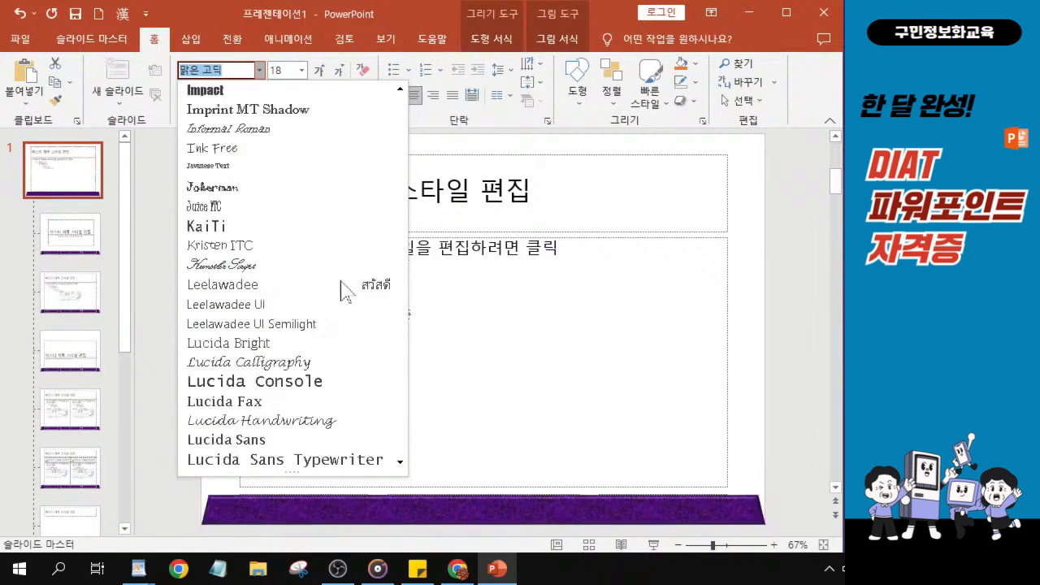
{"action": "scroll", "coordinate": [341, 282], "scroll_direction": "down", "scroll_amount": 12}
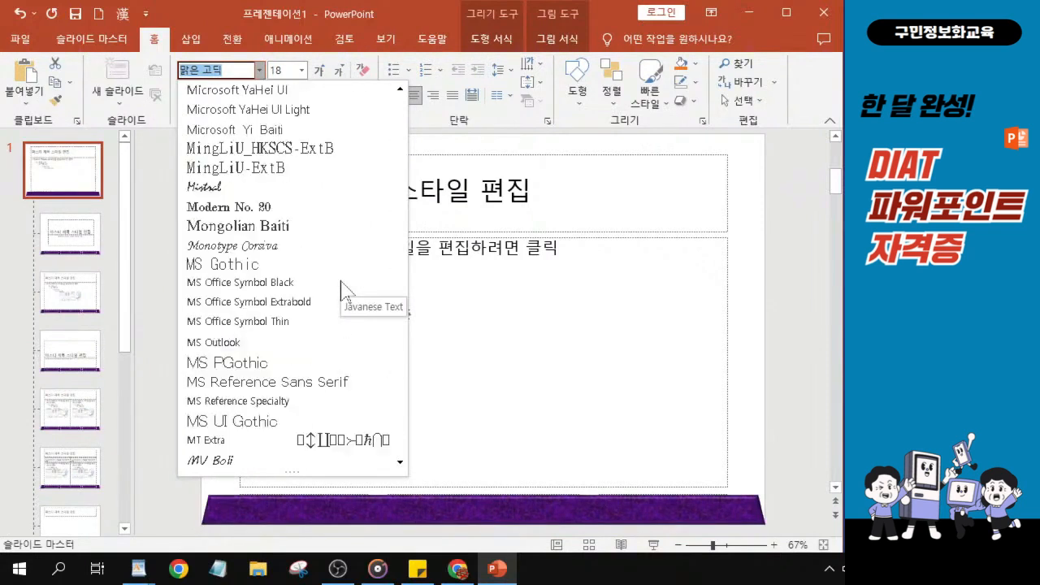
{"action": "scroll", "coordinate": [341, 285], "scroll_direction": "down", "scroll_amount": 11}
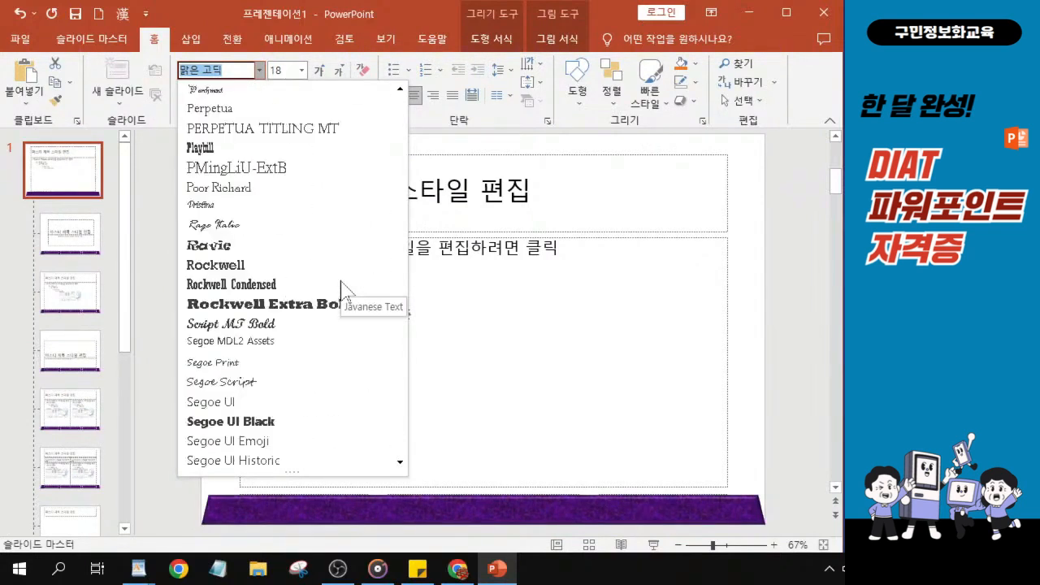
{"action": "scroll", "coordinate": [342, 284], "scroll_direction": "down", "scroll_amount": 12}
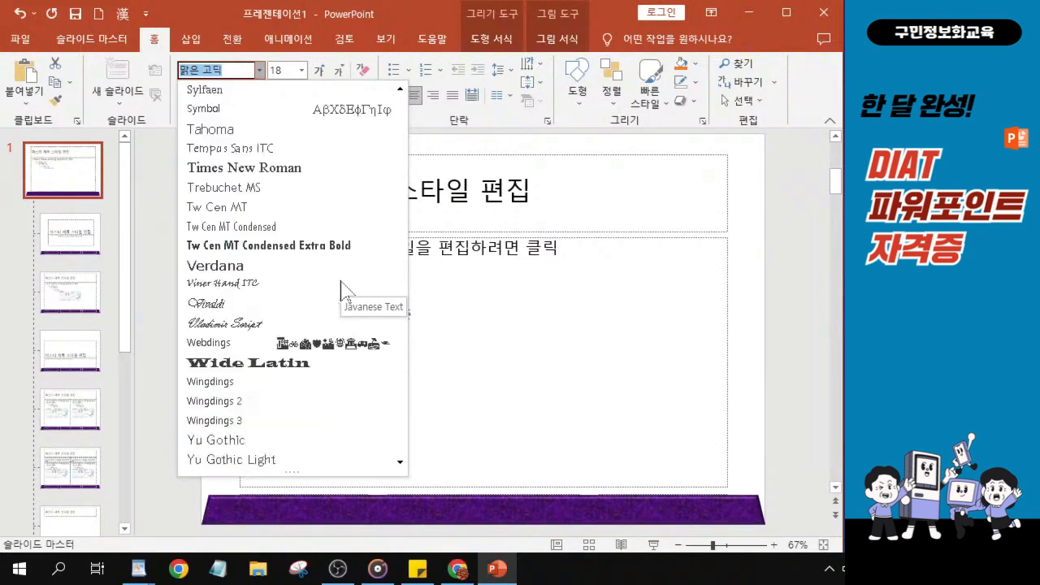
{"action": "scroll", "coordinate": [342, 284], "scroll_direction": "down", "scroll_amount": 3}
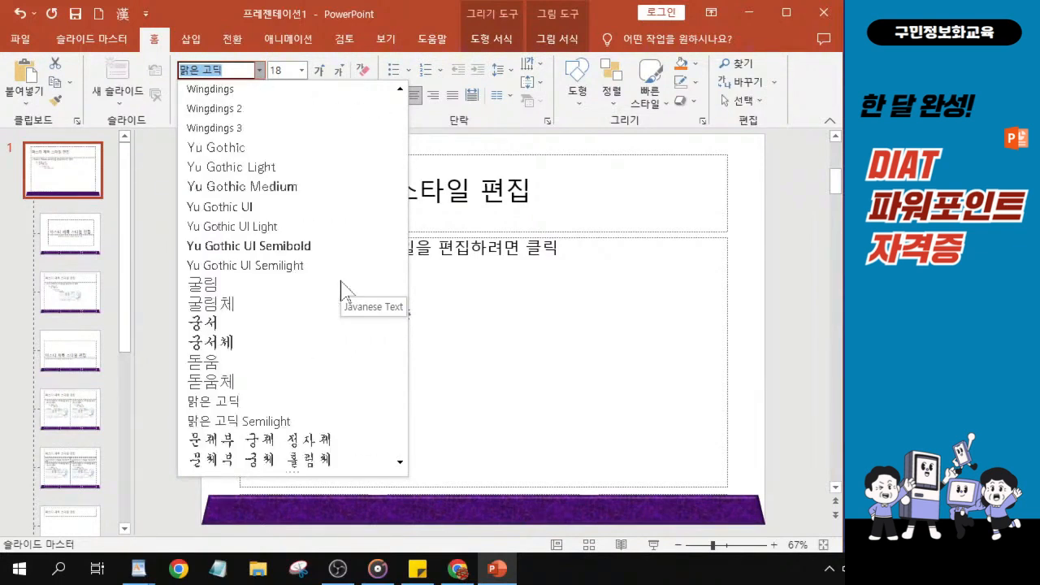
{"action": "left_click", "coordinate": [229, 286]}
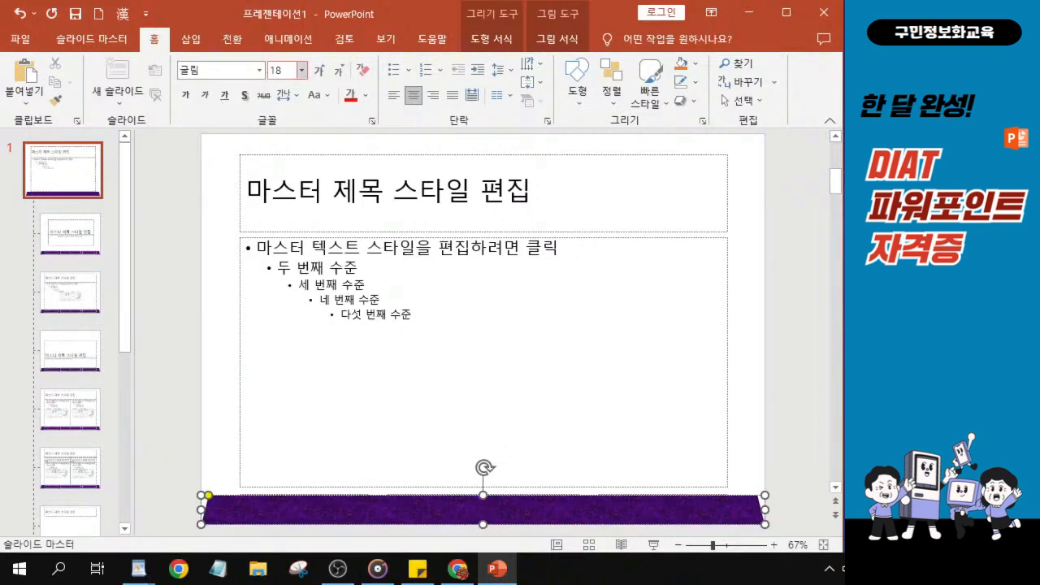
Format the trapezoid's text at size 20 with bold and italic.
{"action": "left_click", "coordinate": [301, 71]}
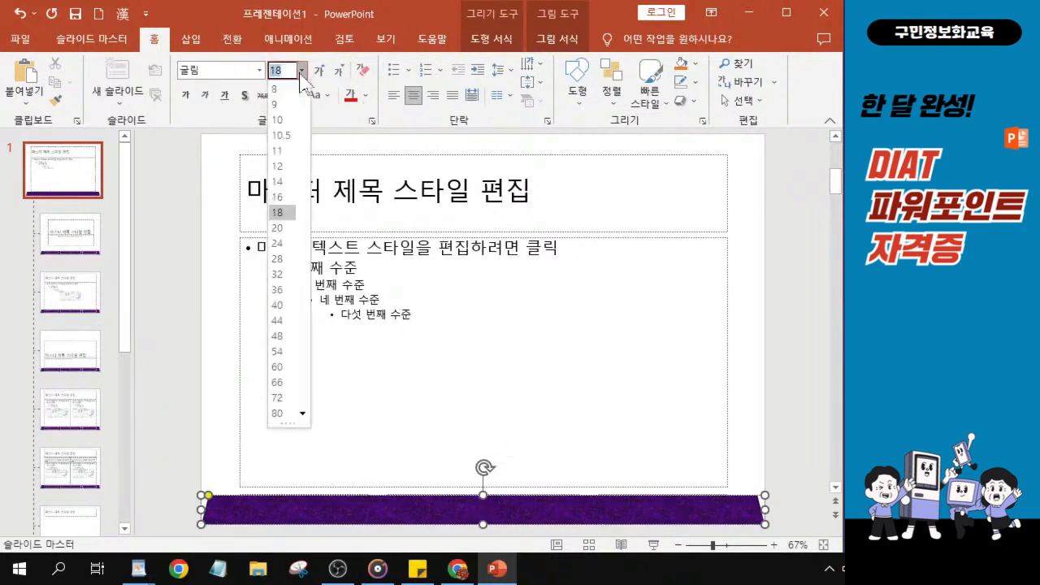
{"action": "left_click", "coordinate": [281, 227]}
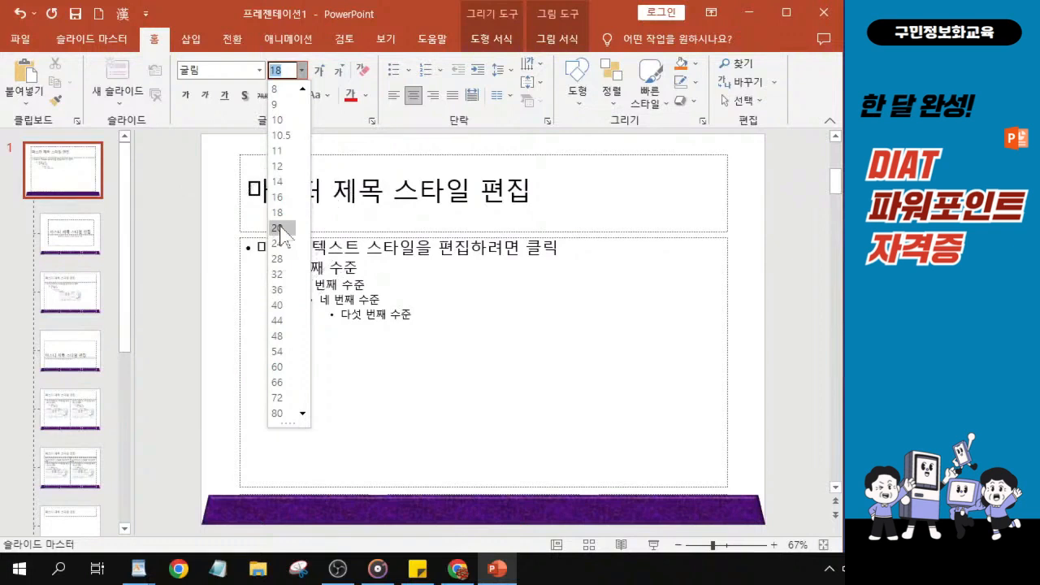
{"action": "left_click", "coordinate": [281, 228]}
{"action": "left_click", "coordinate": [185, 95]}
{"action": "left_click", "coordinate": [205, 95]}
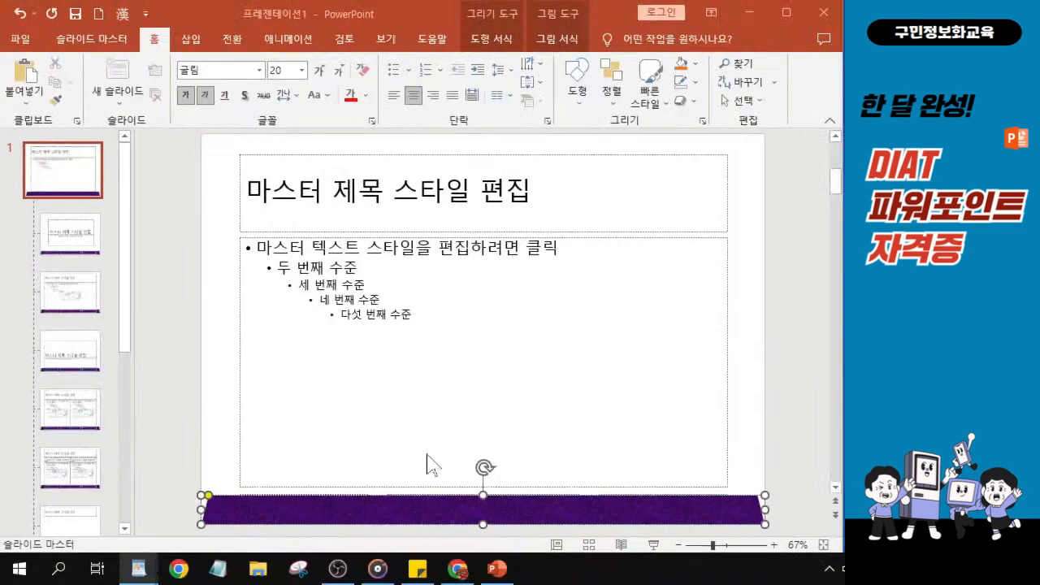
Enter the text "글로벌 시민, 동시에 다양한 시민" inside the purple trapezoid.
{"action": "left_click", "coordinate": [427, 508]}
{"action": "key", "text": "ctrl"}
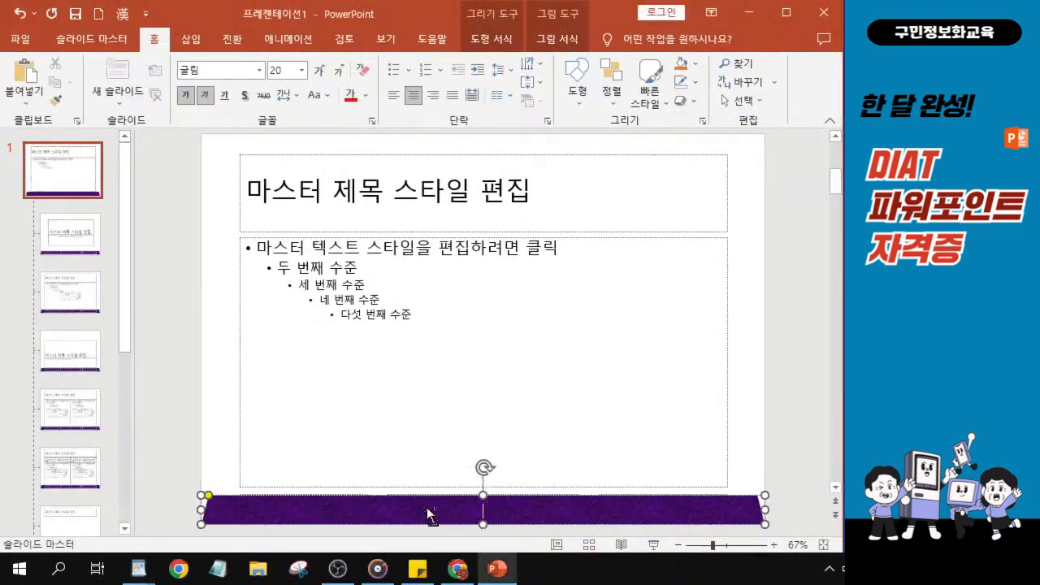
{"action": "scroll", "coordinate": [603, 533], "scroll_direction": "up", "scroll_amount": 3, "text": "ctrl"}
{"action": "scroll", "coordinate": [603, 533], "scroll_direction": "up", "scroll_amount": 3, "text": "ctrl"}
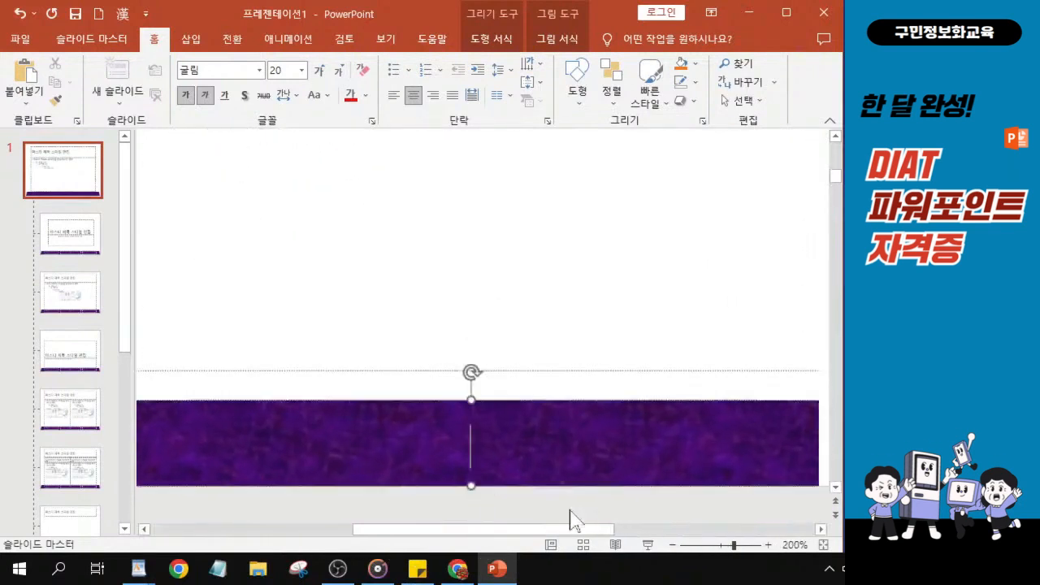
{"action": "key", "text": "ctrl"}
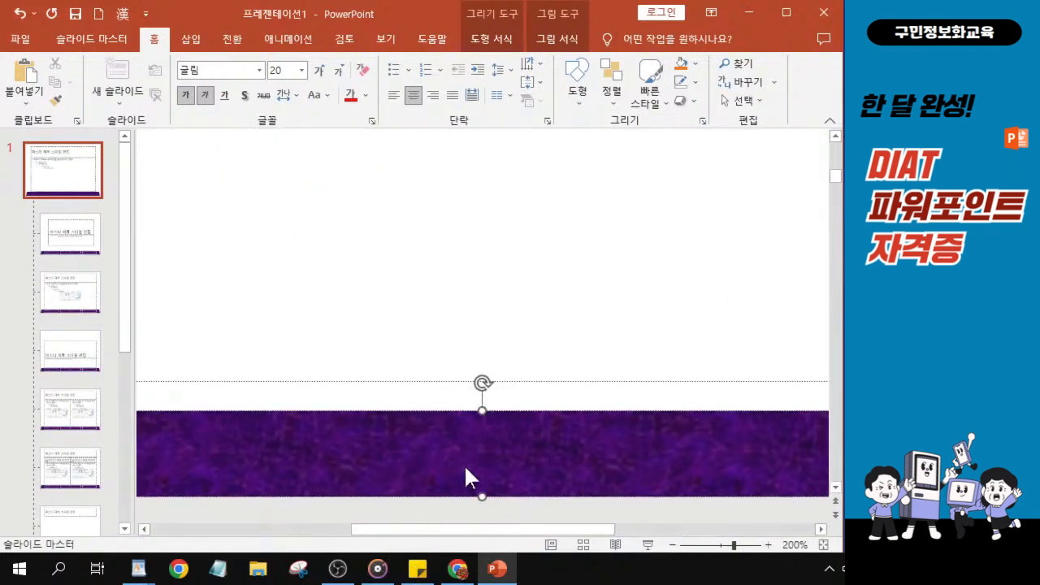
{"action": "type", "text": "글로"}
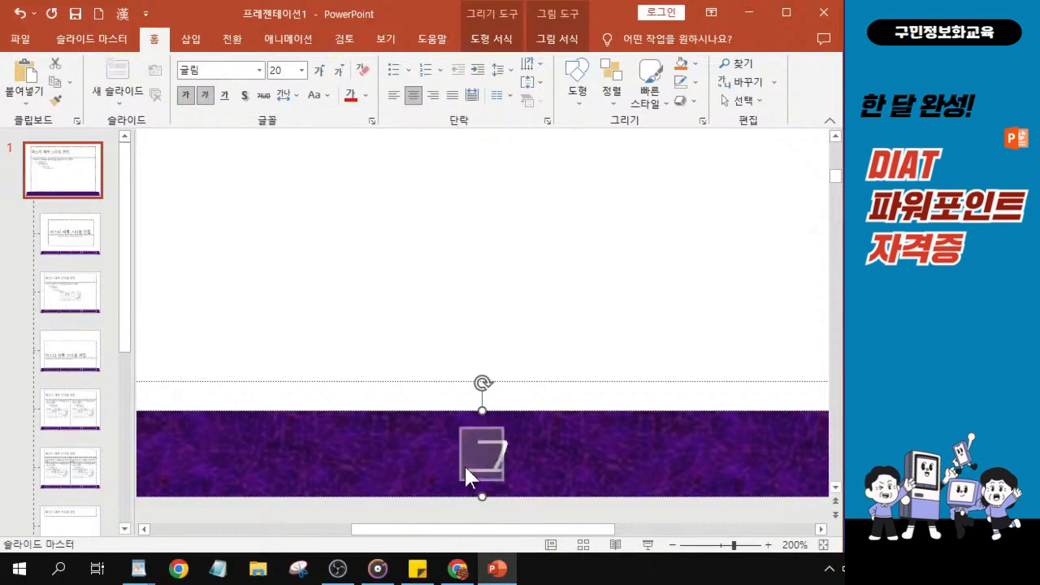
{"action": "type", "text": "벌 ㅣ"}
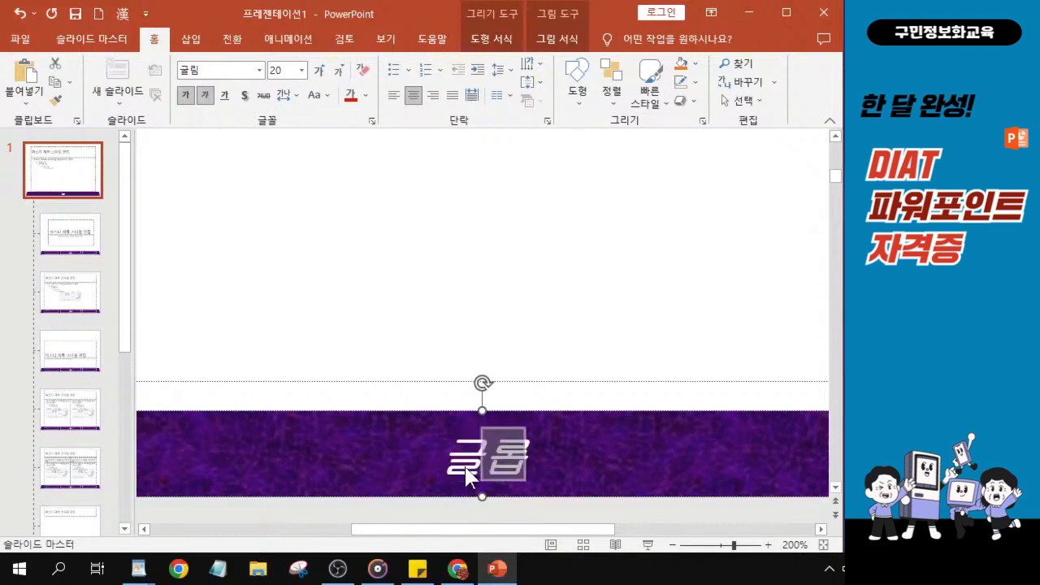
{"action": "key", "text": "BackSpace"}
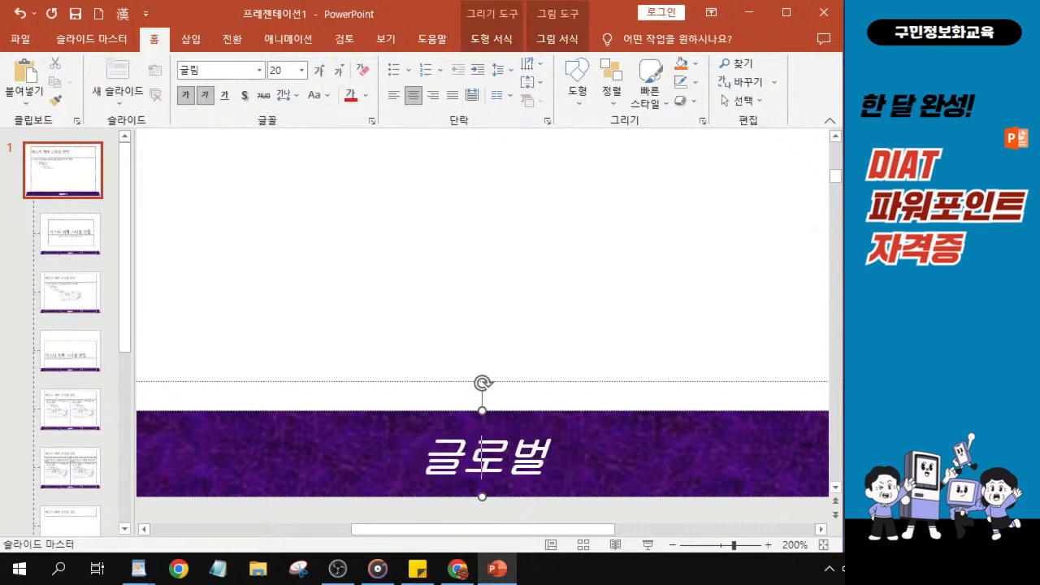
{"action": "type", "text": "시민,"}
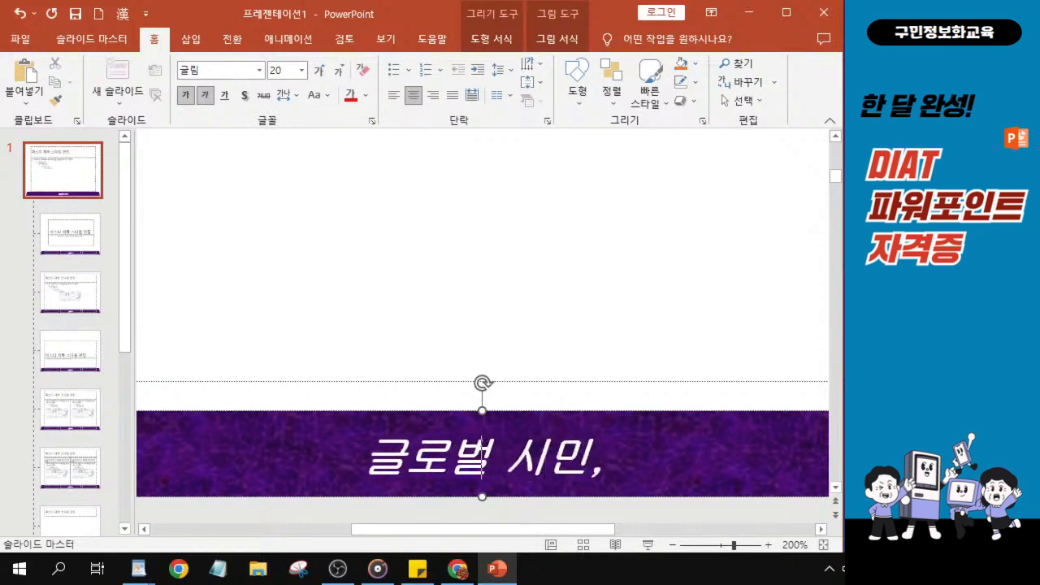
{"action": "type", "text": " 동시레"}
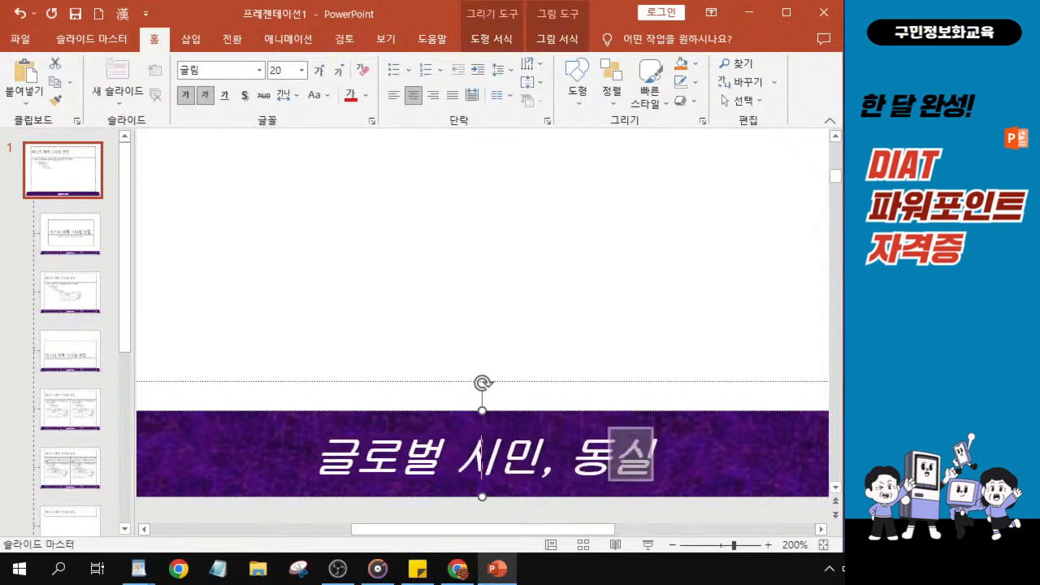
{"action": "key", "text": "BackSpace"}
{"action": "key", "text": "BackSpace"}
{"action": "type", "text": "에 다양하"}
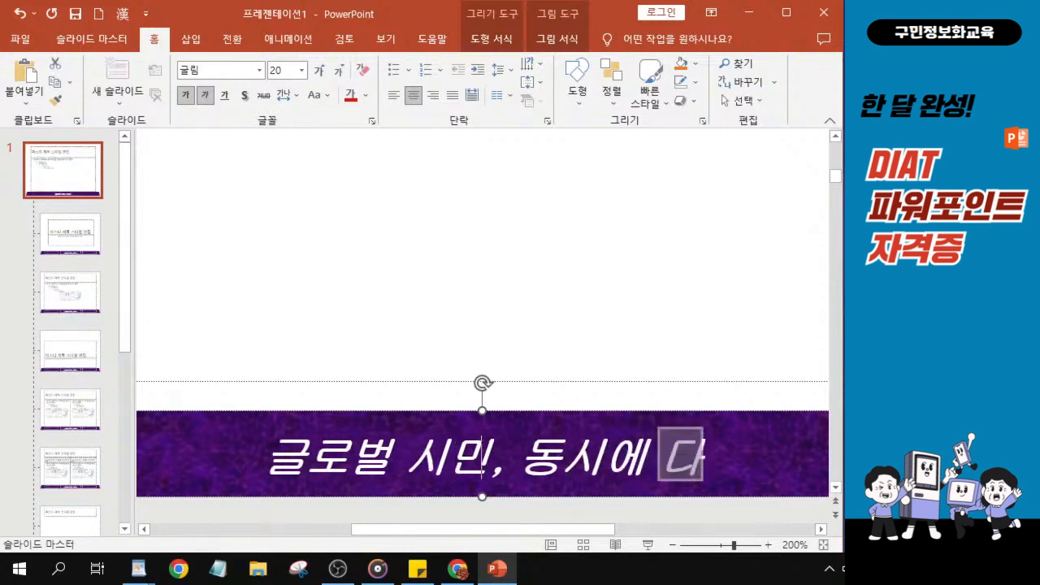
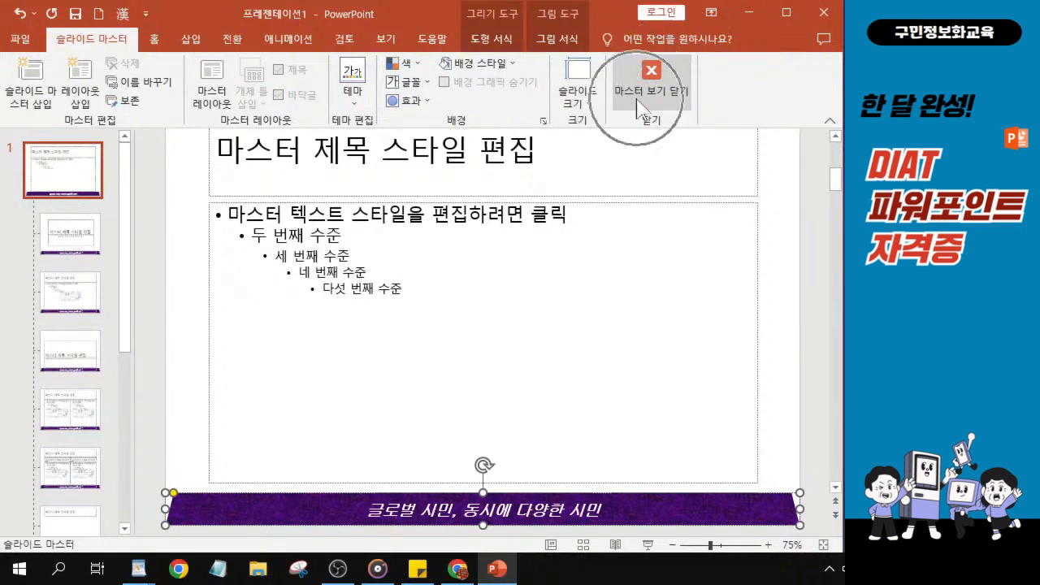
Close the slide master view and return to the normal slide view.
{"action": "left_click", "coordinate": [643, 104]}
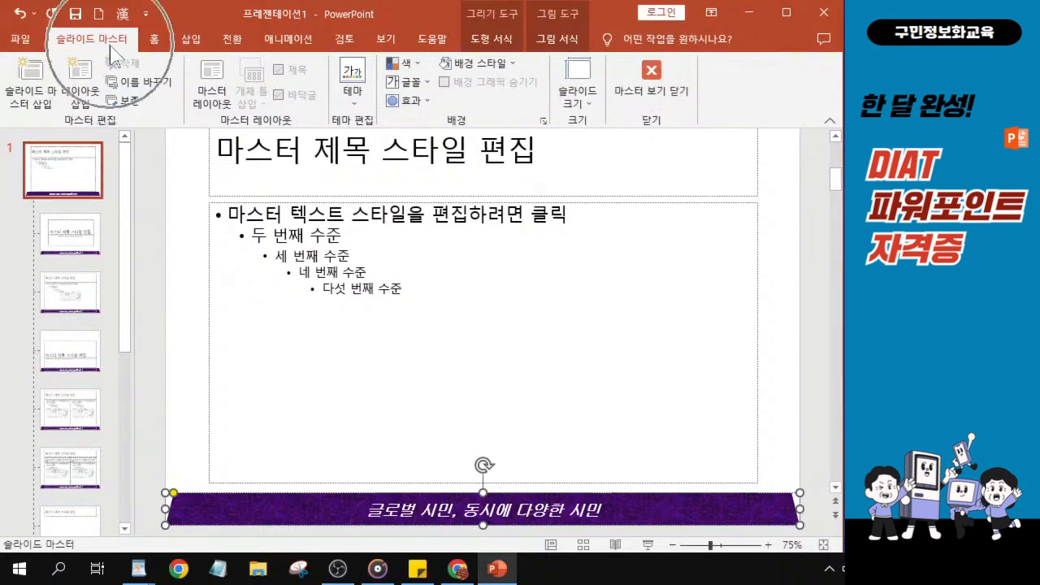
{"action": "left_click", "coordinate": [641, 85]}
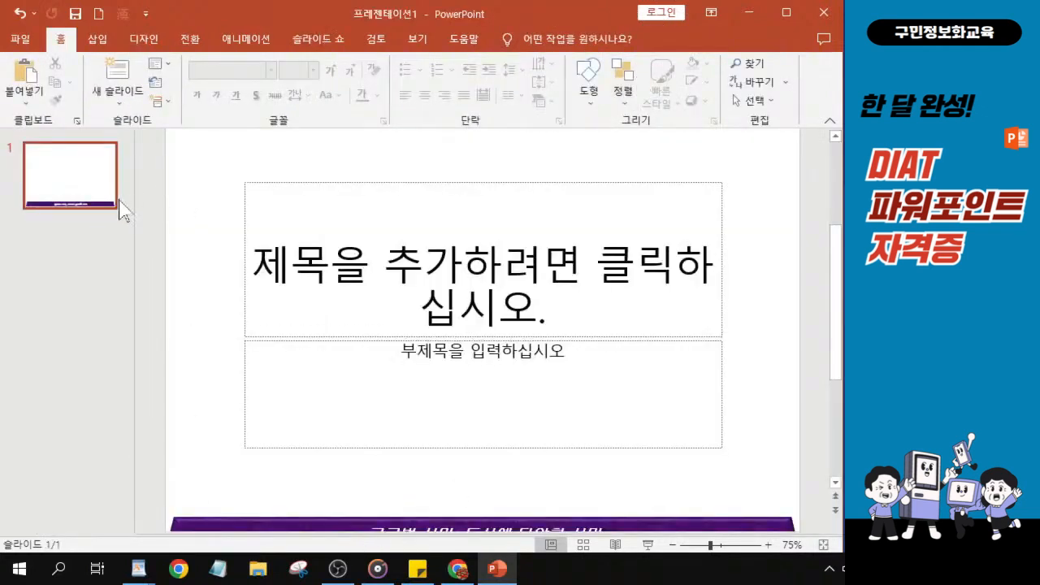
Change the layout of slide 1 to the blank layout (빈 화면).
{"action": "left_click", "coordinate": [84, 179]}
{"action": "left_click", "coordinate": [84, 179]}
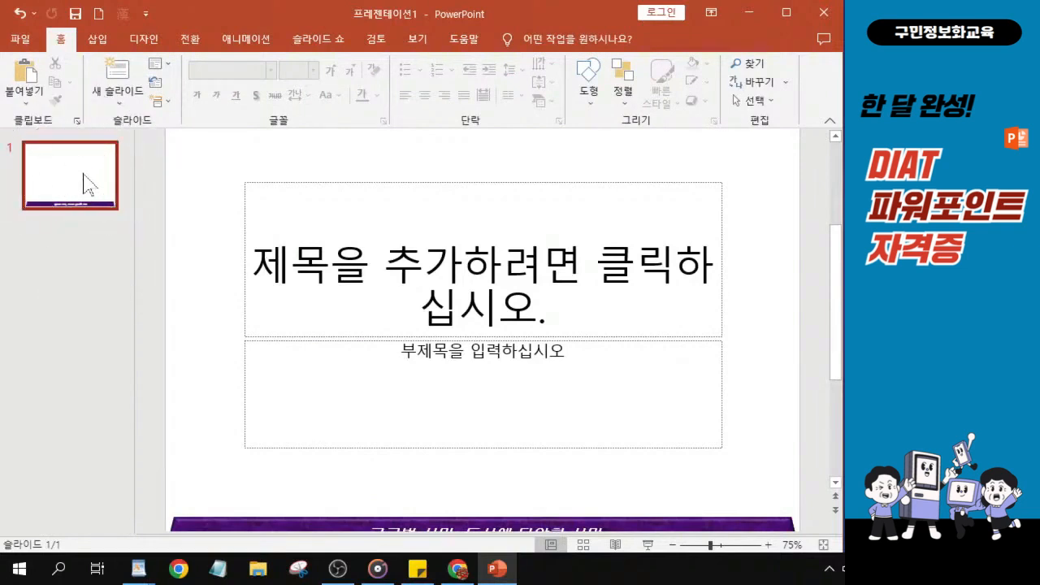
{"action": "key", "text": "ctrl"}
{"action": "key", "text": "ctrl"}
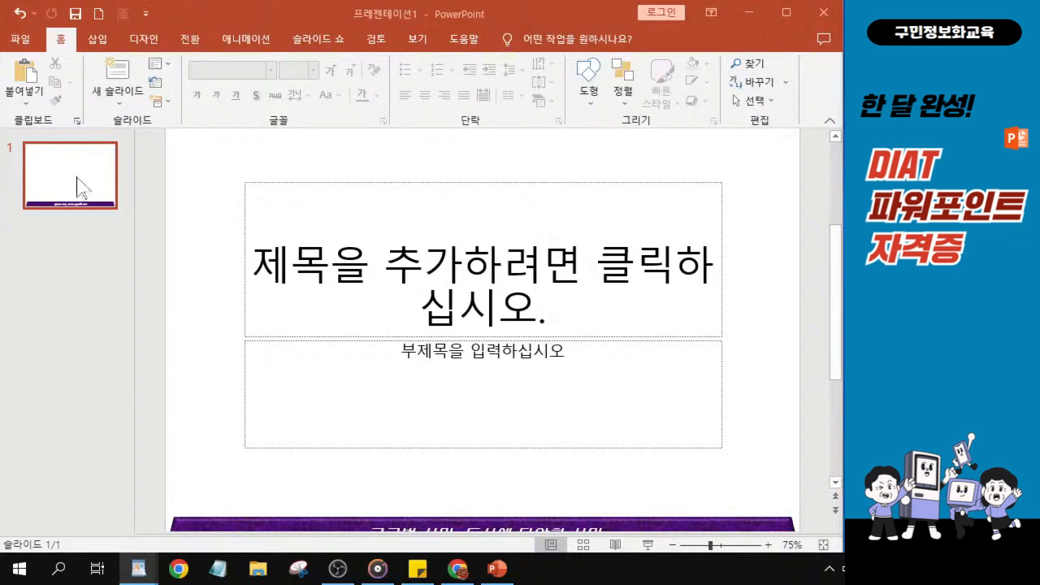
{"action": "left_click", "coordinate": [161, 70]}
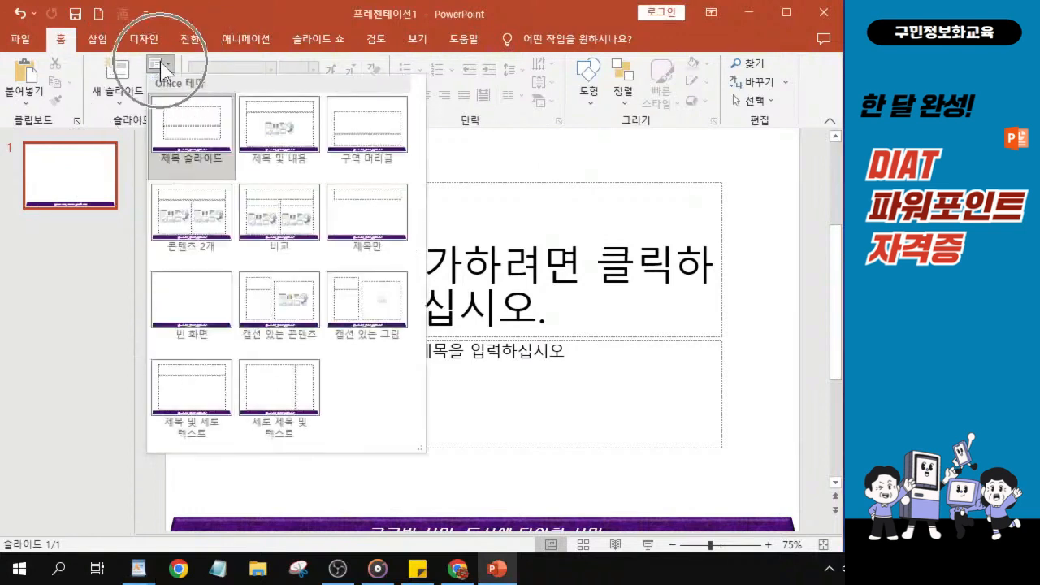
{"action": "left_click", "coordinate": [161, 70]}
{"action": "left_click", "coordinate": [161, 70]}
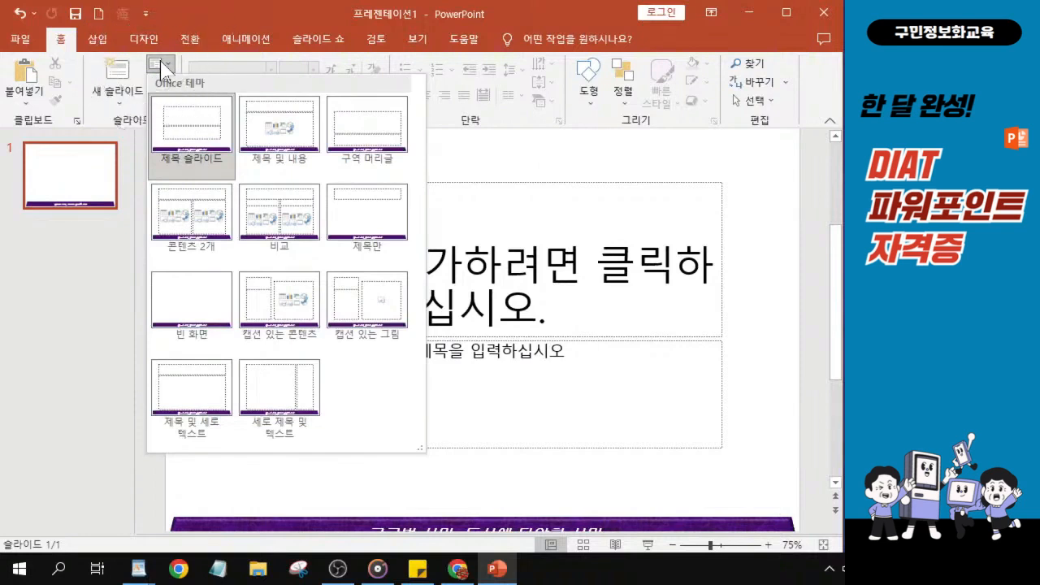
{"action": "left_click", "coordinate": [194, 319]}
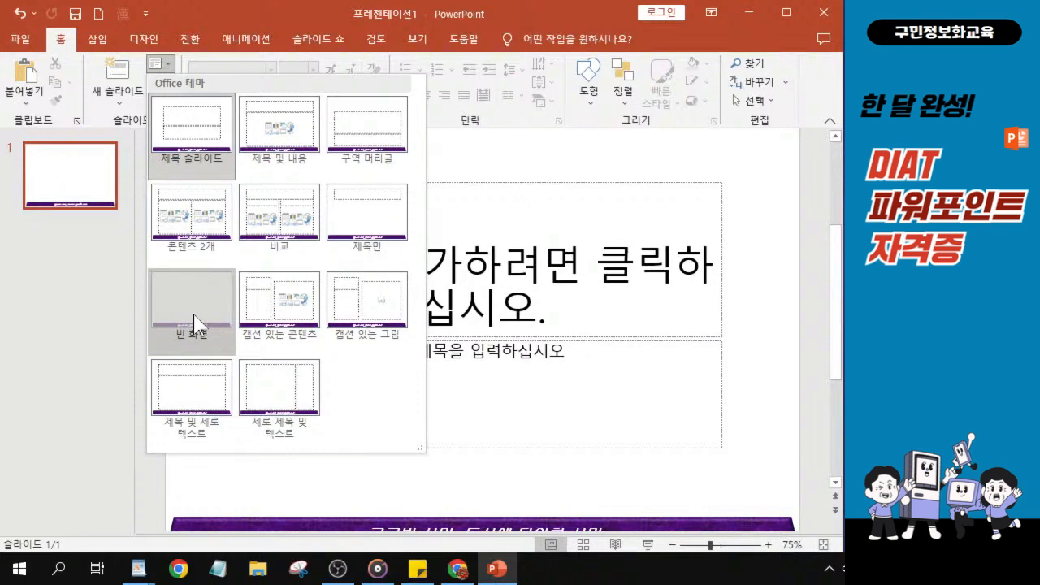
Apply the 빈 화면 layout to slide 1 so that its title and subtitle placeholders are removed.
{"action": "left_click", "coordinate": [197, 317]}
{"action": "left_click", "coordinate": [203, 315]}
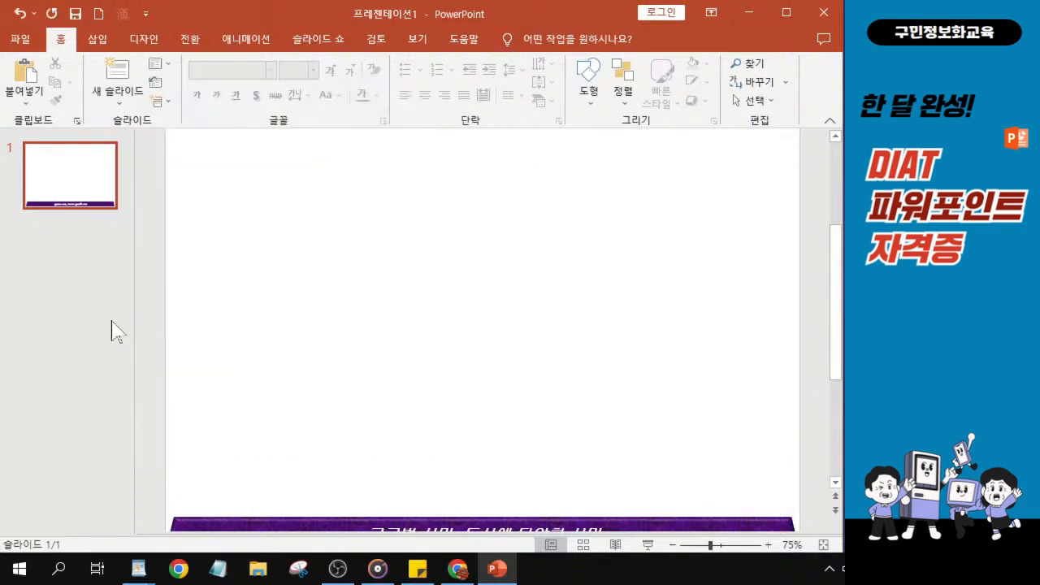
{"action": "scroll", "coordinate": [471, 247], "scroll_direction": "down", "scroll_amount": 1}
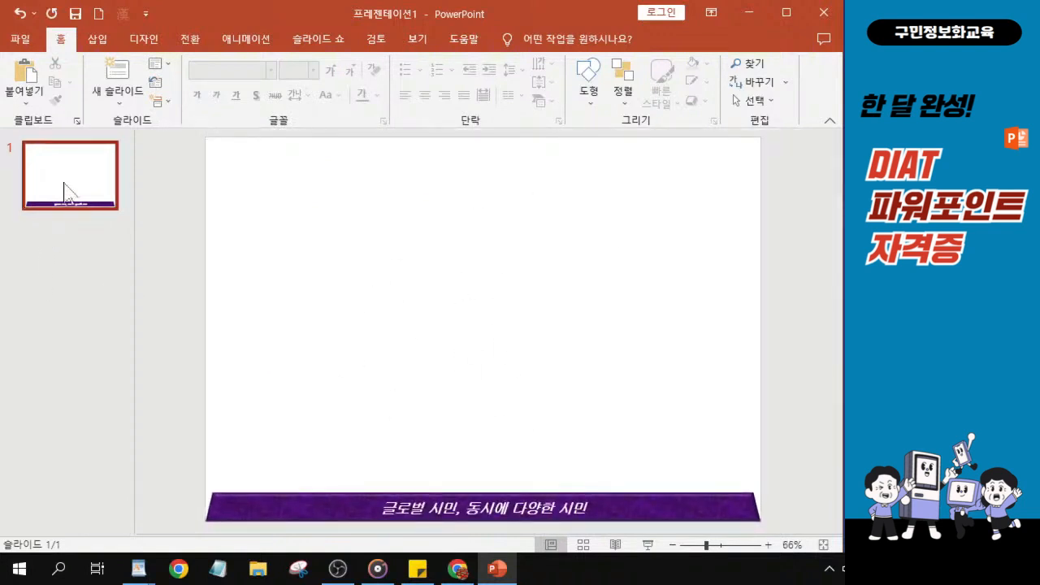
Copy slide 1 and paste it three times to make four identical slides.
{"action": "key", "text": "ctrl"}
{"action": "key", "text": "ctrl"}
{"action": "left_click", "coordinate": [910, 325]}
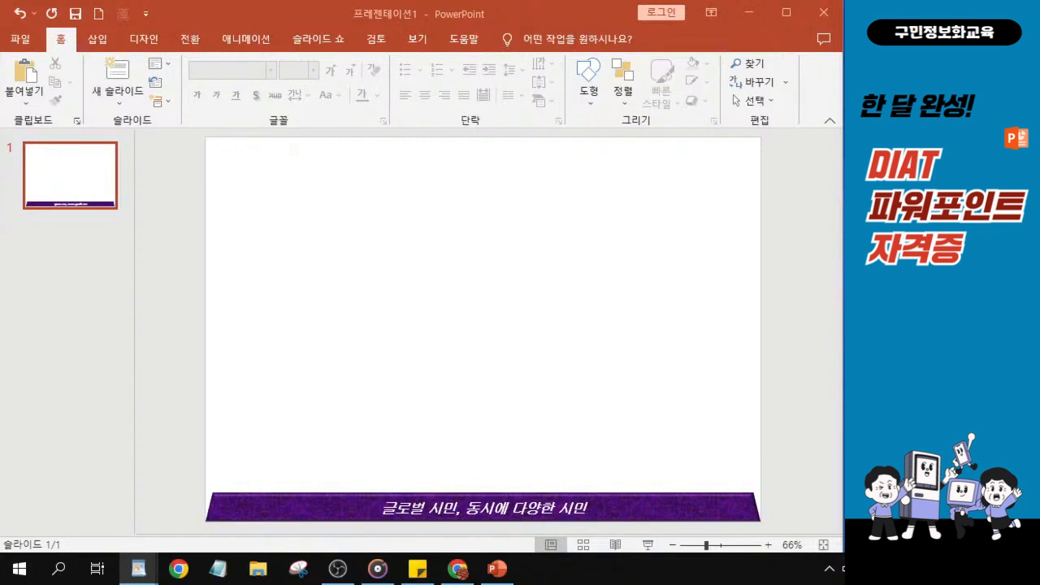
{"action": "left_click", "coordinate": [73, 199]}
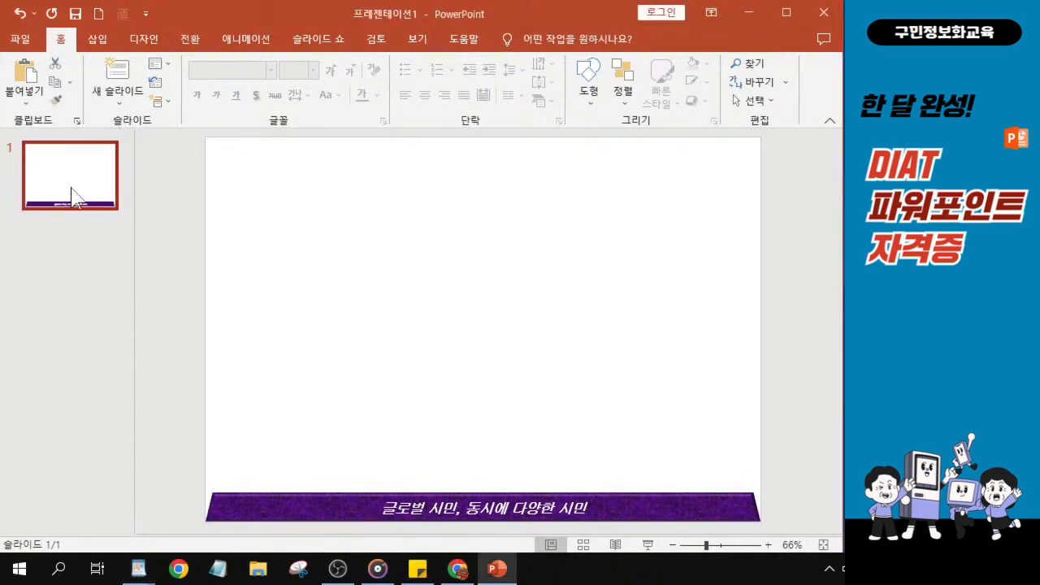
{"action": "key", "text": "ctrl+v"}
{"action": "key", "text": "ctrl+v"}
{"action": "key", "text": "ctrl+v"}
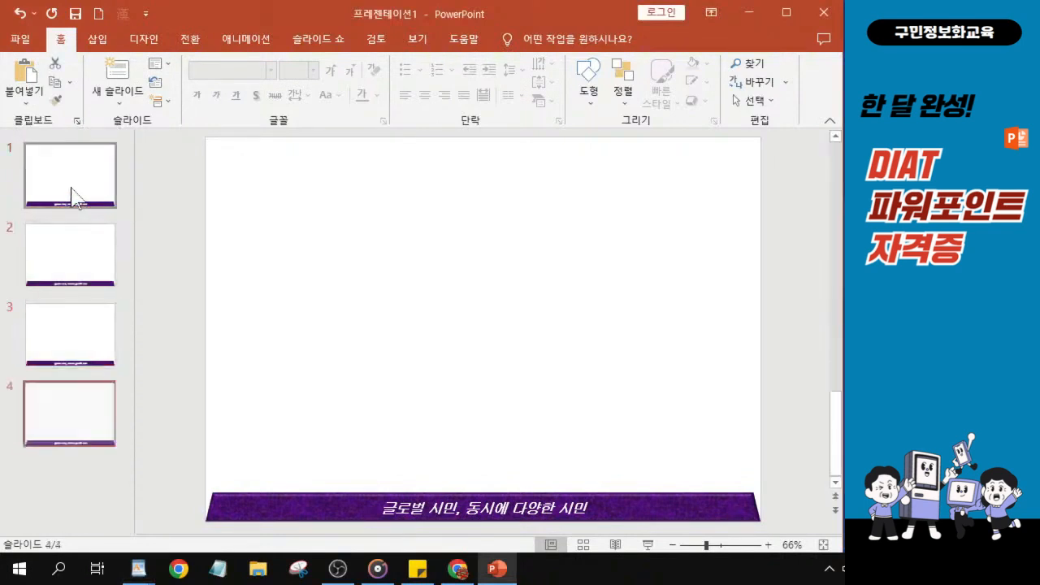
{"action": "left_click", "coordinate": [53, 419]}
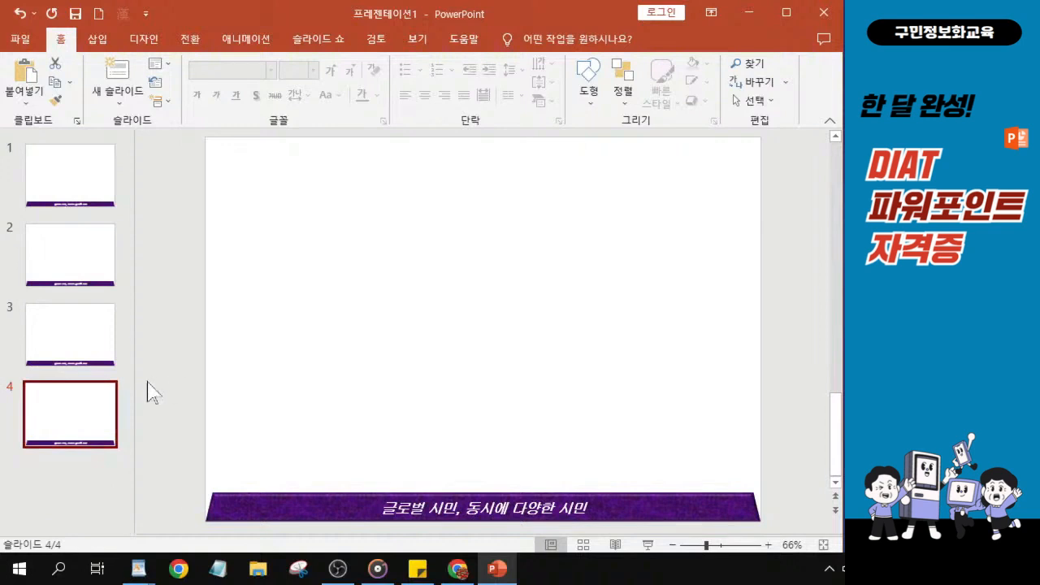
{"action": "left_click", "coordinate": [139, 569]}
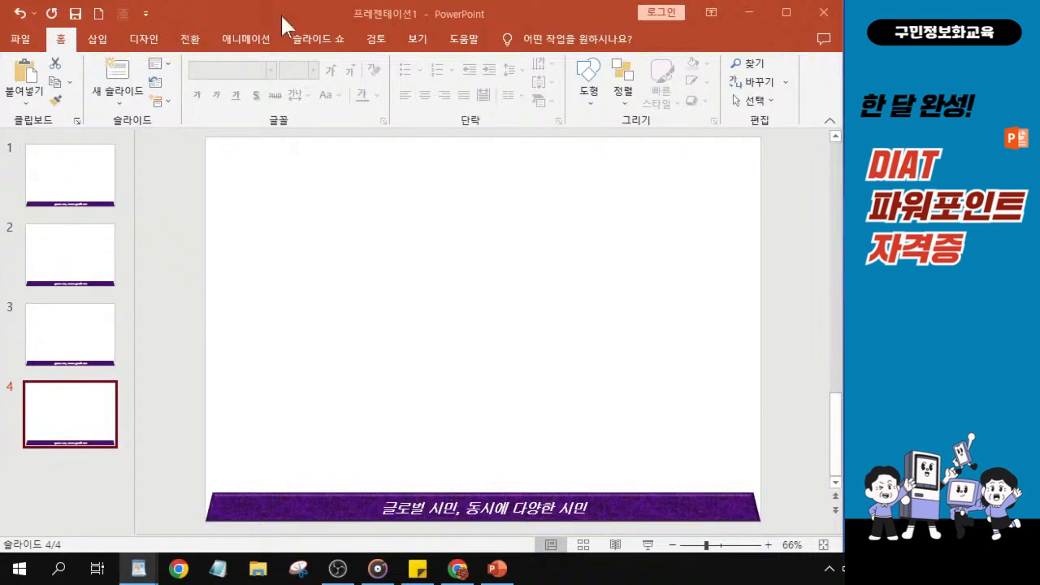
{"action": "left_click", "coordinate": [21, 44]}
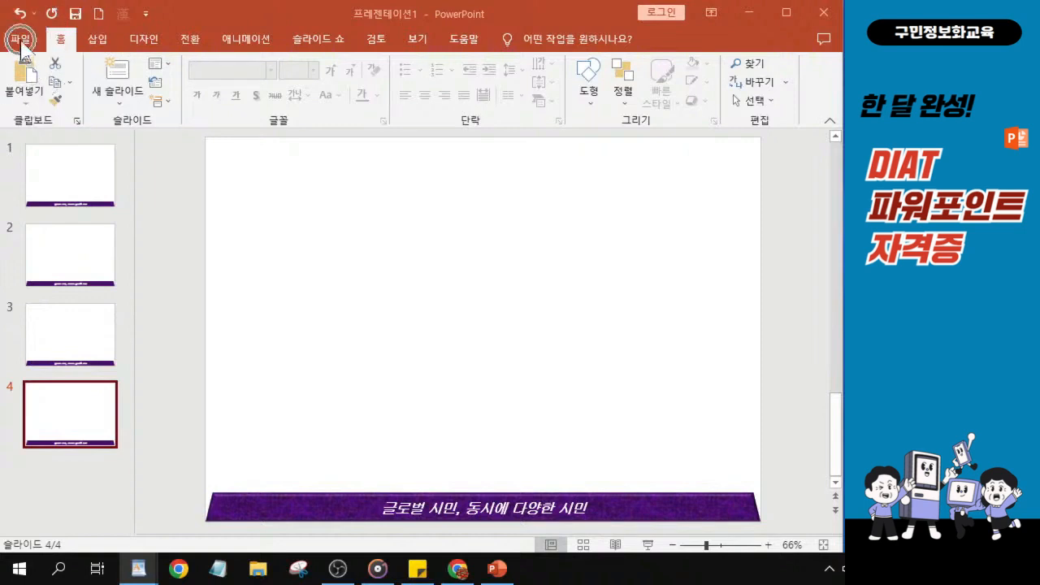
{"action": "left_click_drag", "start_coordinate": [204, 18], "coordinate": [210, 42]}
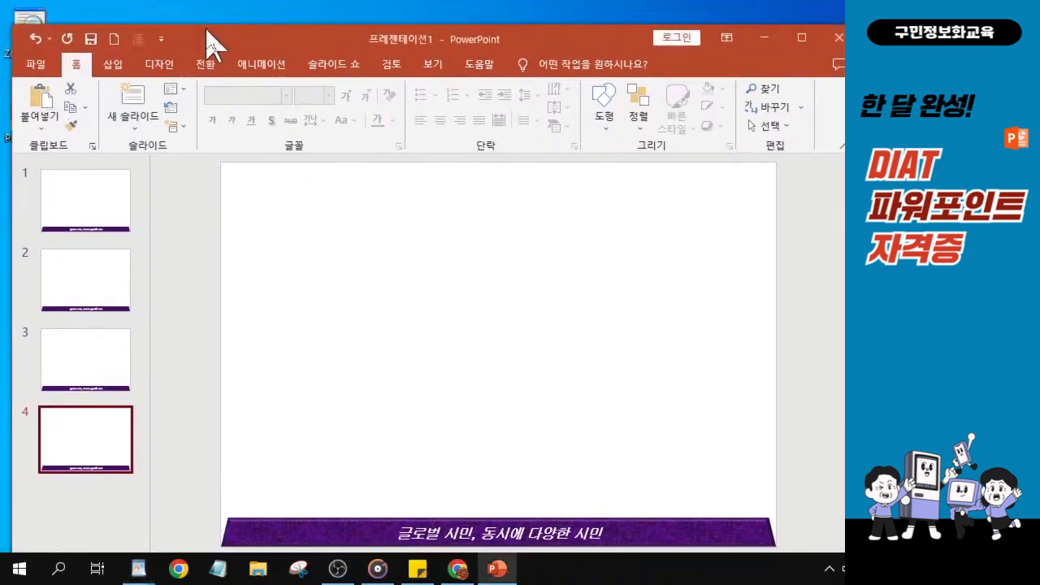
{"action": "left_click", "coordinate": [93, 46]}
{"action": "left_click_drag", "start_coordinate": [204, 34], "coordinate": [197, 24]}
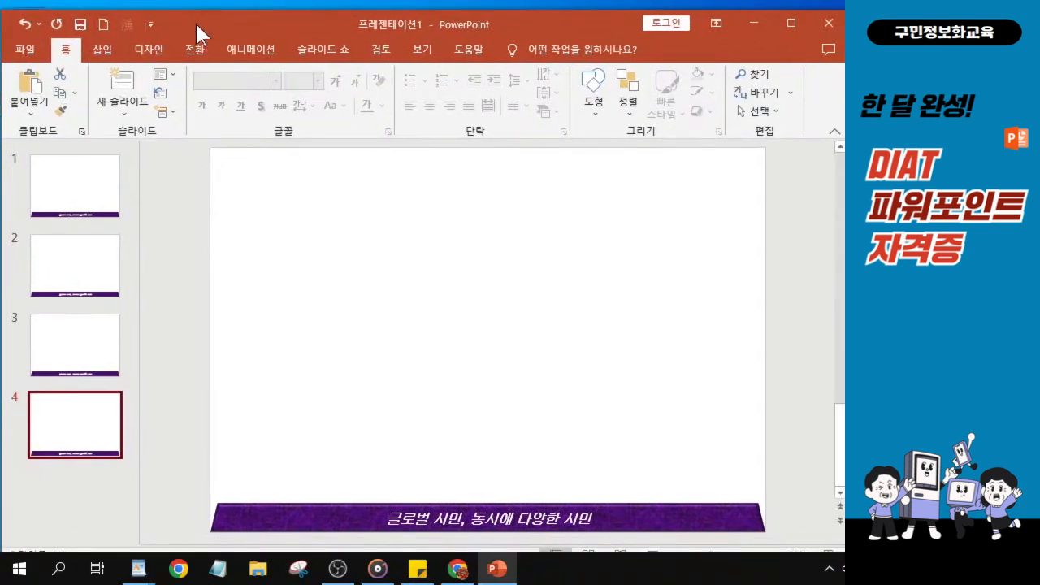
Start saving the presentation under a new name and browse for a save location.
{"action": "key", "text": "ctrl+s"}
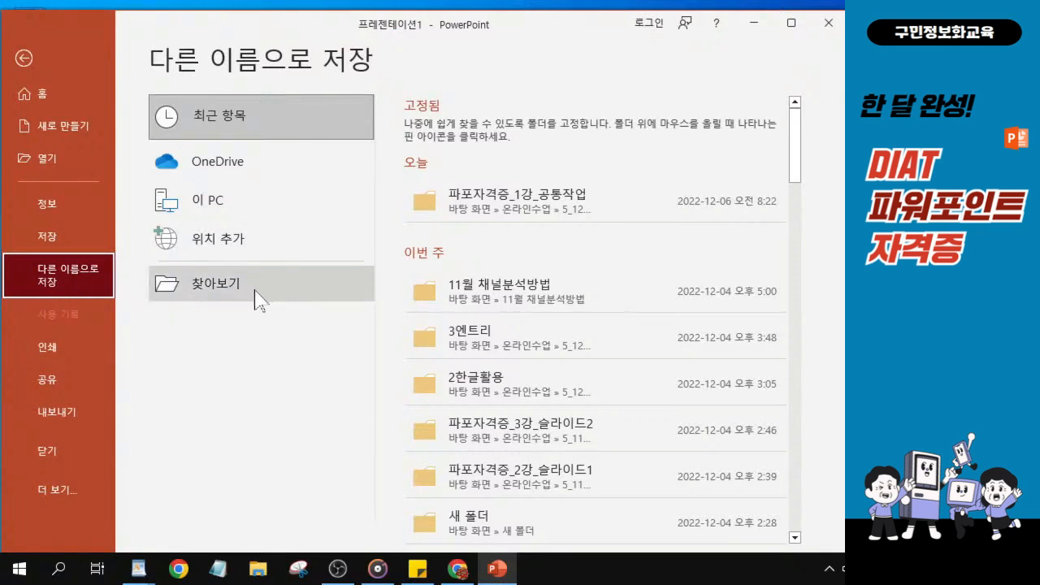
{"action": "left_click", "coordinate": [230, 287]}
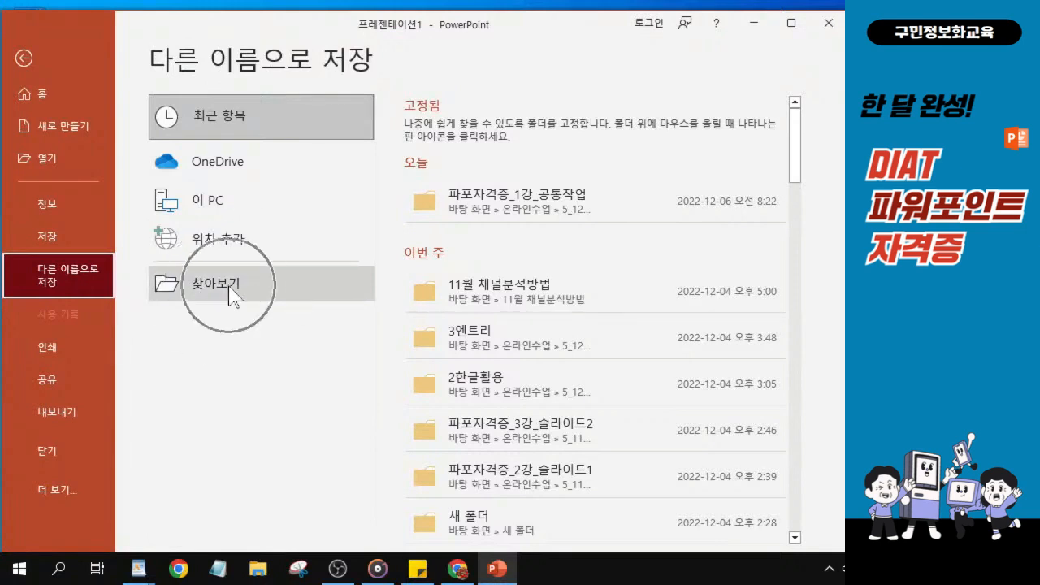
{"action": "left_click", "coordinate": [229, 286]}
{"action": "left_click", "coordinate": [229, 286]}
{"action": "left_click", "coordinate": [230, 286]}
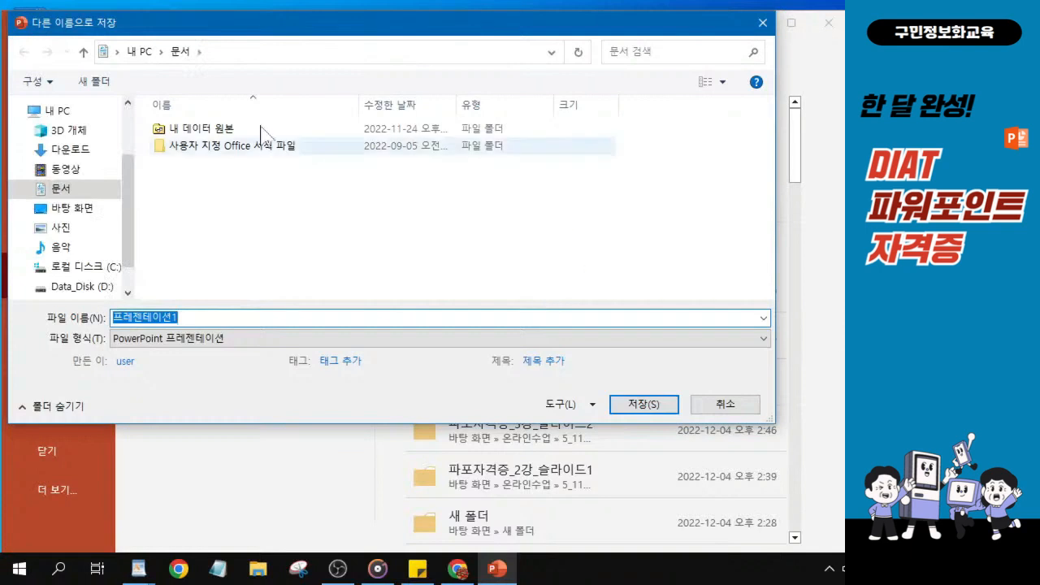
Choose the KAIT folder on the desktop (바탕 화면) as the save location.
{"action": "left_click", "coordinate": [82, 217]}
{"action": "left_click", "coordinate": [77, 229]}
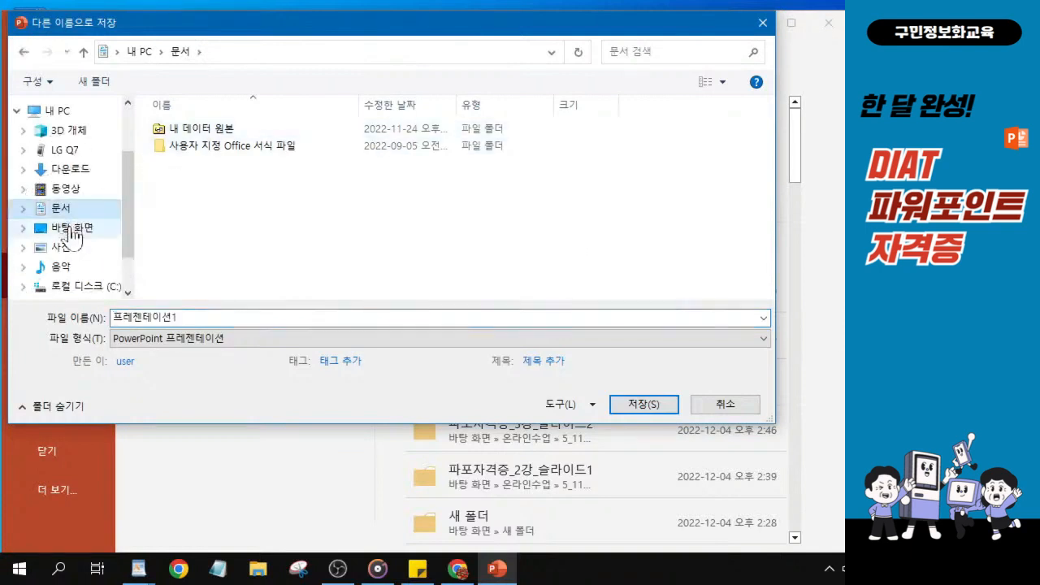
{"action": "key", "text": "ctrl"}
{"action": "key", "text": "ctrl"}
{"action": "key", "text": "ctrl"}
{"action": "key", "text": "ctrl"}
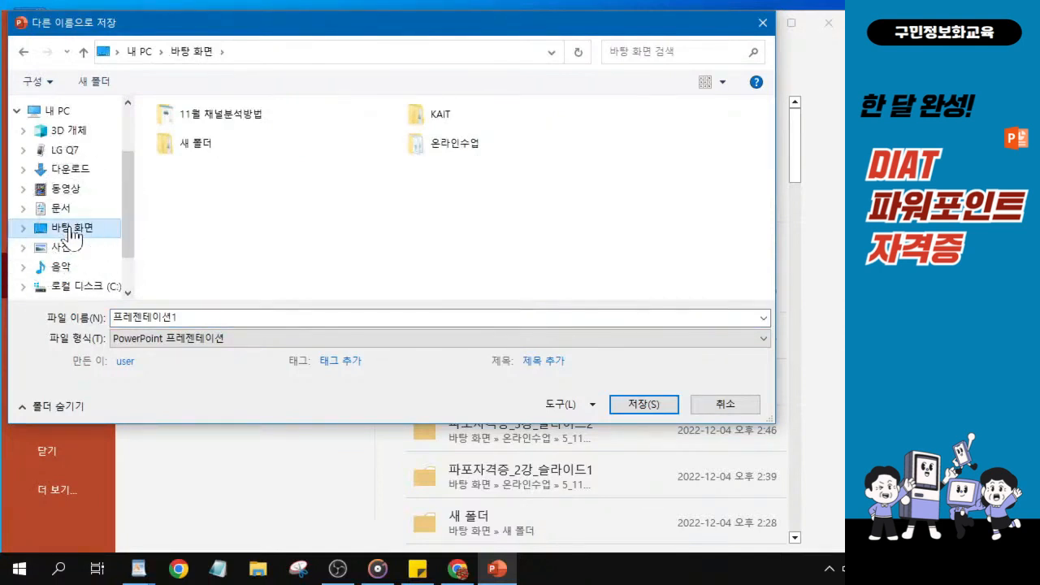
{"action": "key", "text": "ctrl"}
{"action": "key", "text": "ctrl"}
{"action": "key", "text": "ctrl"}
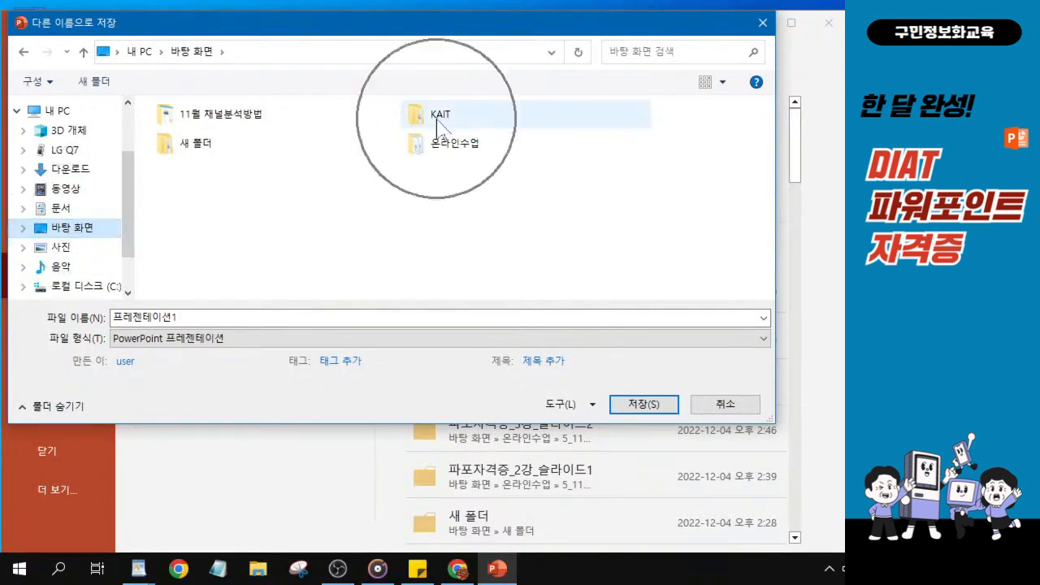
{"action": "key", "text": "ctrl"}
{"action": "key", "text": "ctrl"}
{"action": "key", "text": "ctrl"}
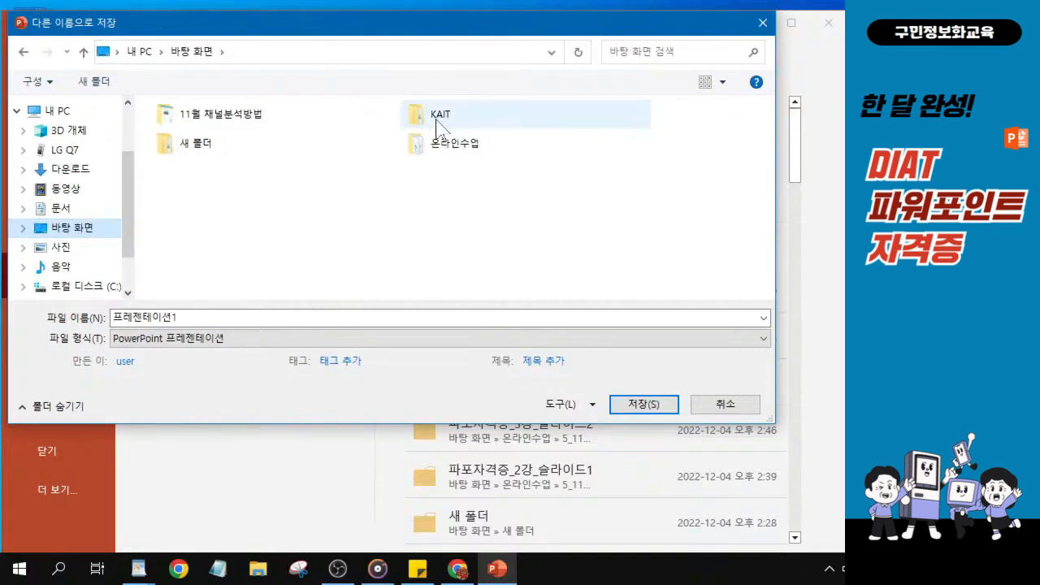
{"action": "left_click", "coordinate": [439, 123]}
{"action": "double_click", "coordinate": [439, 124]}
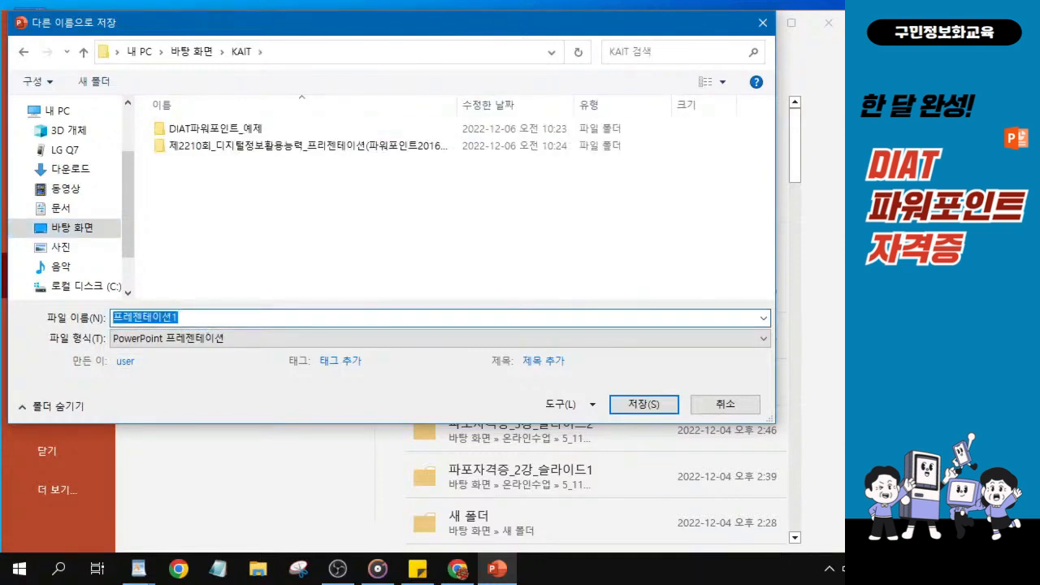
Name the file "A-완성" and save it as a PowerPoint presentation.
{"action": "type", "text": "A"}
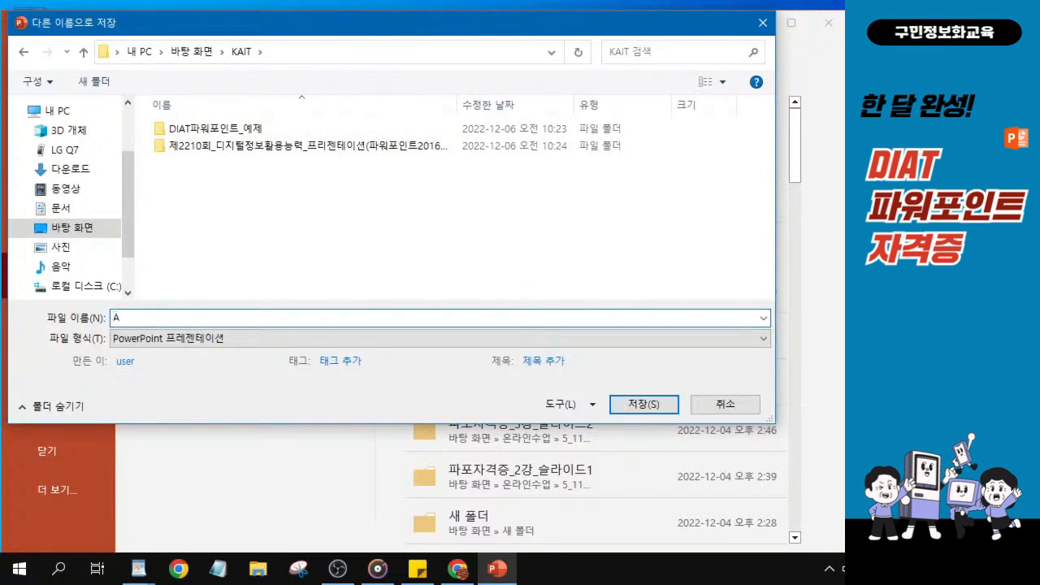
{"action": "type", "text": "-완성"}
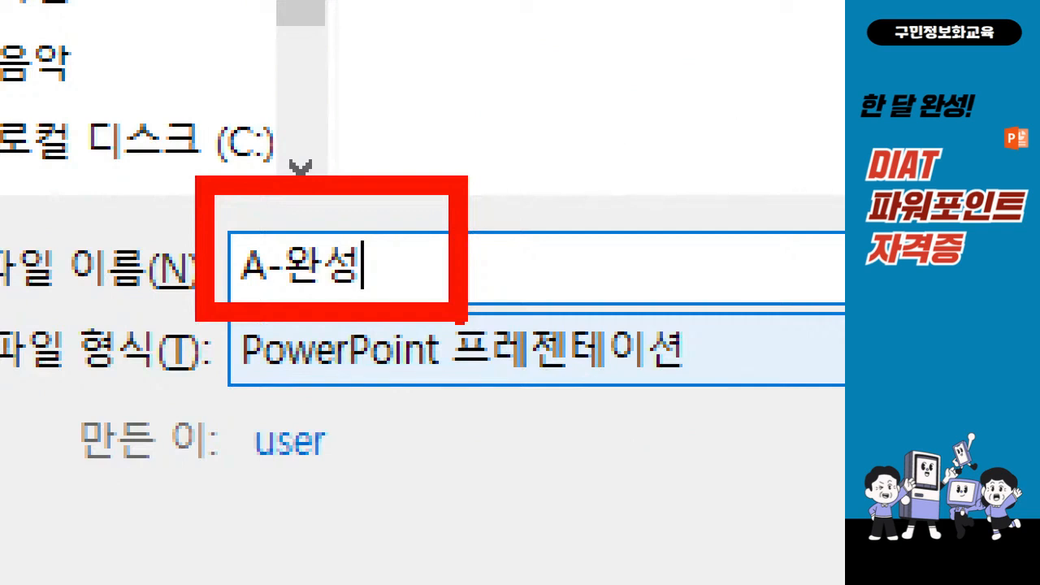
{"action": "key", "text": "Escape"}
{"action": "key", "text": "ctrl"}
{"action": "left_click", "coordinate": [631, 406]}
{"action": "key", "text": "ctrl"}
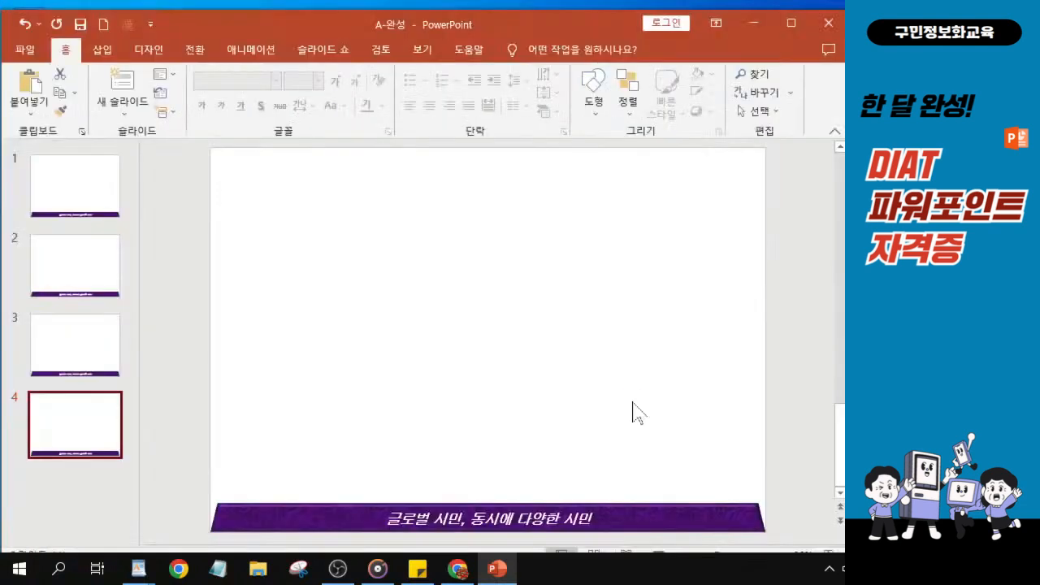
Close the saved A-완성 presentation while keeping the program open.
{"action": "left_click_drag", "start_coordinate": [322, 29], "coordinate": [319, 22]}
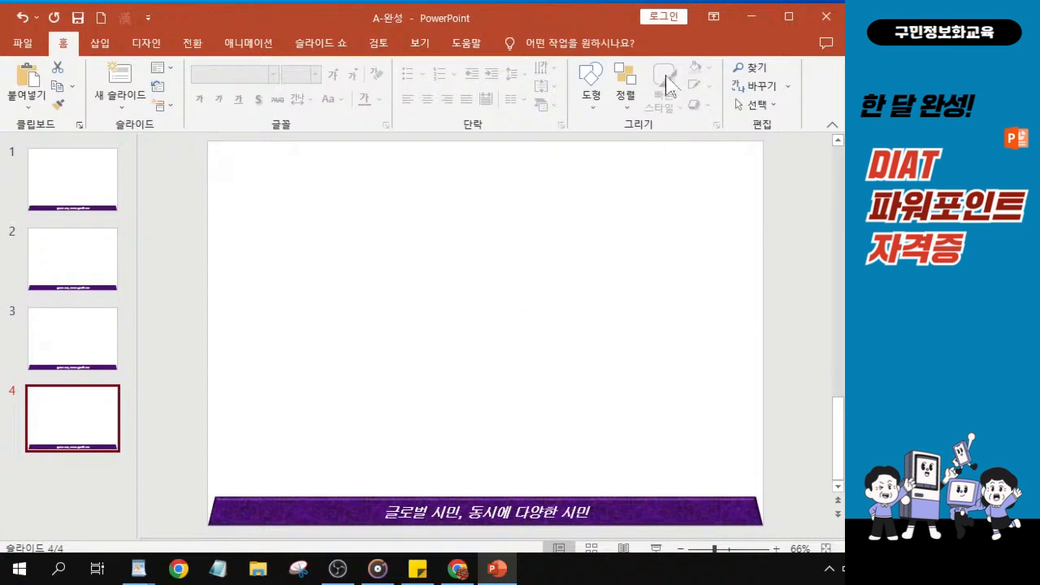
{"action": "left_click", "coordinate": [20, 45]}
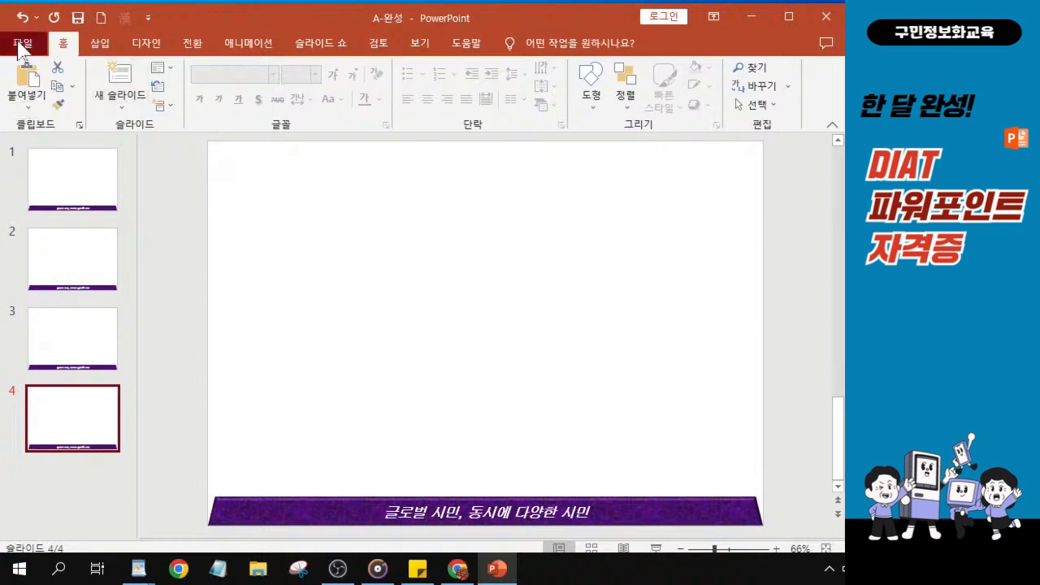
{"action": "left_click", "coordinate": [64, 457]}
{"action": "left_click", "coordinate": [63, 453]}
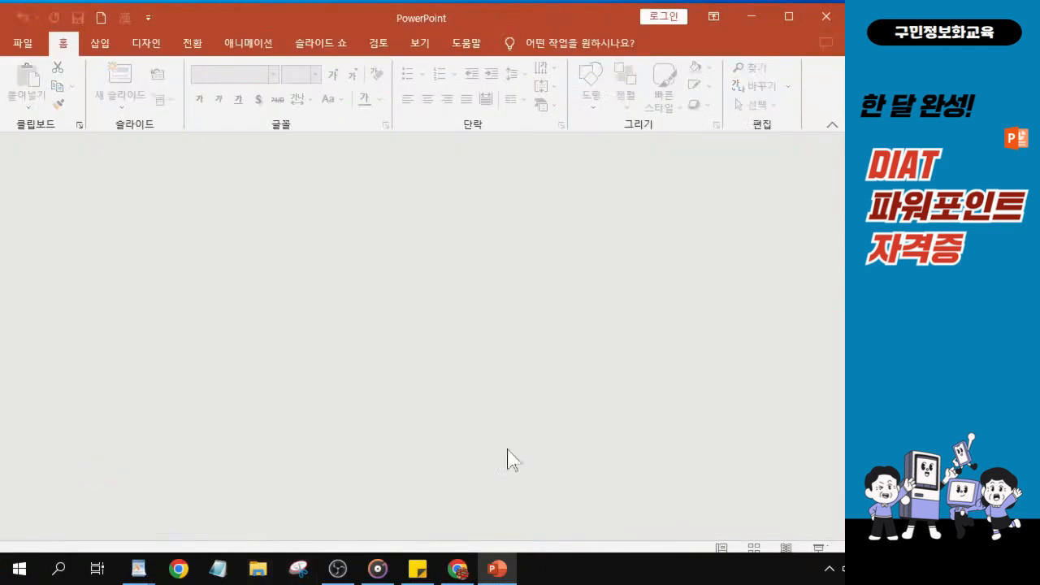
Create a new blank presentation.
{"action": "left_click", "coordinate": [24, 45]}
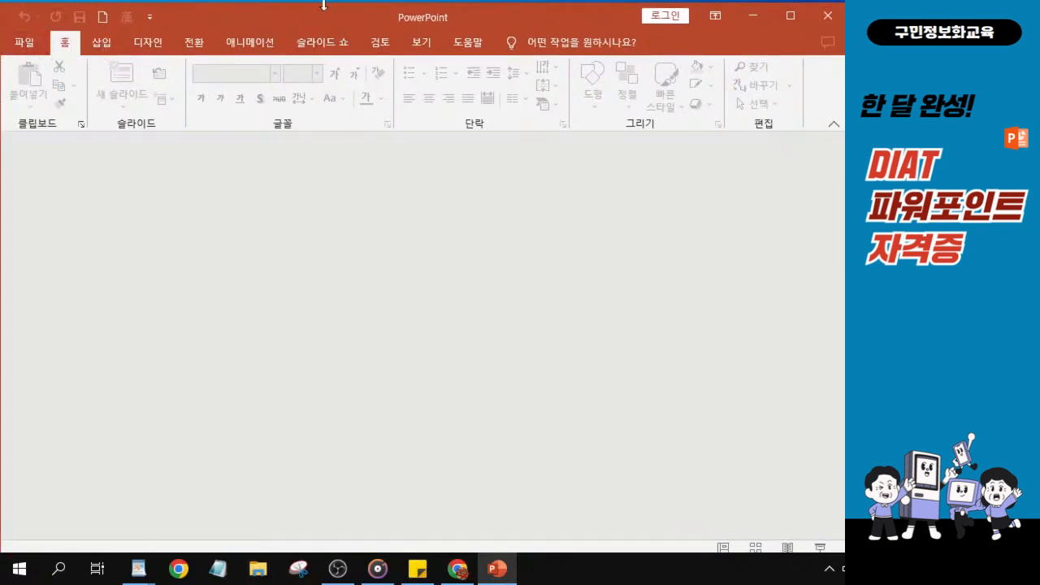
{"action": "left_click", "coordinate": [31, 47]}
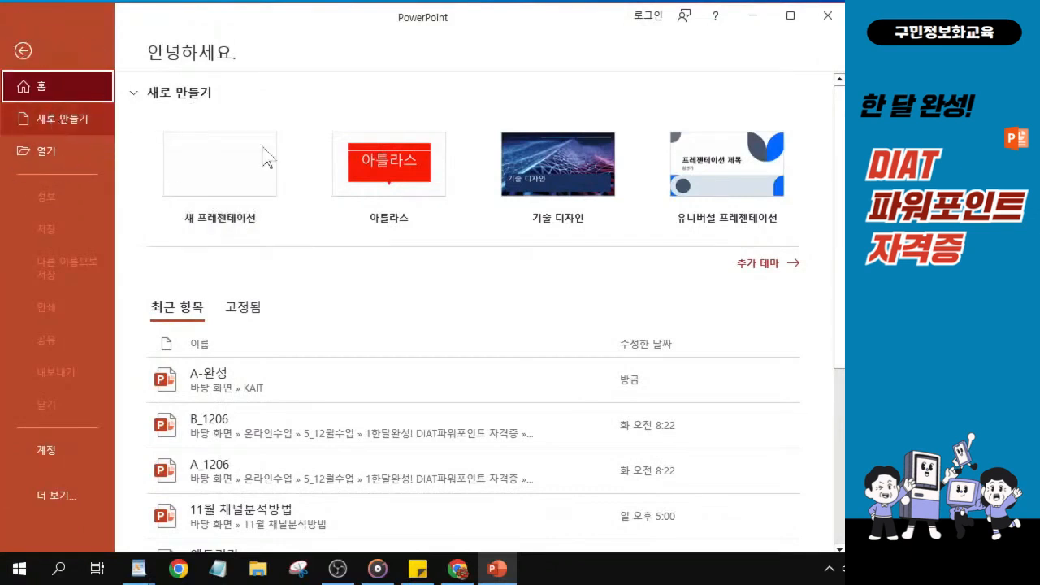
{"action": "left_click", "coordinate": [238, 180]}
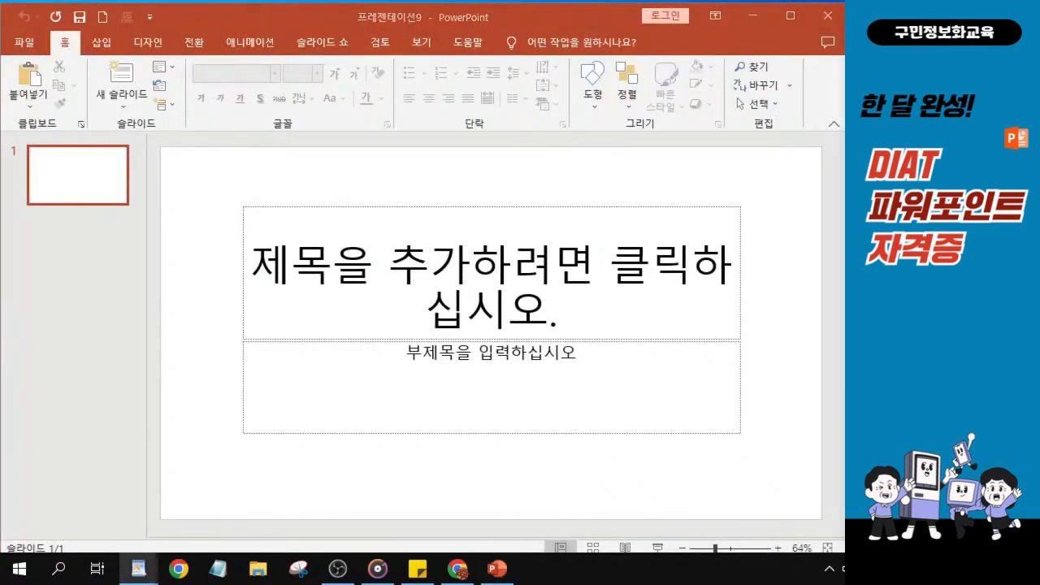
{"action": "left_click_drag", "start_coordinate": [348, 19], "coordinate": [348, 17]}
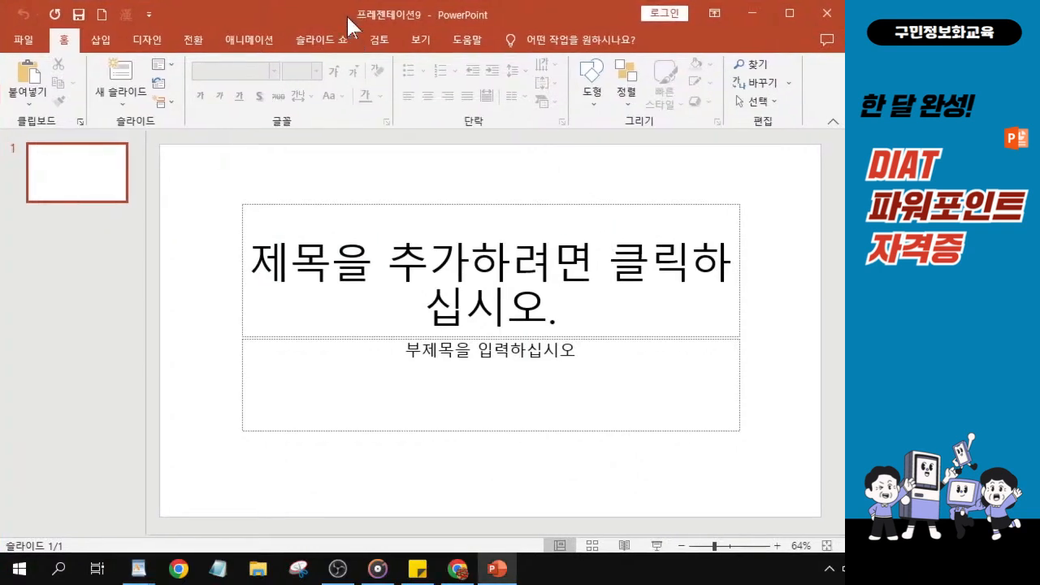
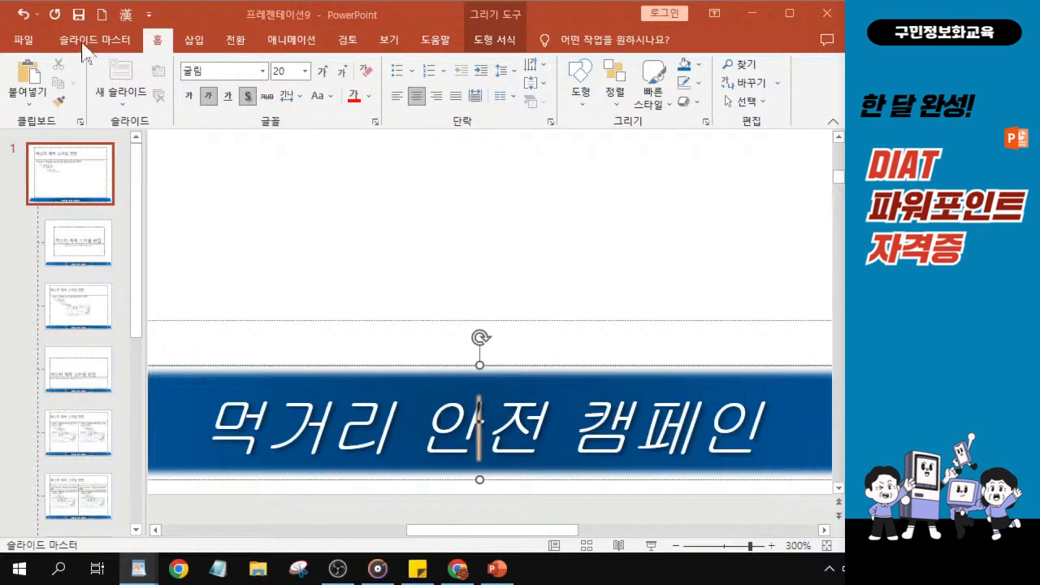
Close the slide master view containing the blue "먹거리 안전 캠페인" shape and return to normal slide view.
{"action": "scroll", "coordinate": [465, 207], "scroll_direction": "down", "scroll_amount": 5}
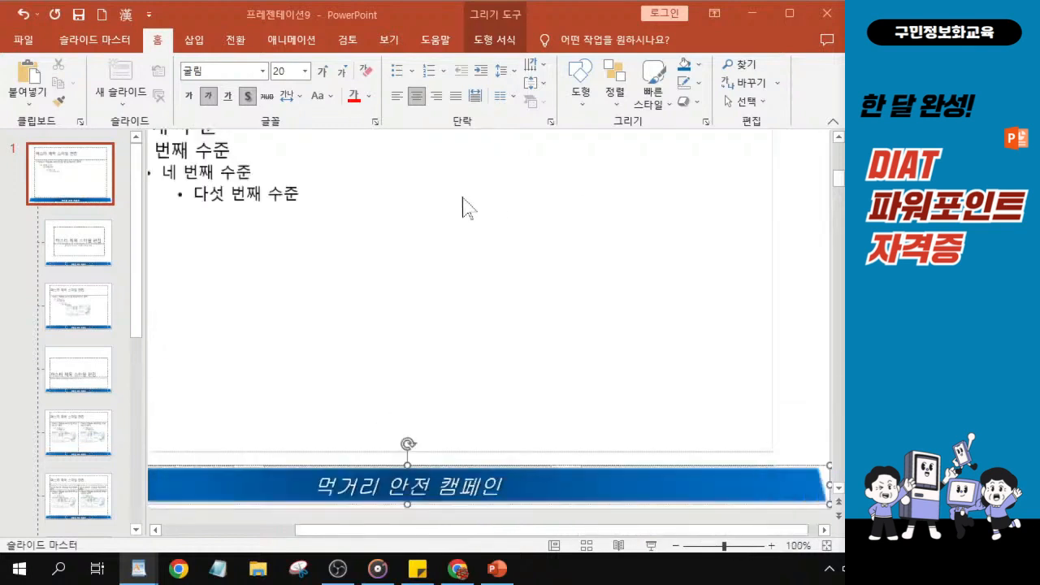
{"action": "scroll", "coordinate": [465, 207], "scroll_direction": "down", "scroll_amount": 3}
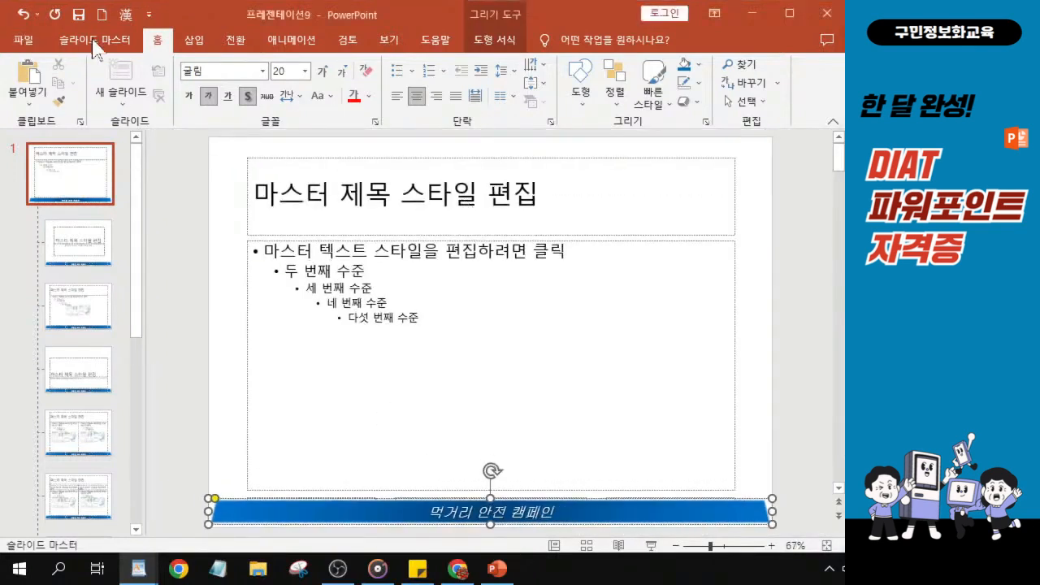
{"action": "left_click", "coordinate": [94, 43]}
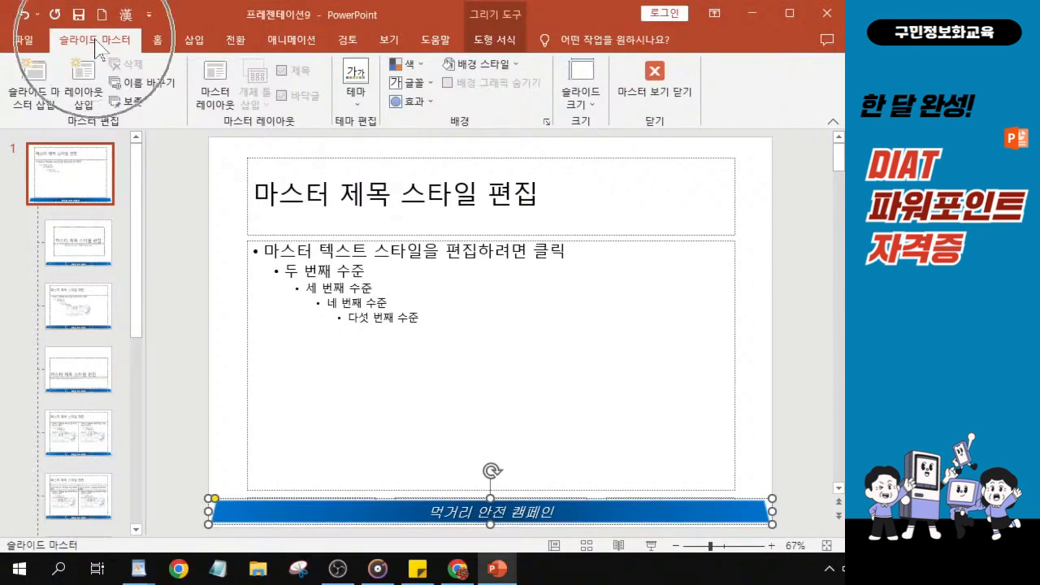
{"action": "key", "text": "ctrl"}
{"action": "key", "text": "ctrl"}
{"action": "key", "text": "ctrl"}
{"action": "key", "text": "ctrl"}
{"action": "key", "text": "ctrl"}
{"action": "key", "text": "ctrl"}
{"action": "key", "text": "ctrl"}
{"action": "key", "text": "ctrl"}
{"action": "key", "text": "ctrl"}
{"action": "key", "text": "ctrl"}
{"action": "key", "text": "ctrl"}
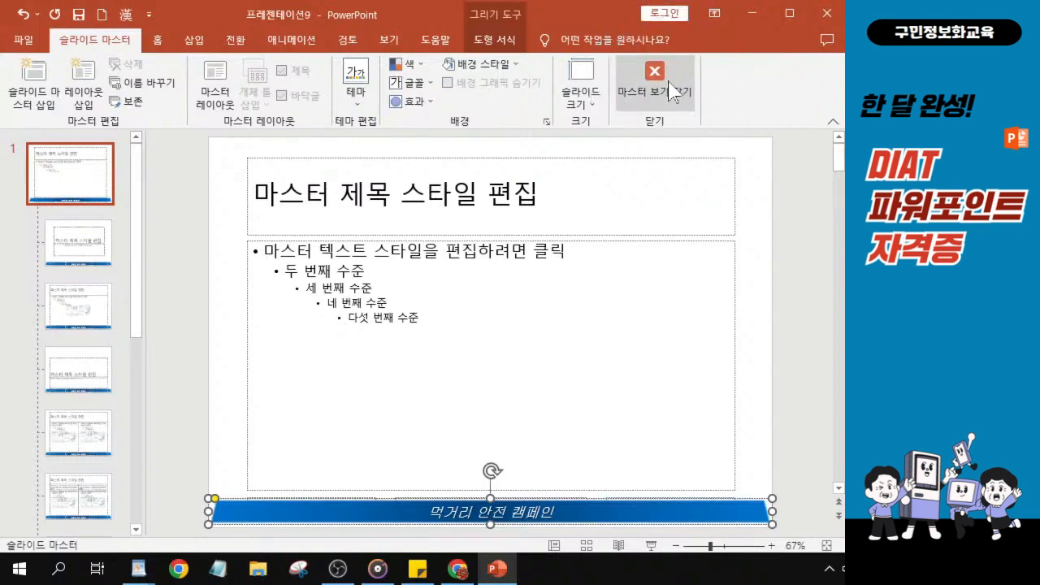
{"action": "left_click", "coordinate": [672, 90]}
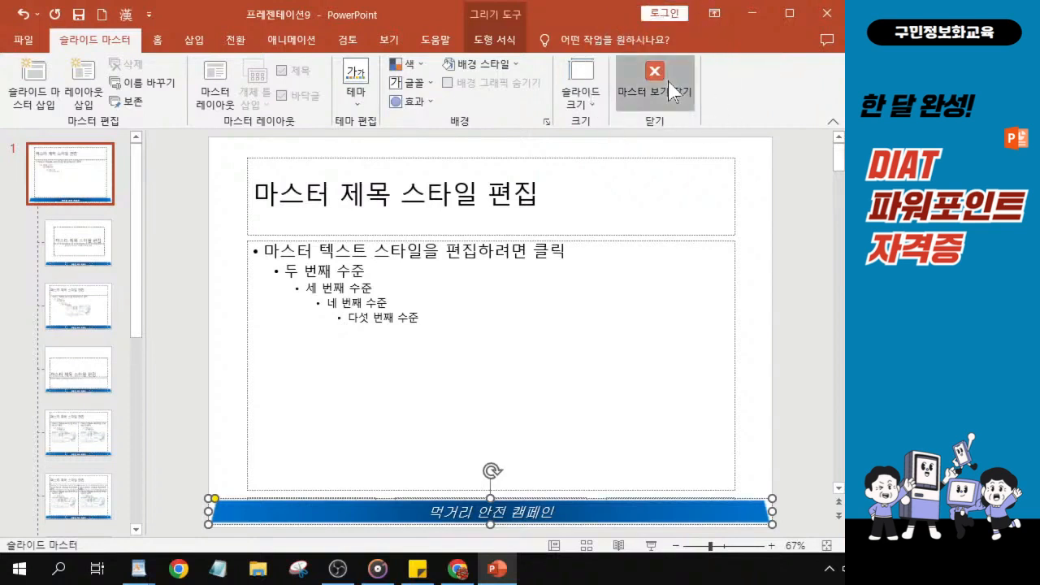
{"action": "key", "text": "ctrl"}
{"action": "left_click", "coordinate": [671, 89]}
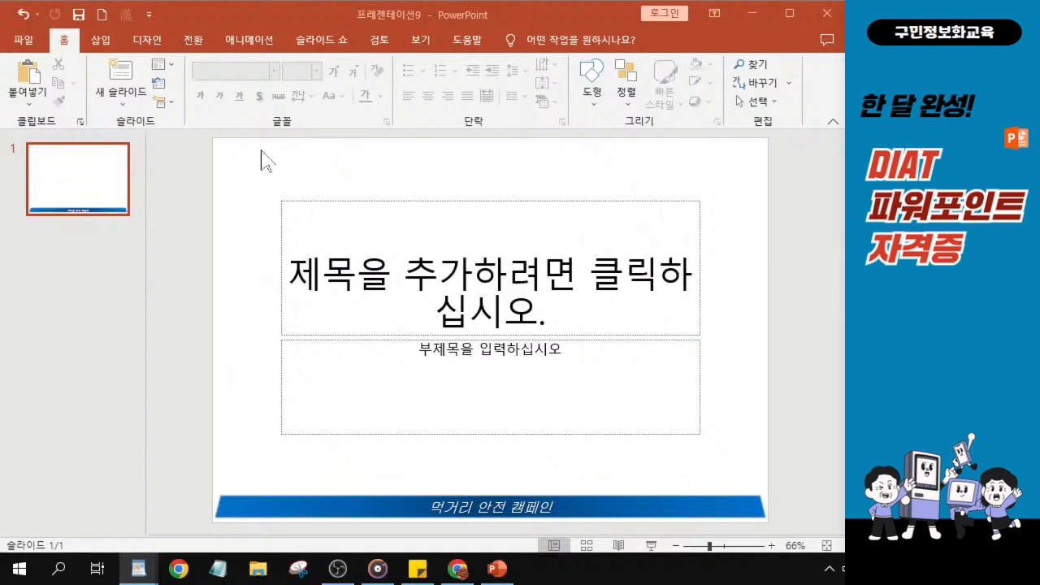
Change the title slide's layout to the blank layout (빈 화면).
{"action": "left_click", "coordinate": [160, 73]}
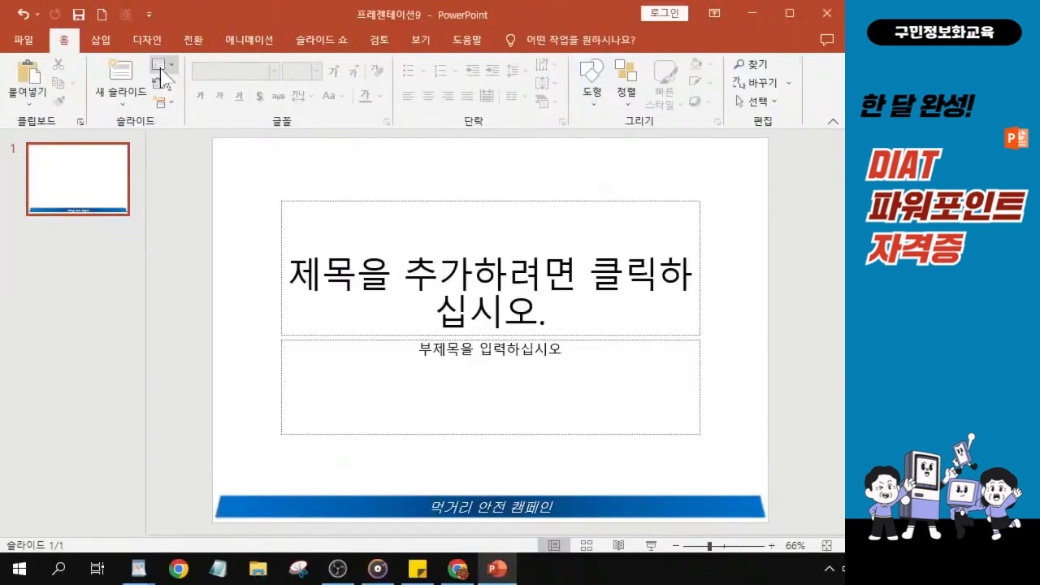
{"action": "left_click", "coordinate": [160, 70]}
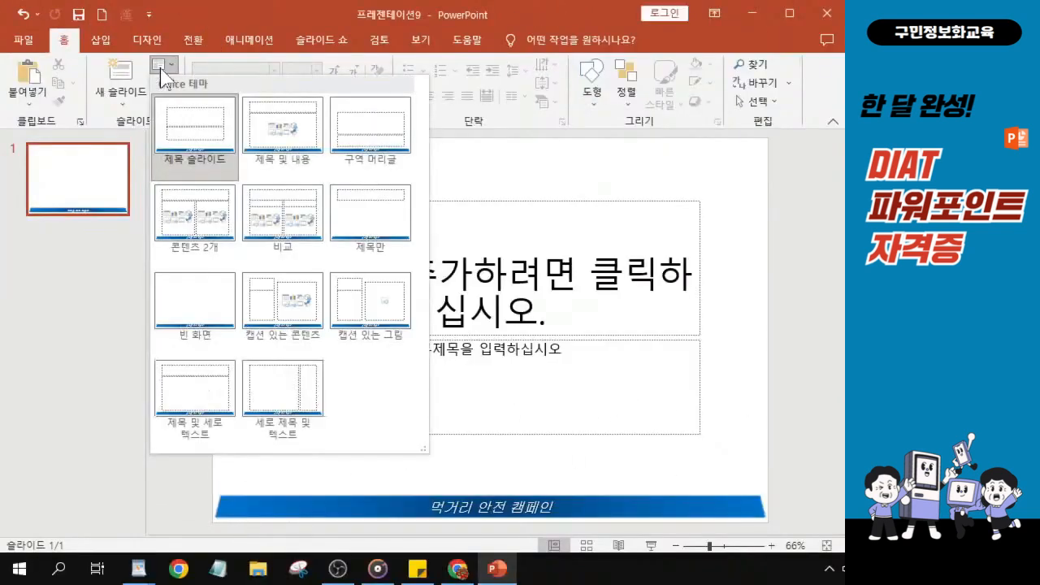
{"action": "left_click", "coordinate": [184, 312]}
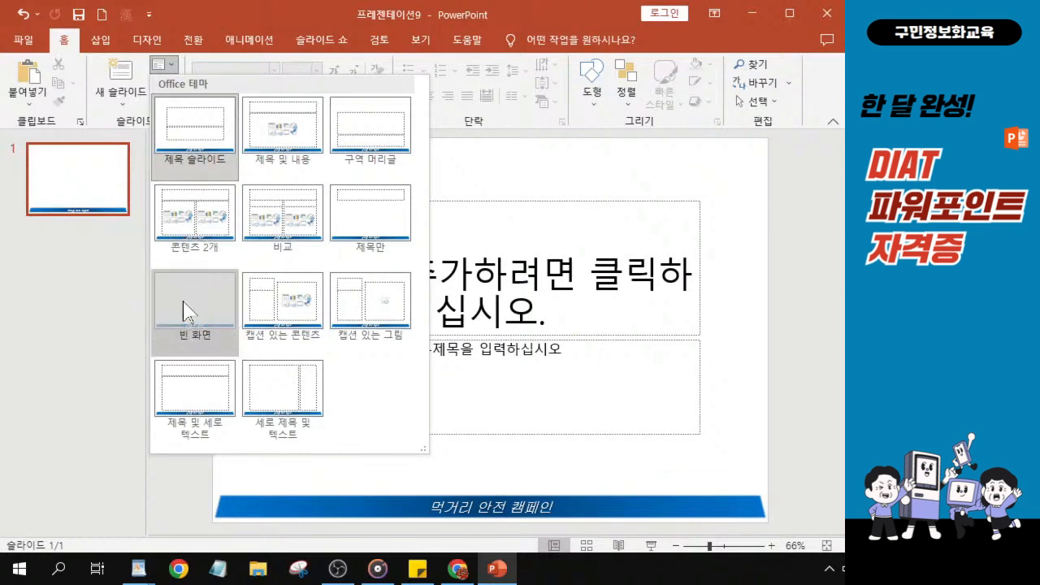
{"action": "left_click", "coordinate": [184, 310]}
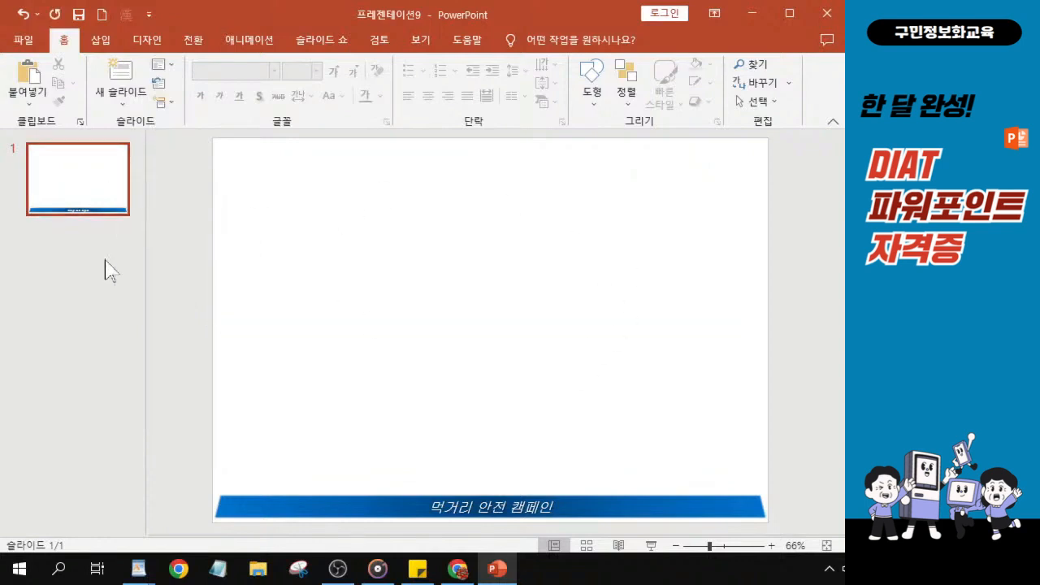
Add three more blank slides after slide 1 to make four slides in total.
{"action": "left_click", "coordinate": [77, 195]}
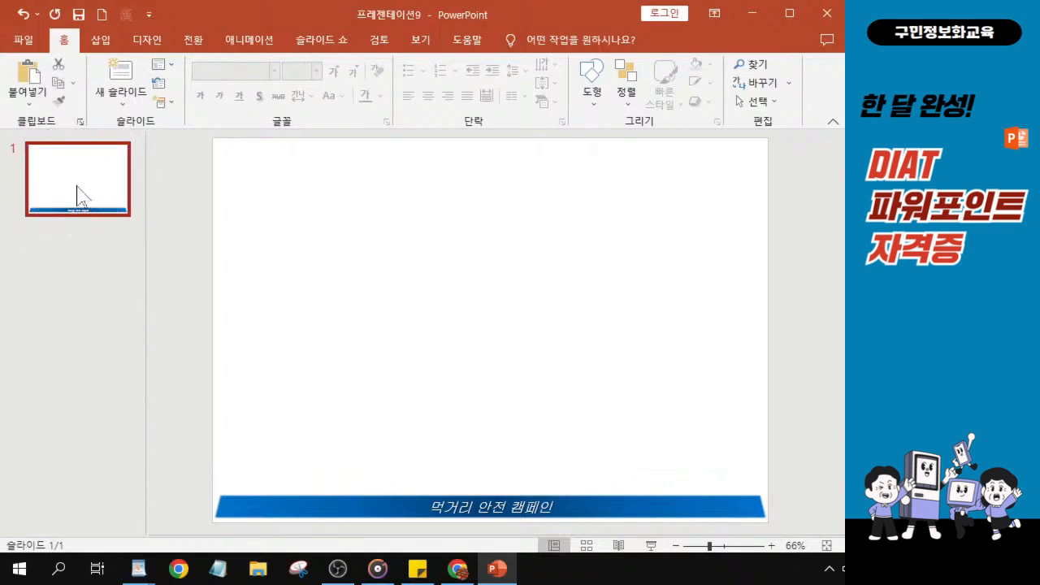
{"action": "left_click", "coordinate": [78, 195]}
{"action": "left_click", "coordinate": [77, 195]}
{"action": "key", "text": "Return"}
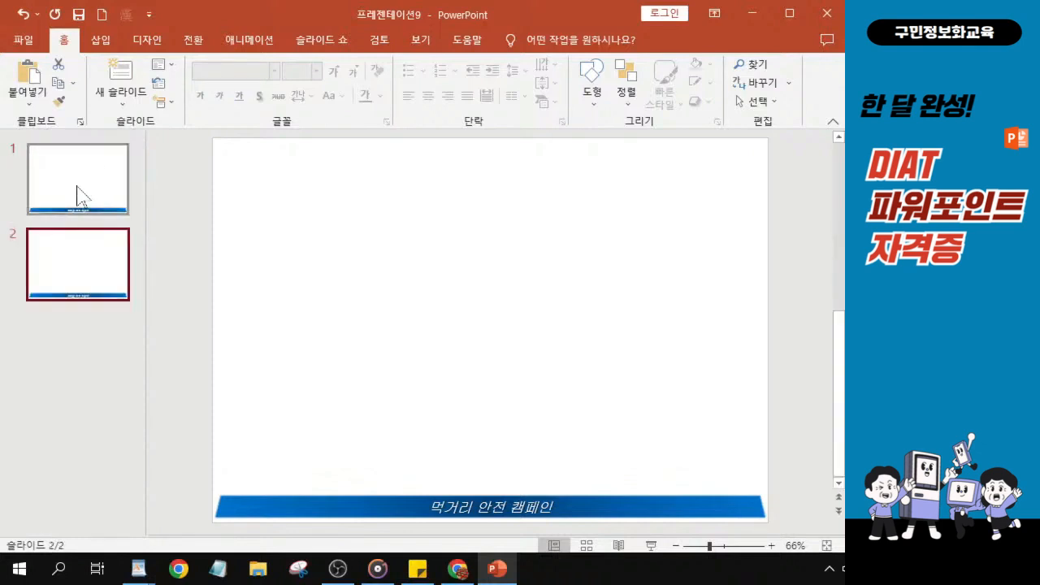
{"action": "key", "text": "Return"}
{"action": "key", "text": "Return"}
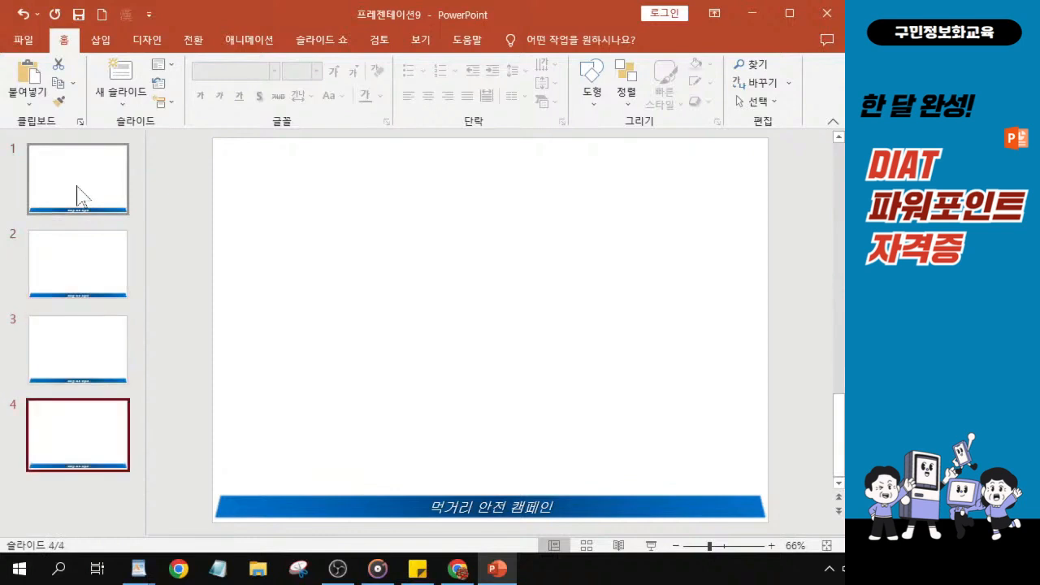
Start saving the presentation in the KAIT folder on the desktop.
{"action": "key", "text": "alt+Tab"}
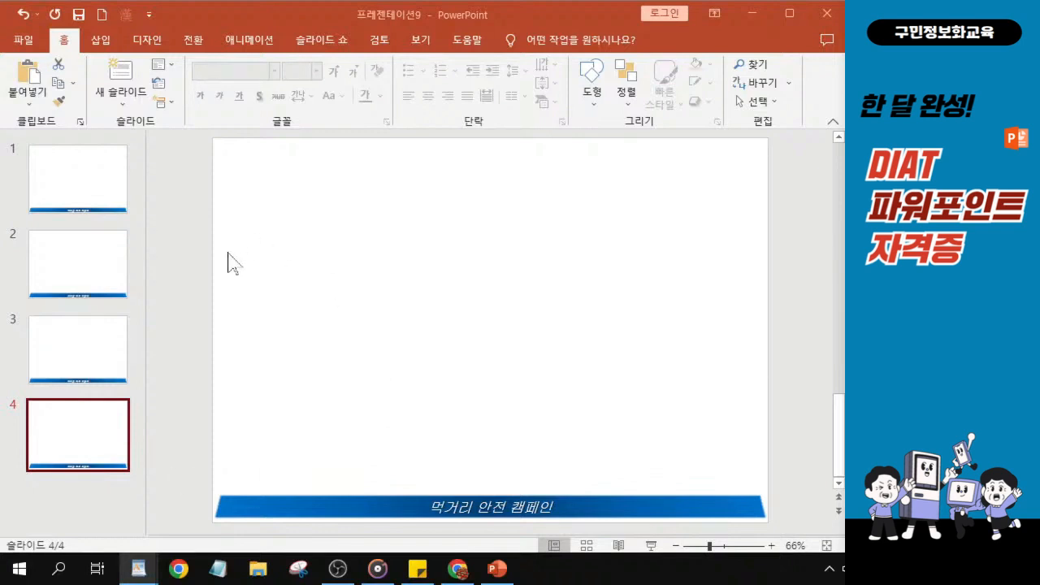
{"action": "left_click", "coordinate": [25, 45]}
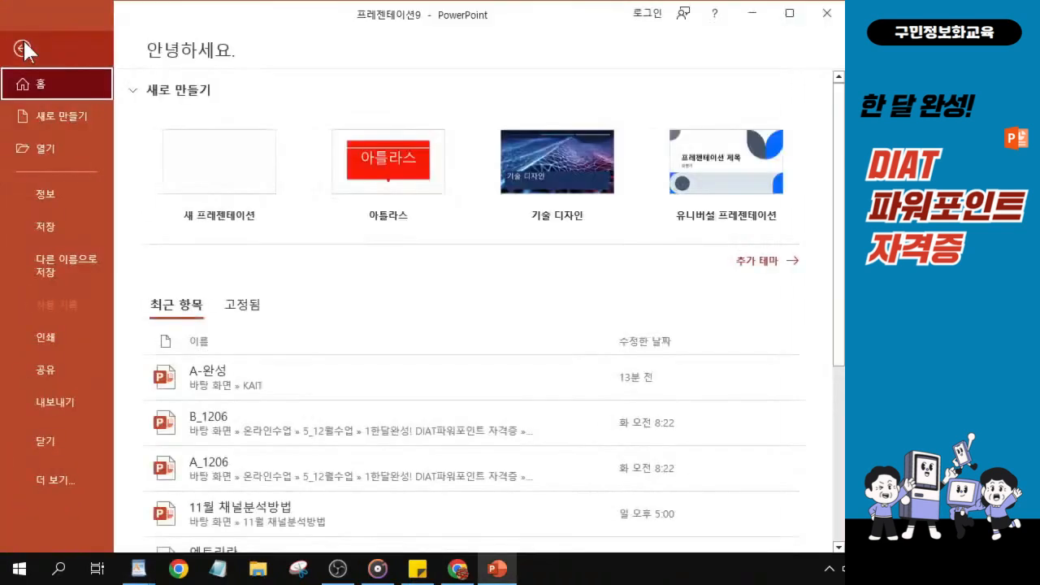
{"action": "left_click", "coordinate": [57, 225]}
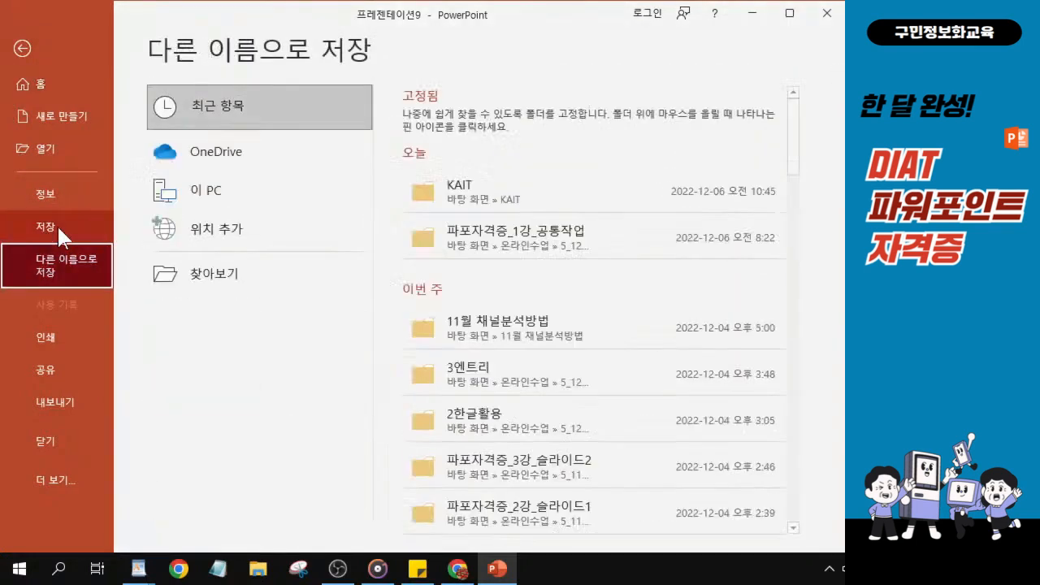
{"action": "left_click", "coordinate": [273, 278]}
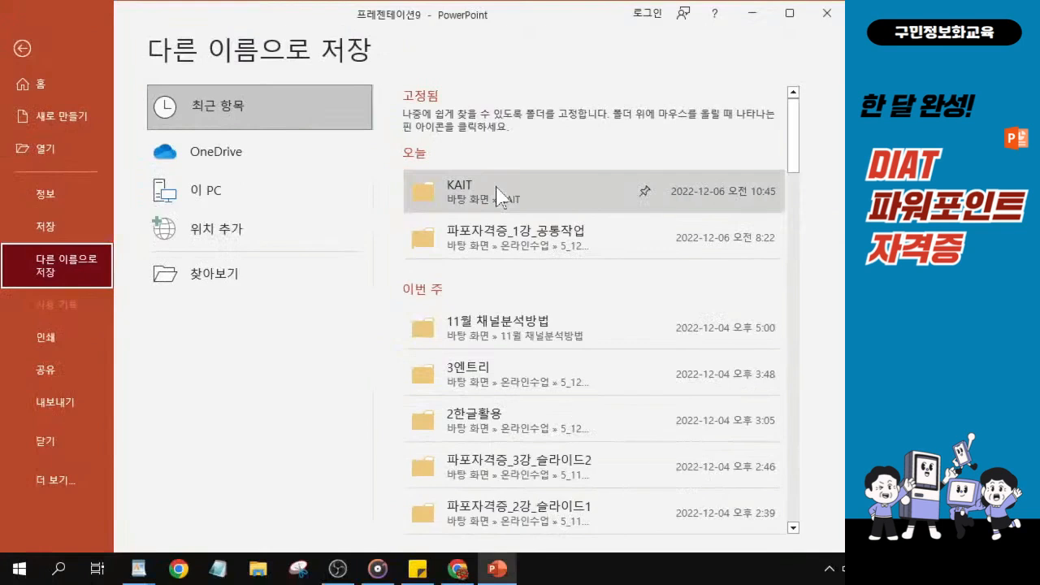
{"action": "key", "text": "ctrl"}
{"action": "key", "text": "ctrl"}
{"action": "key", "text": "ctrl"}
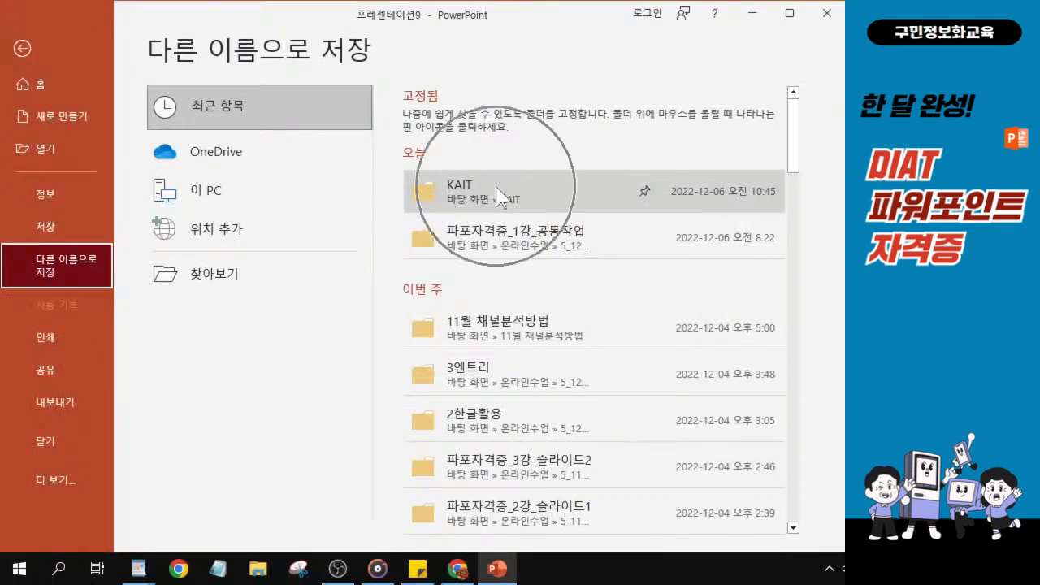
{"action": "left_click", "coordinate": [497, 196]}
{"action": "key", "text": "ctrl"}
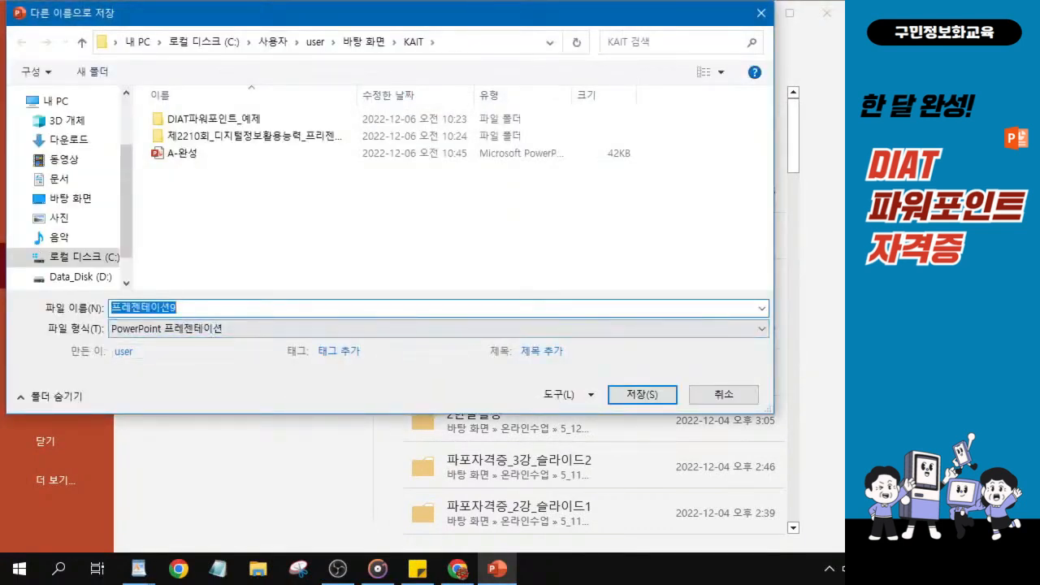
{"action": "key", "text": "alt+Tab"}
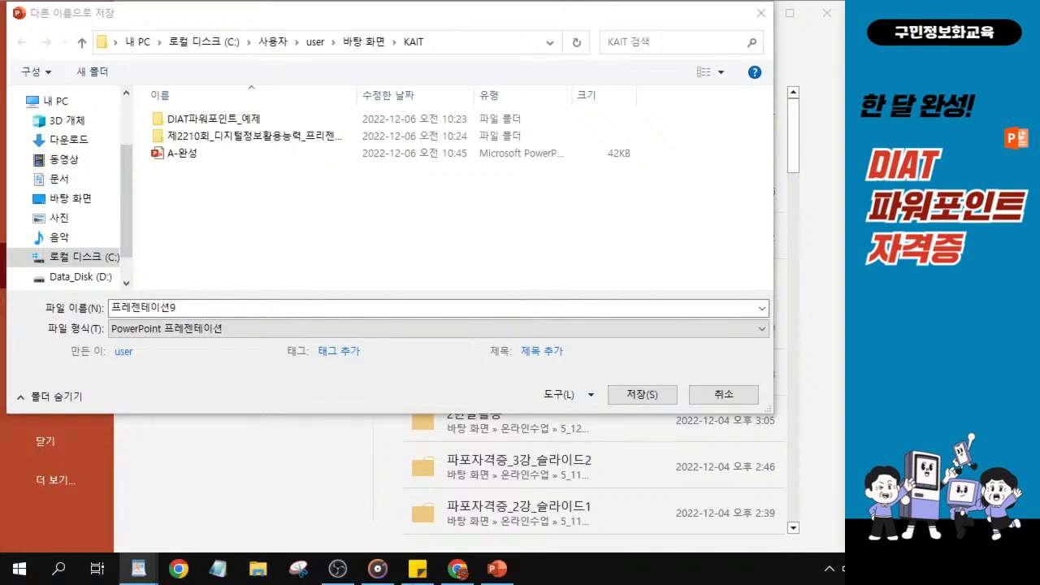
Name the file "B-완성" and save it as a PowerPoint presentation.
{"action": "left_click_drag", "start_coordinate": [181, 309], "coordinate": [110, 308]}
{"action": "type", "text": "B"}
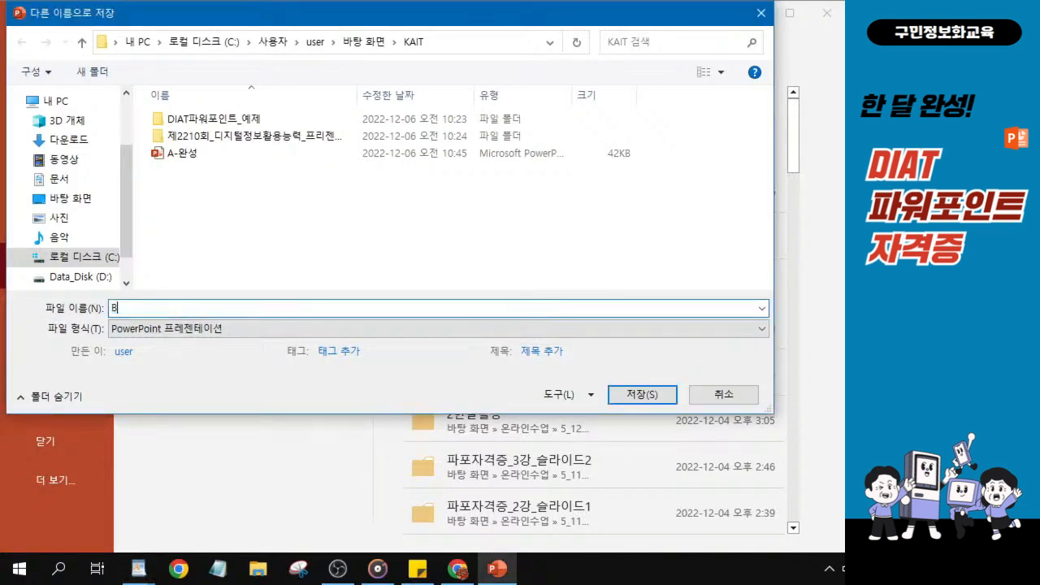
{"action": "type", "text": "-ㅇ완성"}
{"action": "key", "text": "ctrl+1"}
{"action": "left_click", "coordinate": [119, 317]}
{"action": "left_click_drag", "start_coordinate": [205, 262], "coordinate": [303, 331]}
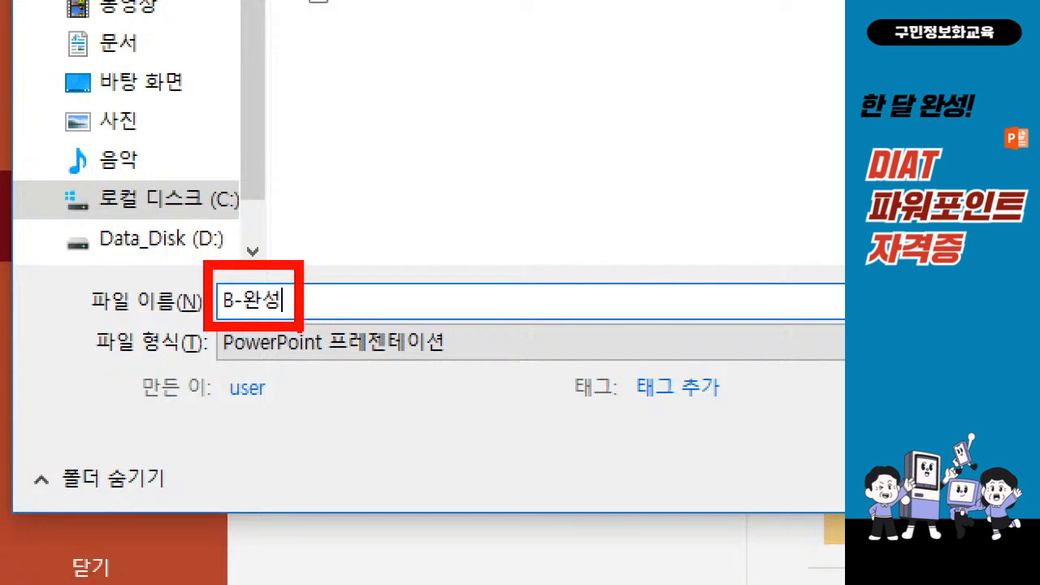
{"action": "key", "text": "Escape"}
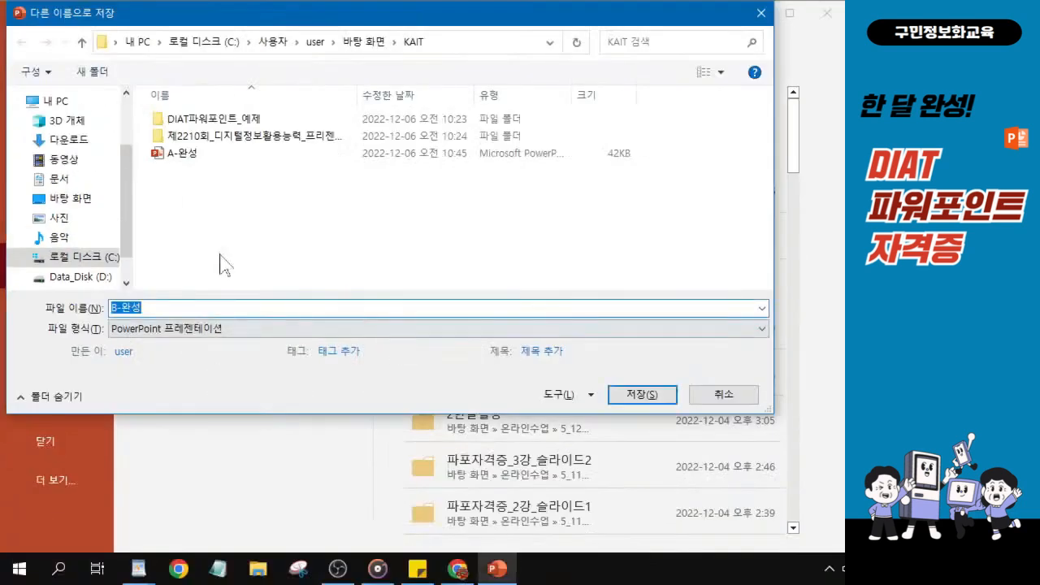
{"action": "left_click", "coordinate": [642, 396]}
{"action": "left_click", "coordinate": [643, 396]}
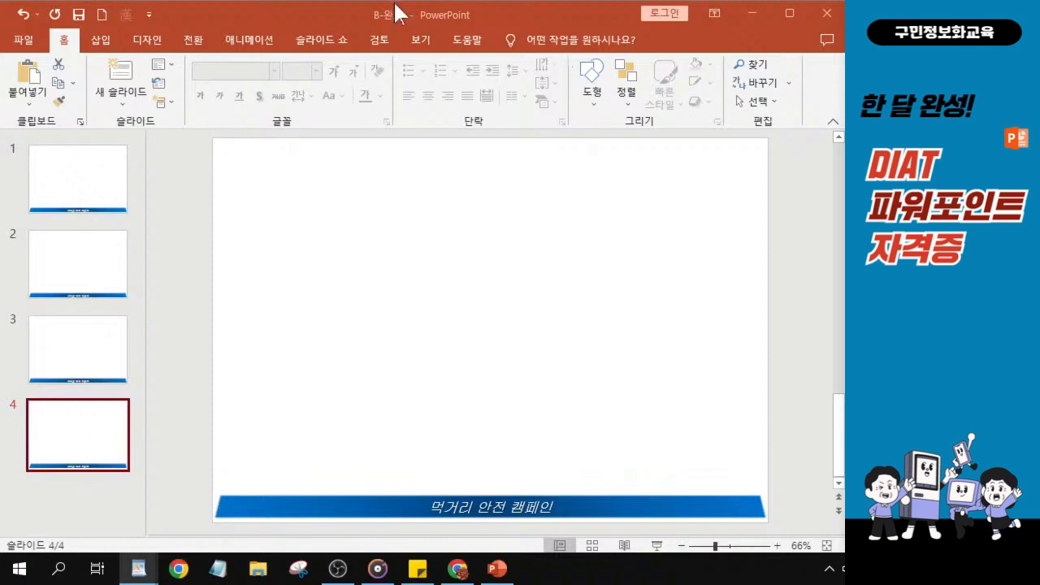
Close the saved B-완성 presentation while keeping the program open.
{"action": "left_click", "coordinate": [31, 46]}
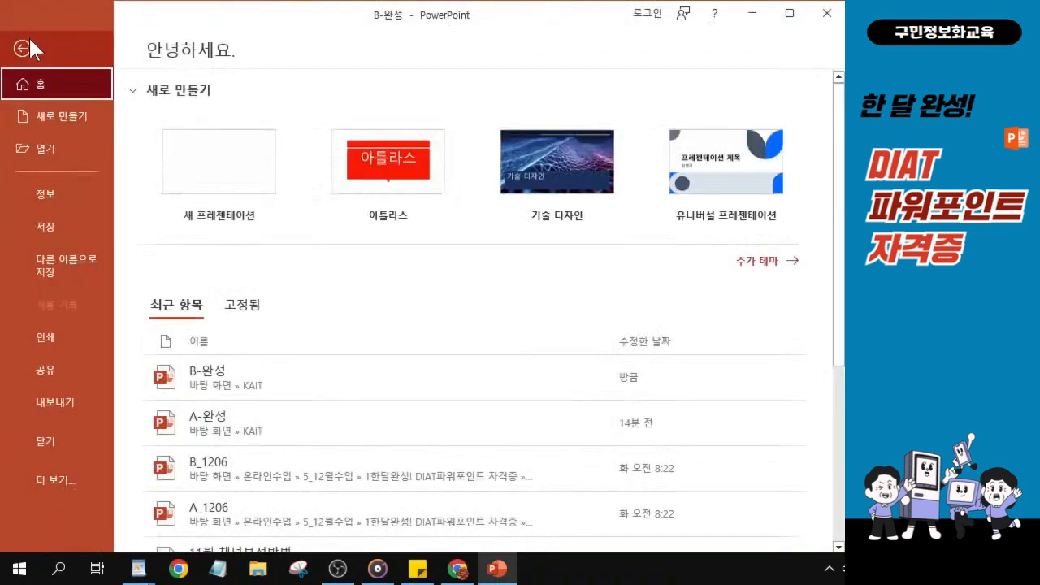
{"action": "left_click", "coordinate": [31, 44]}
{"action": "left_click", "coordinate": [45, 442]}
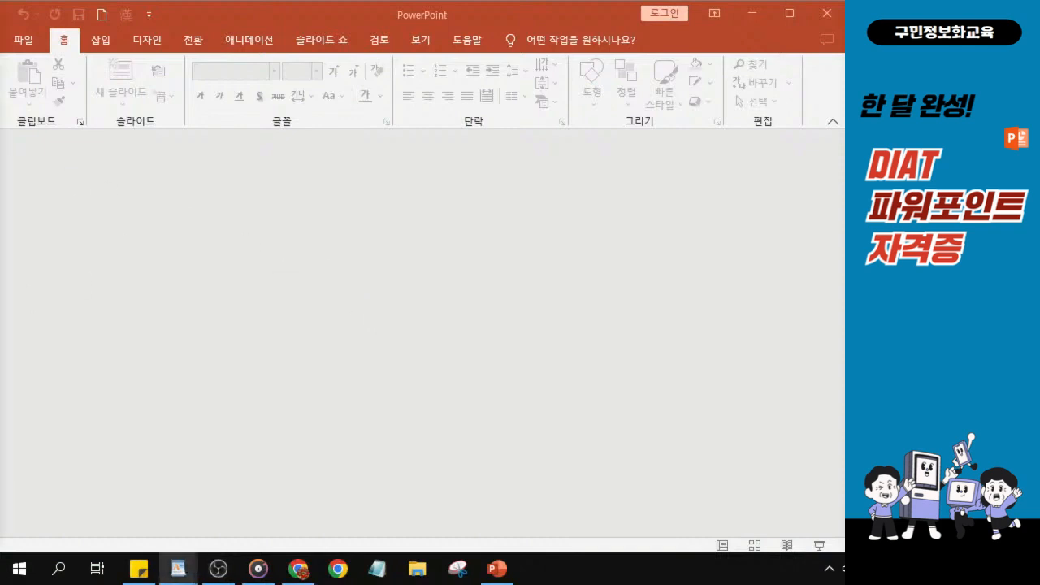
Create another new blank presentation from the start page.
{"action": "left_click", "coordinate": [31, 47]}
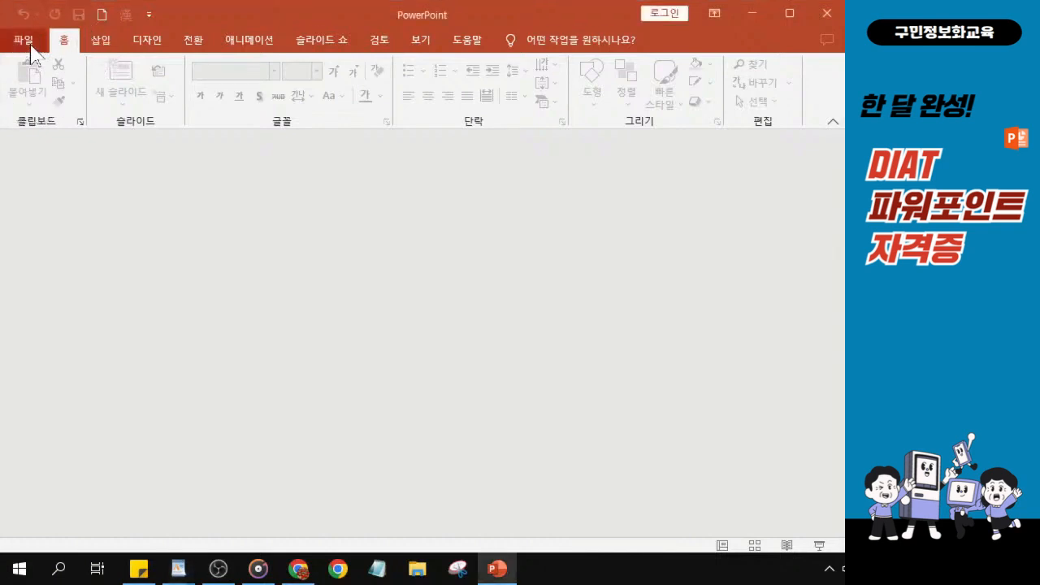
{"action": "left_click", "coordinate": [31, 45]}
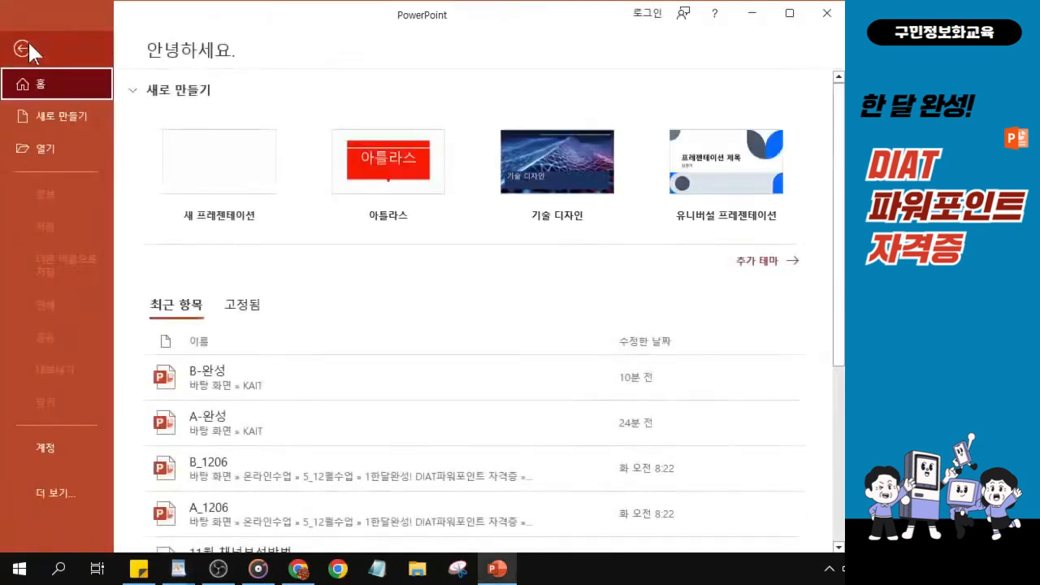
{"action": "left_click", "coordinate": [249, 159]}
{"action": "left_click", "coordinate": [249, 160]}
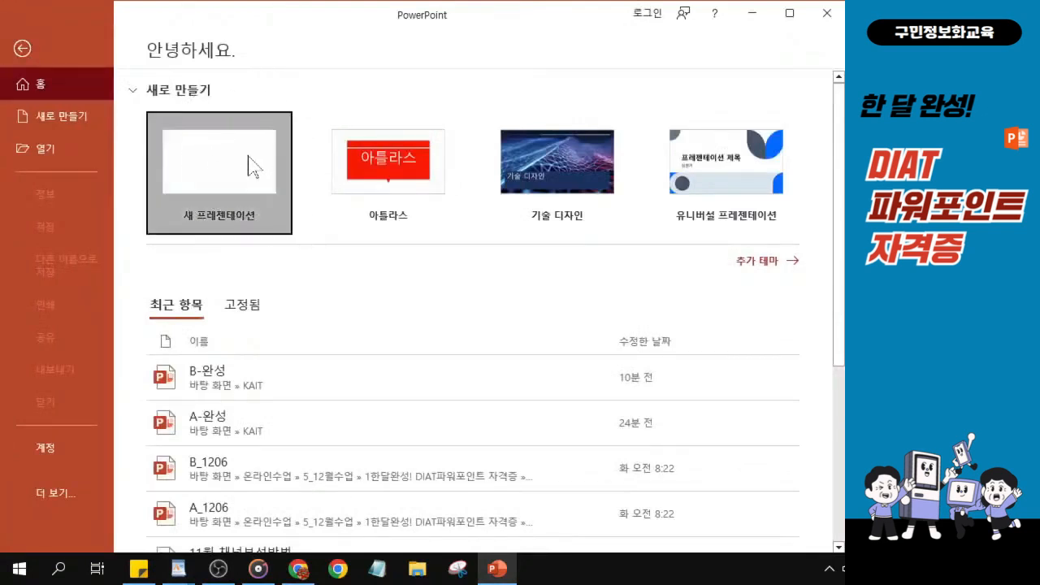
{"action": "left_click", "coordinate": [248, 157]}
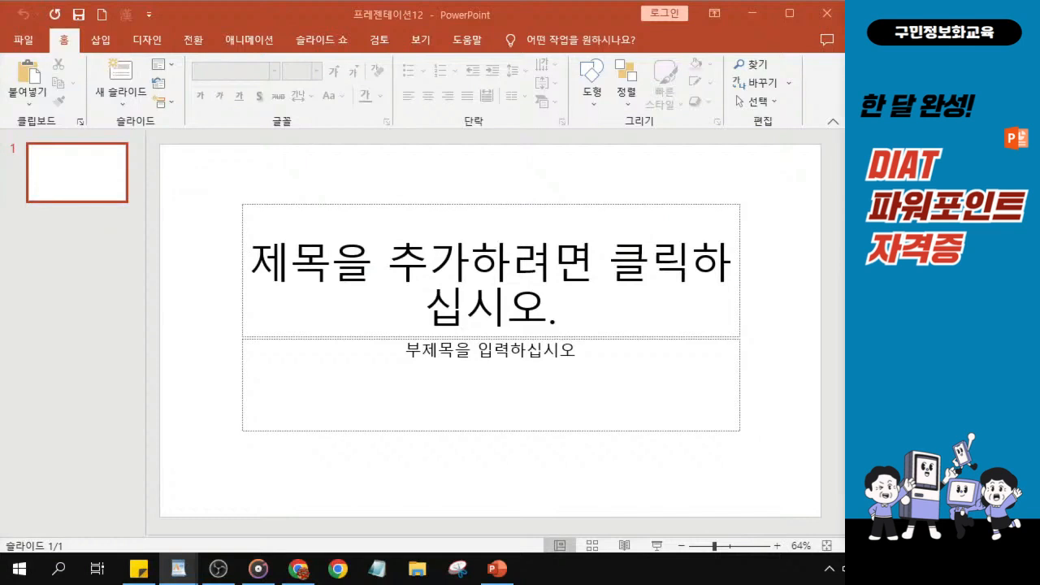
Set the slide size to A4 용지(210x297mm) in landscape and scale the content with the ensure-fit option (맞춤 확인).
{"action": "left_click", "coordinate": [147, 40]}
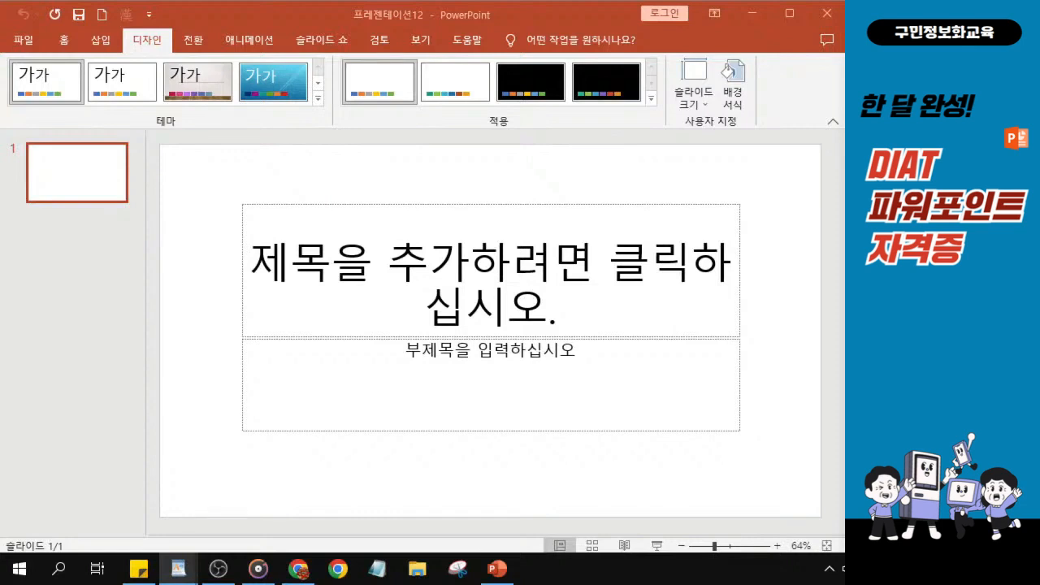
{"action": "left_click", "coordinate": [690, 104]}
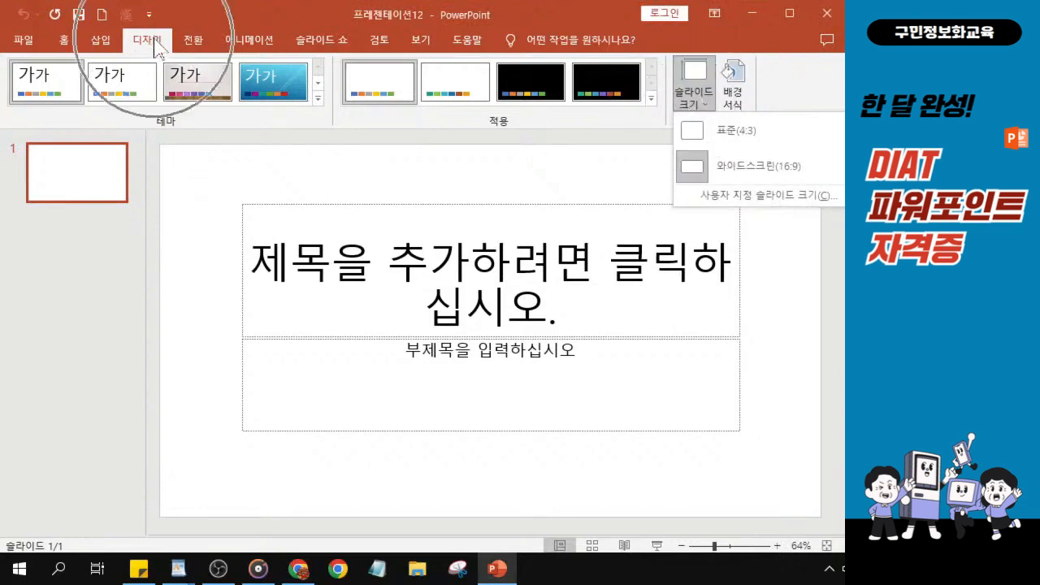
{"action": "left_click", "coordinate": [722, 196]}
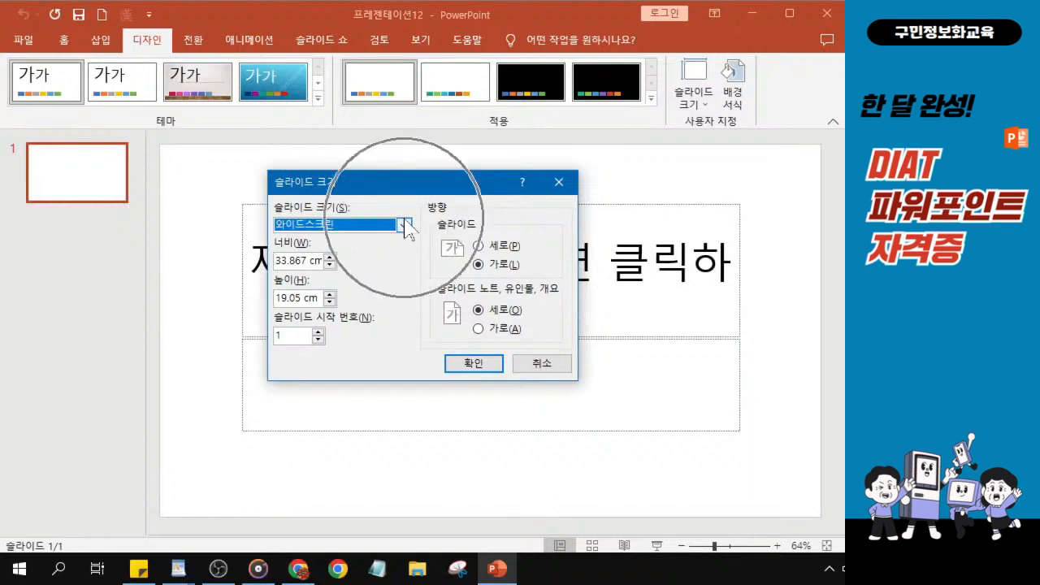
{"action": "left_click", "coordinate": [404, 224]}
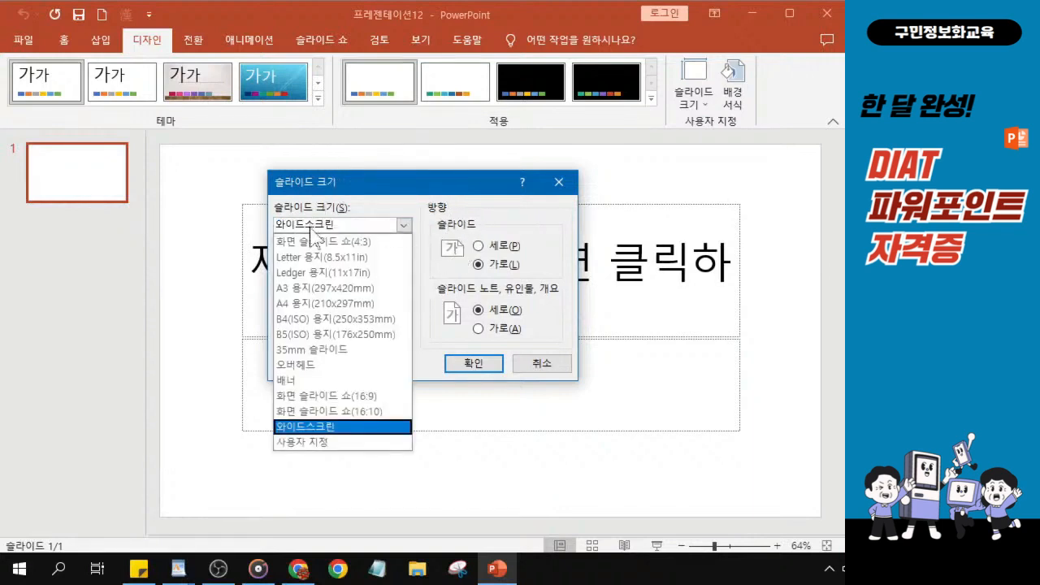
{"action": "left_click", "coordinate": [327, 305]}
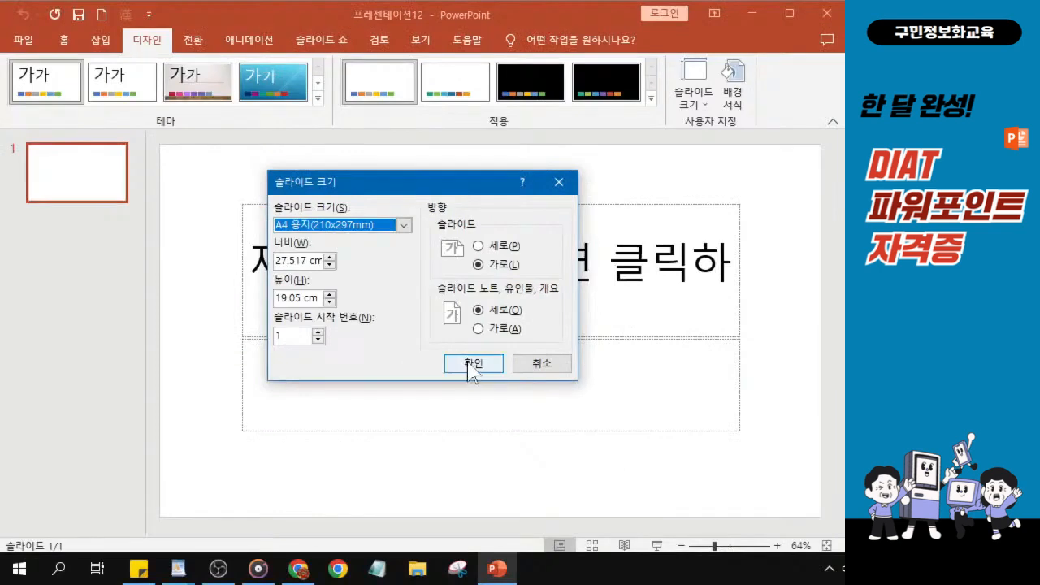
{"action": "left_click", "coordinate": [503, 490]}
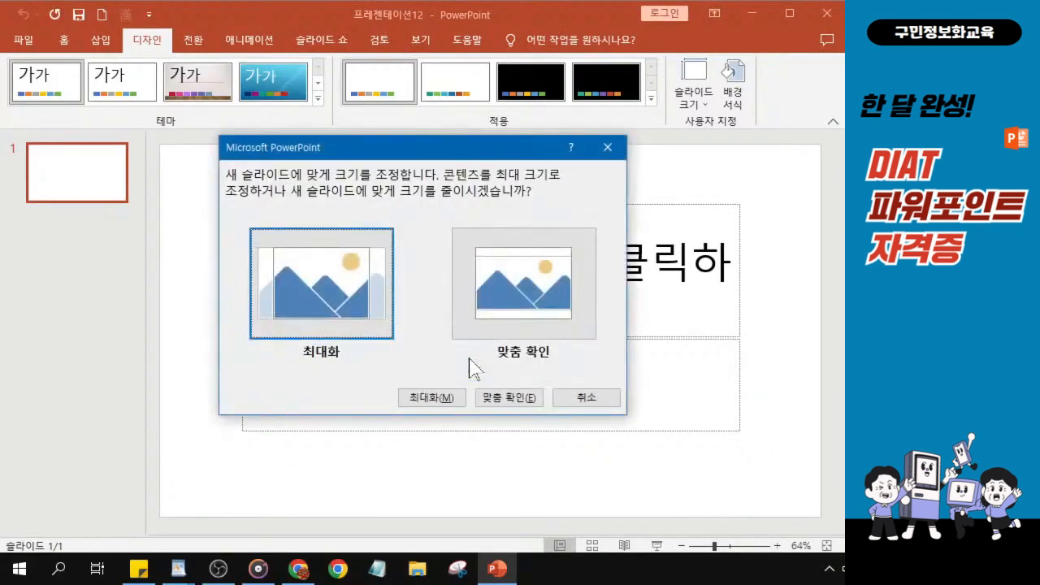
{"action": "left_click", "coordinate": [530, 286]}
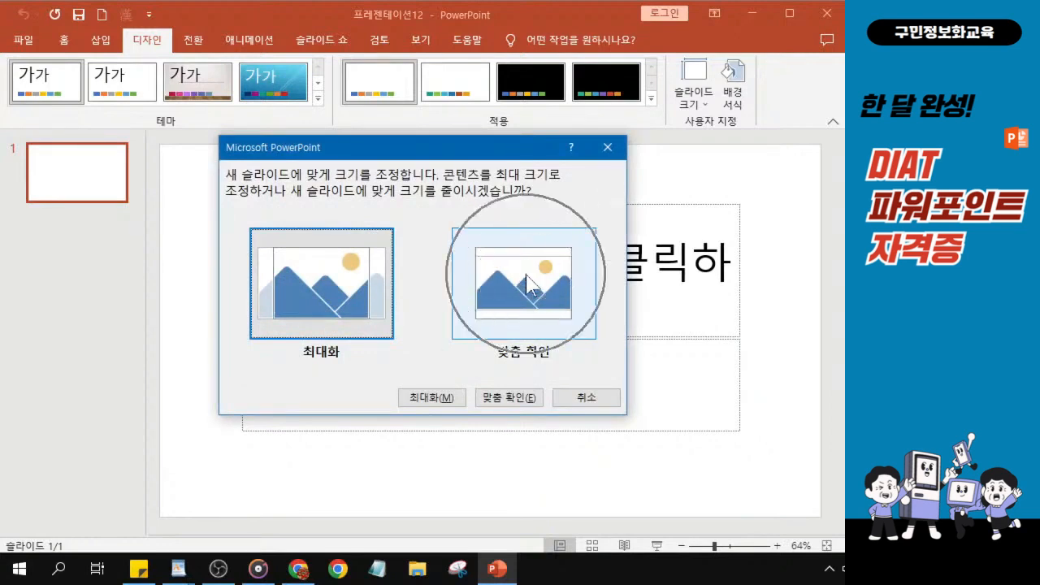
{"action": "left_click", "coordinate": [529, 286]}
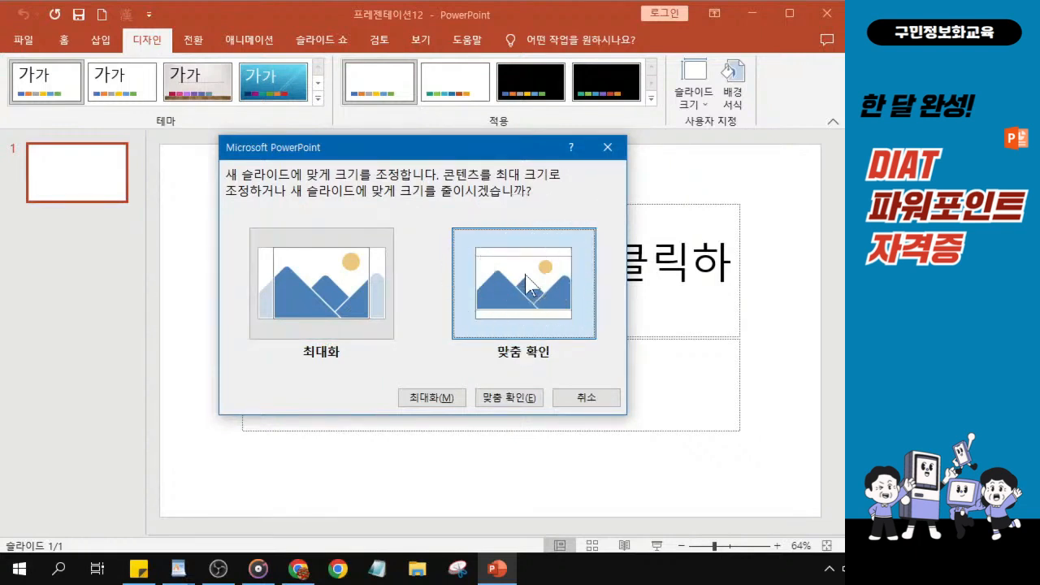
{"action": "left_click", "coordinate": [529, 286]}
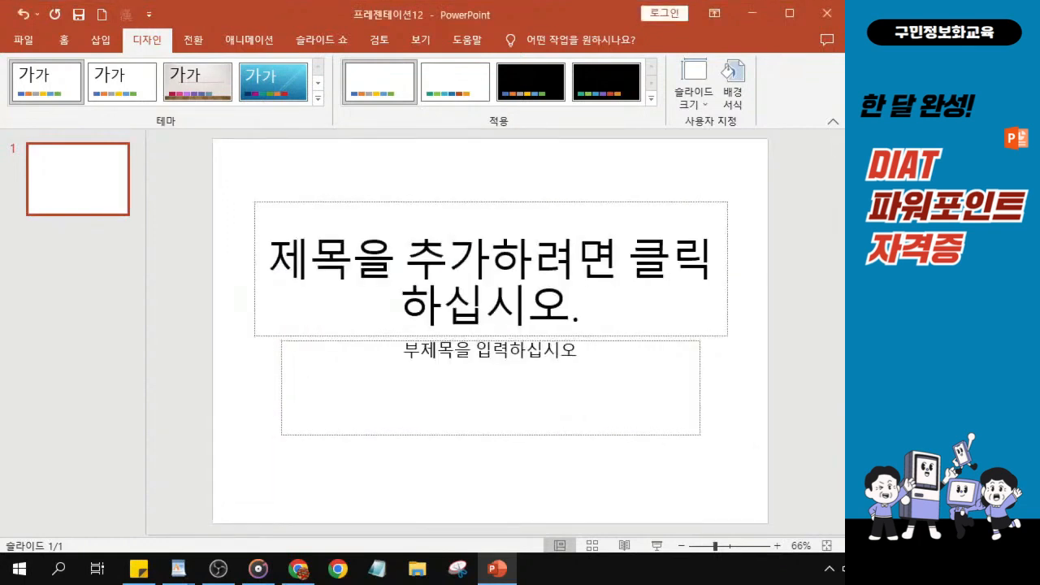
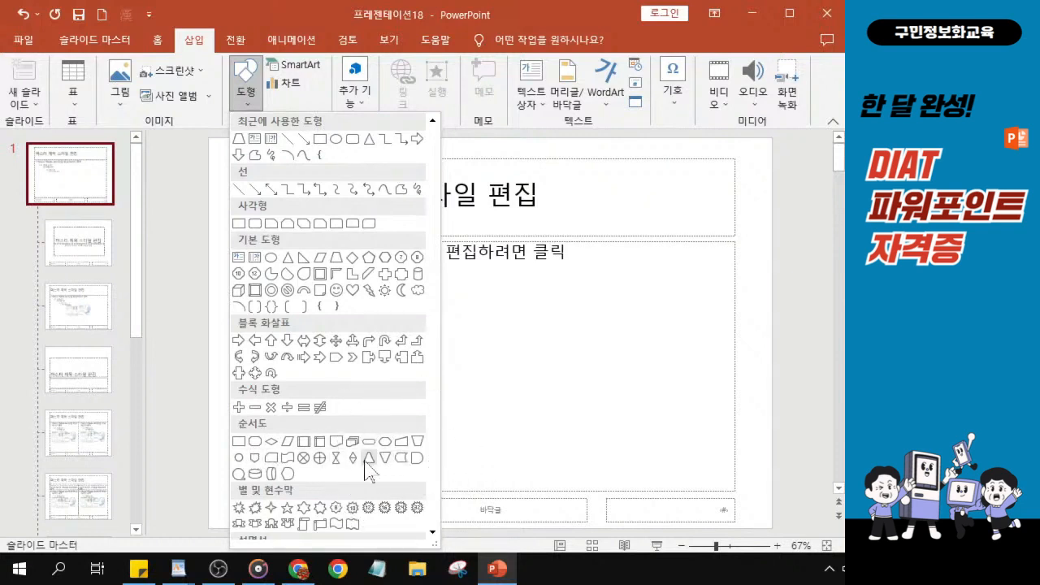
Draw a flowchart stored-data shape about 1.51 cm high and 9.62 cm wide at the slide master's lower-right corner.
{"action": "left_click", "coordinate": [399, 460]}
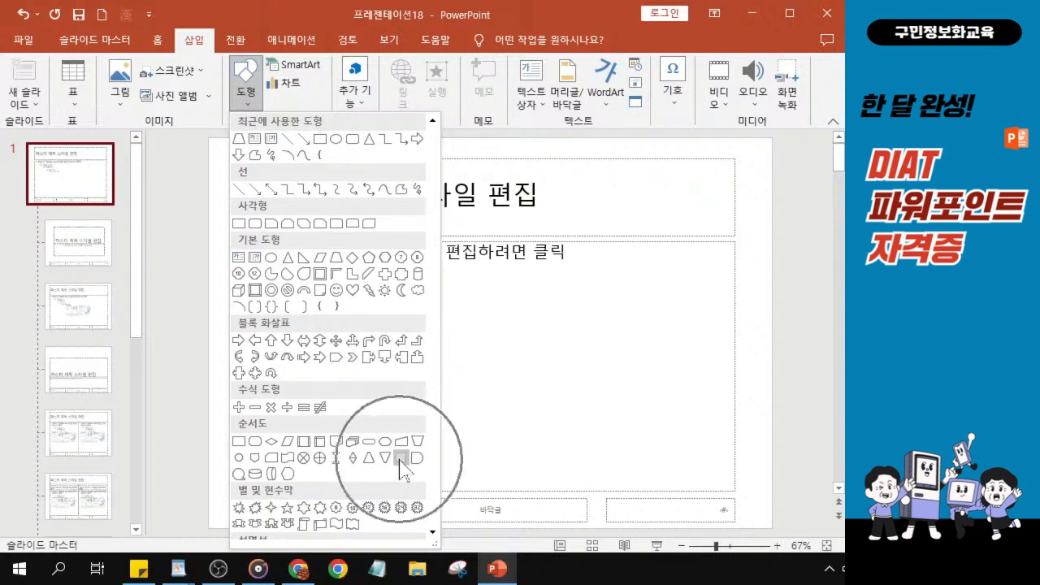
{"action": "left_click", "coordinate": [401, 459]}
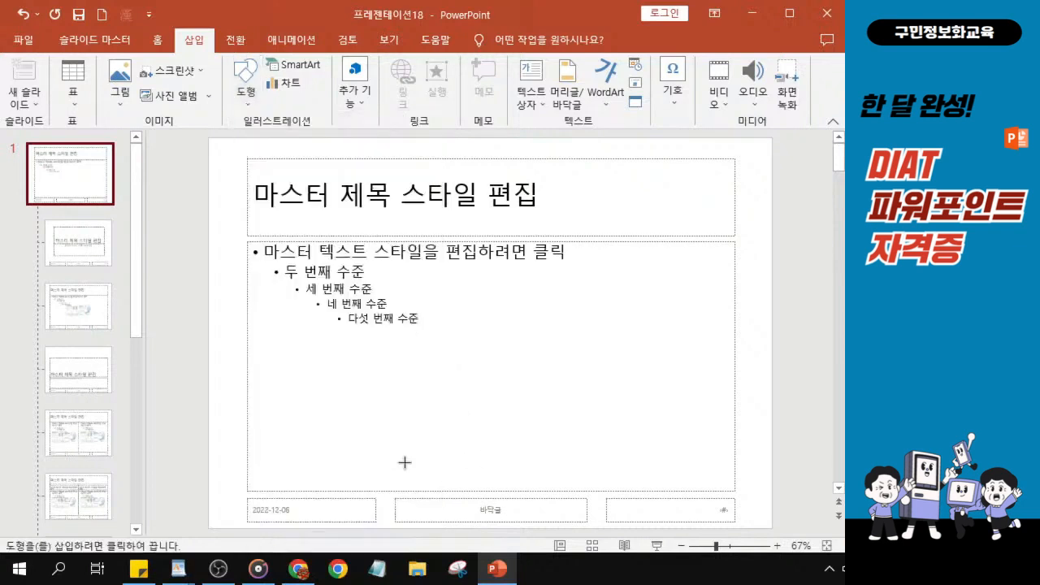
{"action": "left_click_drag", "start_coordinate": [599, 491], "coordinate": [772, 523]}
{"action": "left_click_drag", "start_coordinate": [706, 517], "coordinate": [703, 516]}
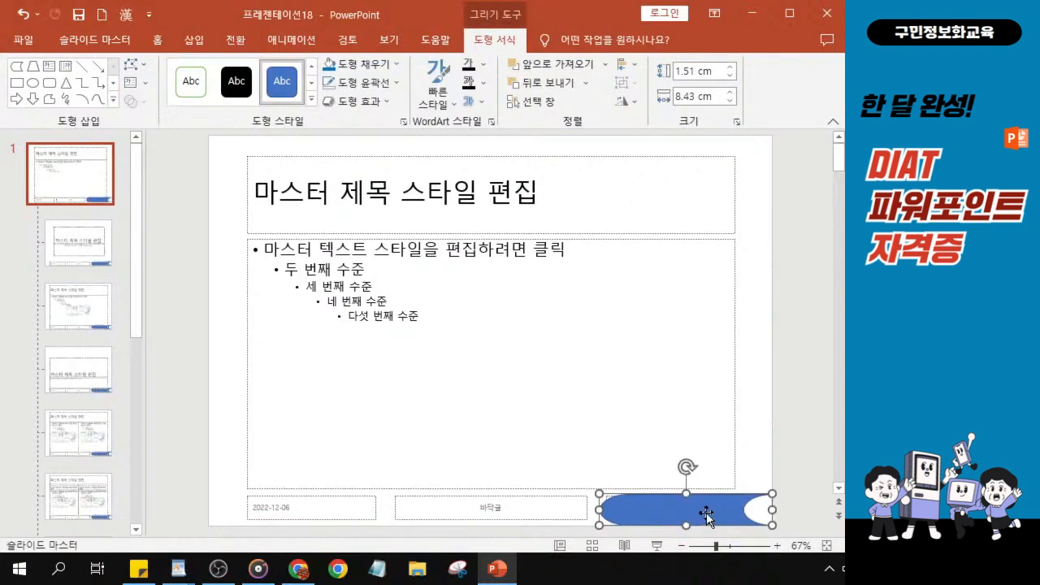
{"action": "left_click_drag", "start_coordinate": [589, 511], "coordinate": [575, 510]}
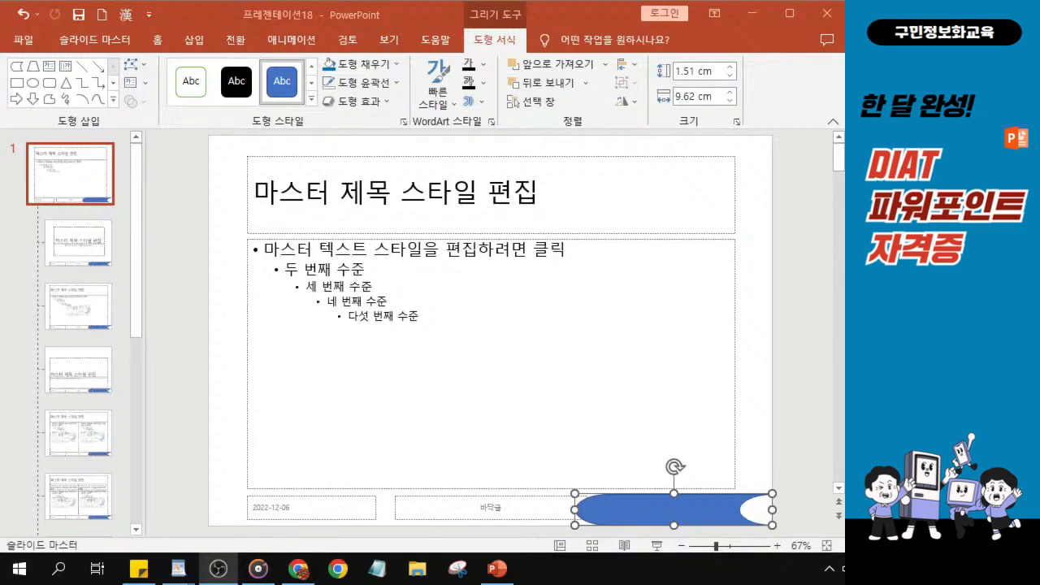
{"action": "left_click", "coordinate": [698, 512]}
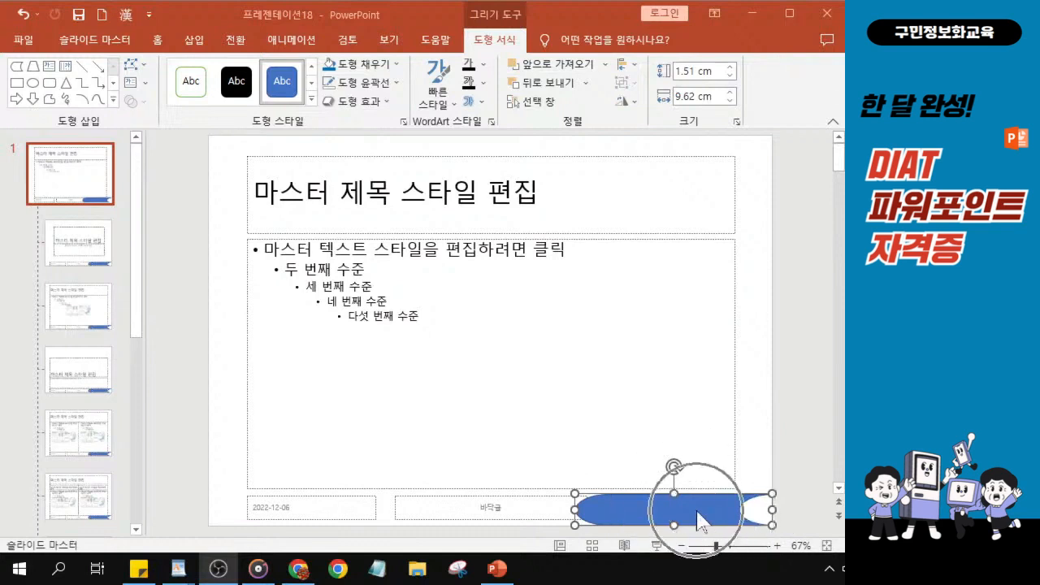
{"action": "left_click", "coordinate": [697, 512]}
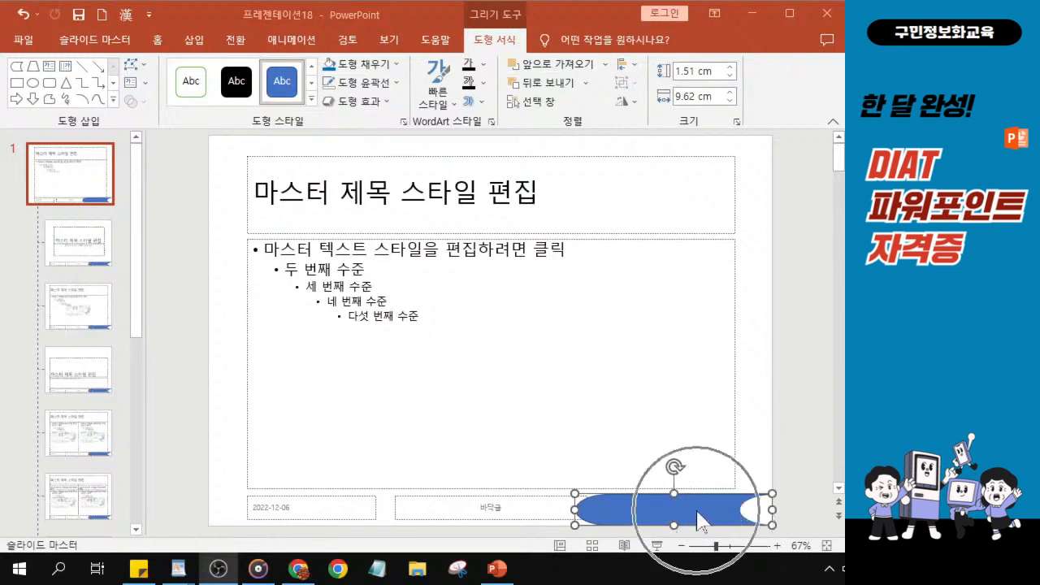
{"action": "left_click", "coordinate": [697, 513]}
{"action": "left_click", "coordinate": [698, 517]}
{"action": "left_click", "coordinate": [697, 512]}
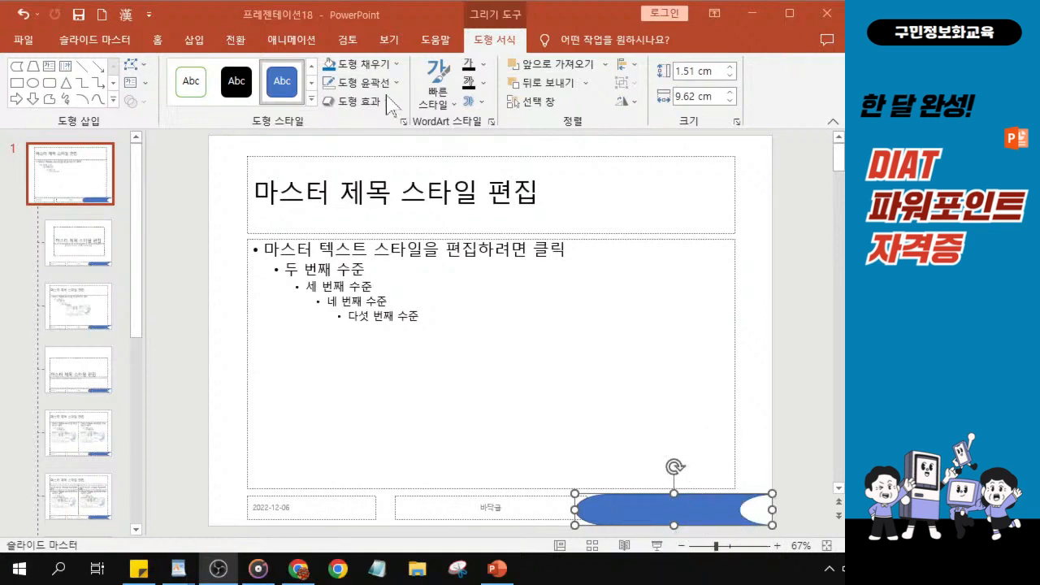
{"action": "key", "text": "ctrl"}
{"action": "key", "text": "ctrl"}
{"action": "key", "text": "ctrl"}
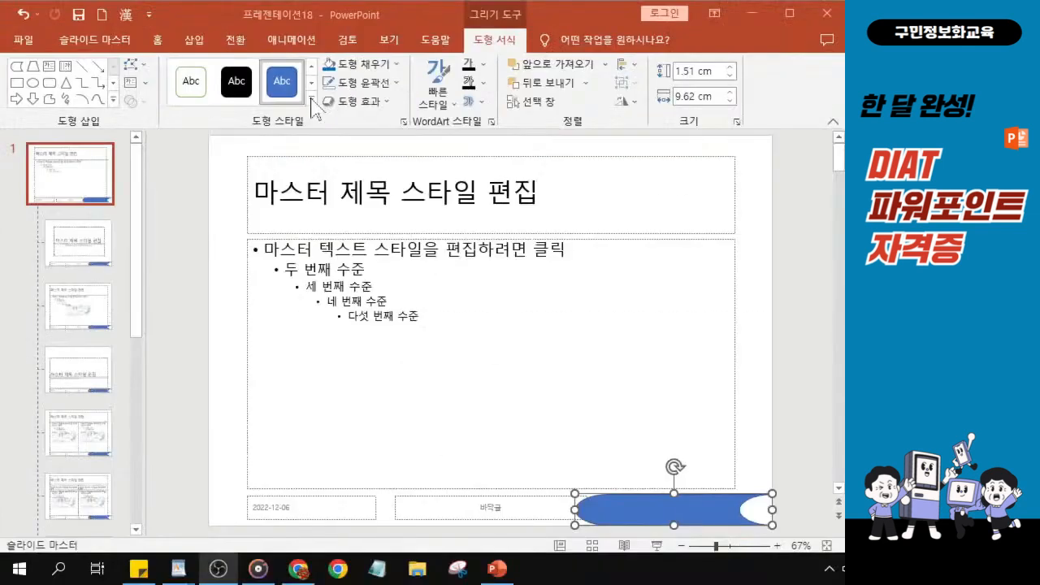
{"action": "key", "text": "ctrl"}
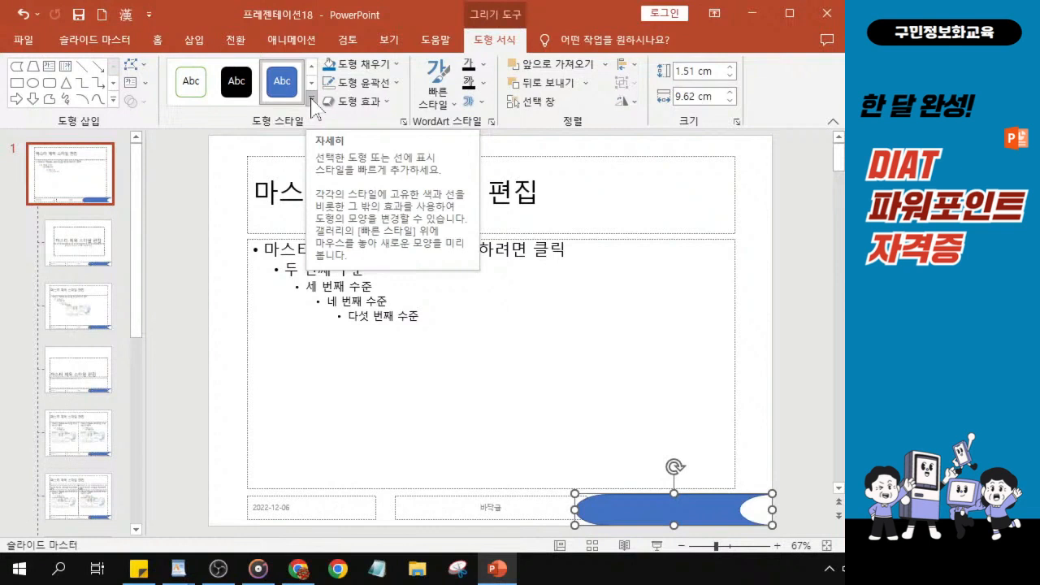
Apply the theme shape style 보통 효과 - 파랑, 강조 5 to the stored-data shape.
{"action": "left_click", "coordinate": [311, 103]}
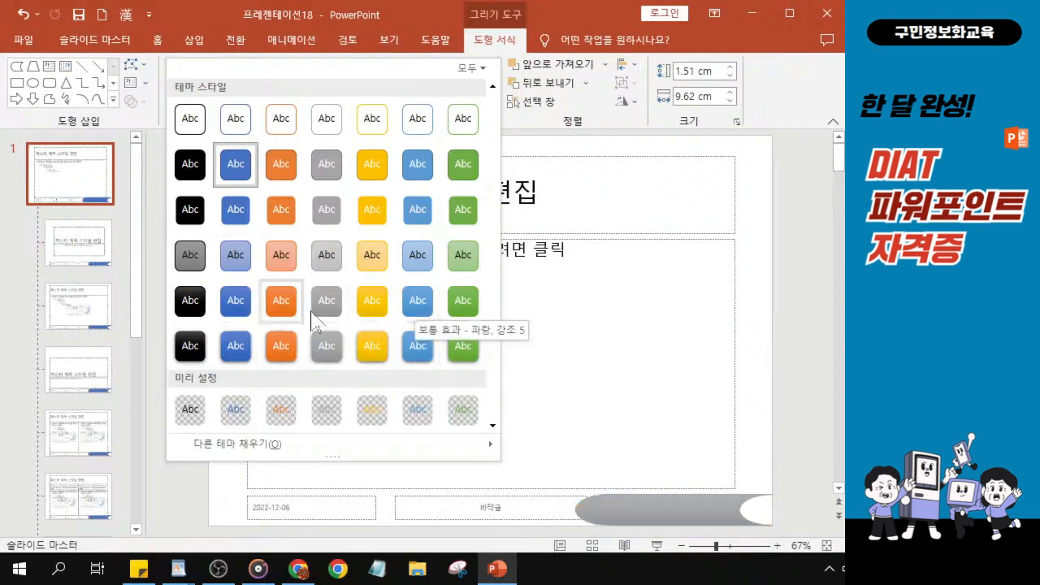
{"action": "left_click", "coordinate": [411, 306]}
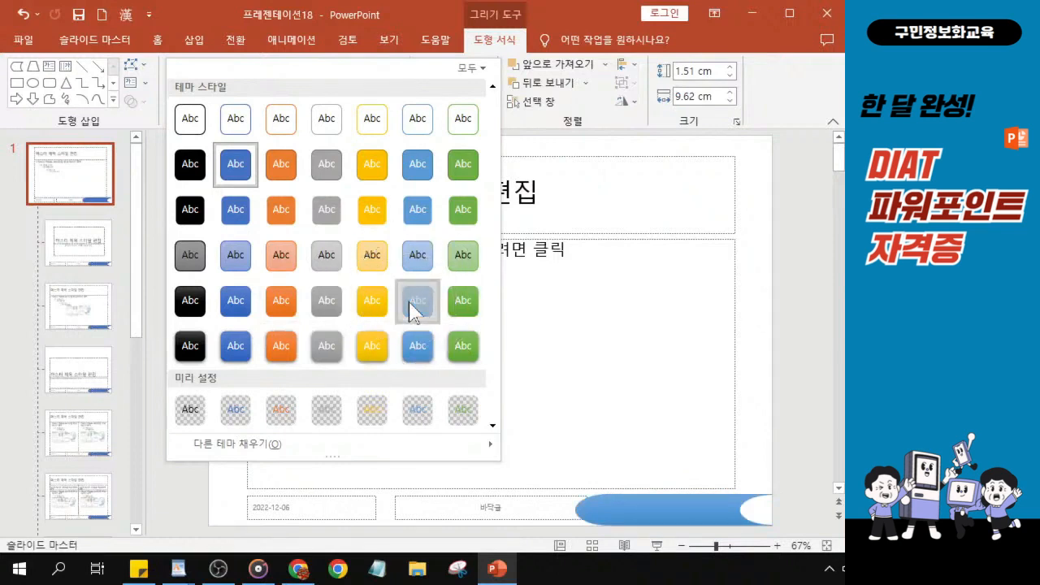
{"action": "key", "text": "ctrl"}
{"action": "key", "text": "ctrl"}
{"action": "key", "text": "ctrl"}
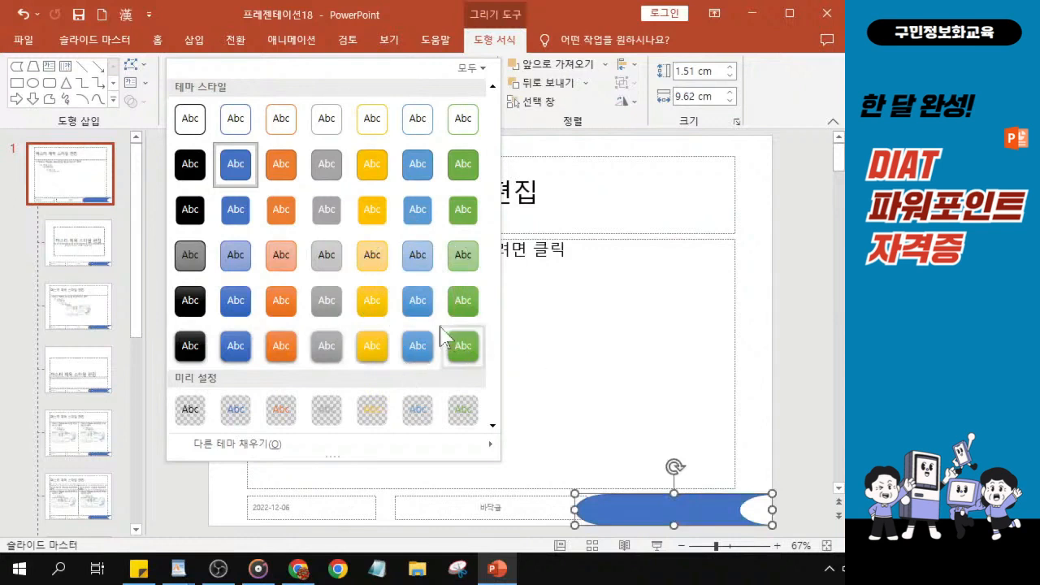
{"action": "left_click", "coordinate": [423, 307]}
{"action": "key", "text": "ctrl"}
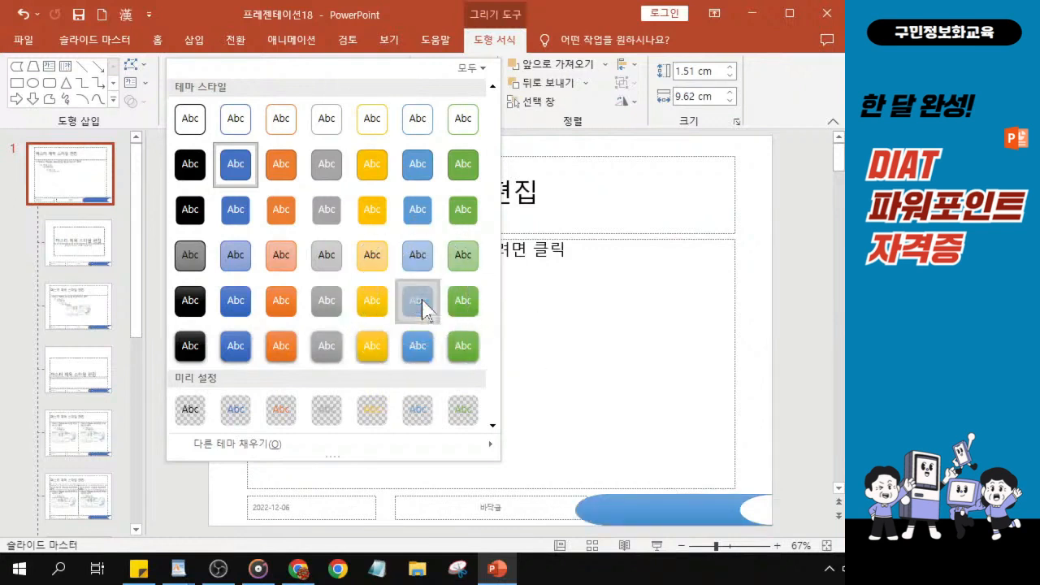
{"action": "key", "text": "ctrl"}
{"action": "key", "text": "ctrl"}
{"action": "key", "text": "ctrl"}
{"action": "left_click", "coordinate": [422, 309]}
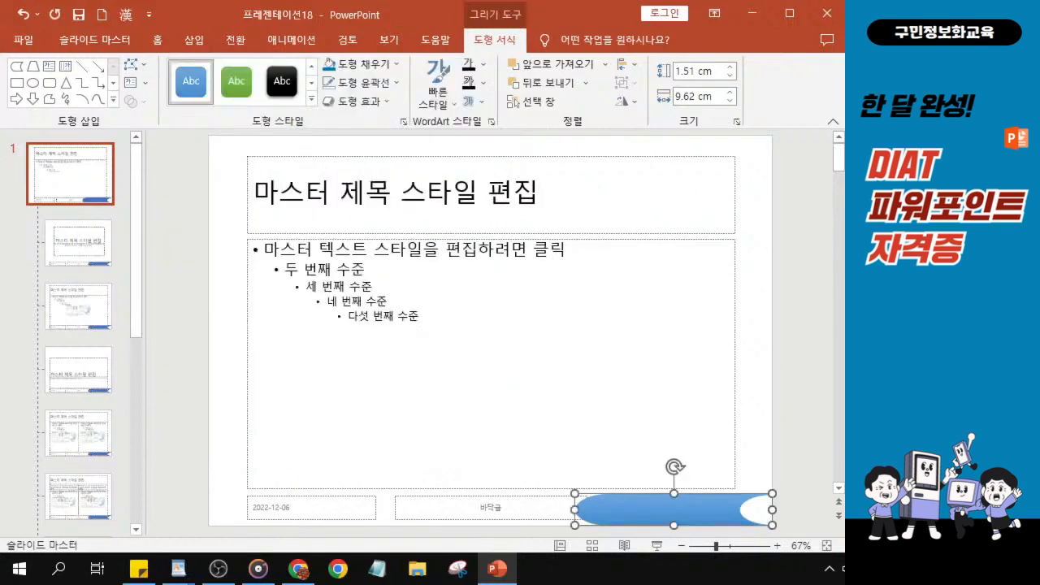
{"action": "key", "text": "ctrl"}
Set the stored-data shape's text font to HY견고딕.
{"action": "left_click", "coordinate": [158, 42]}
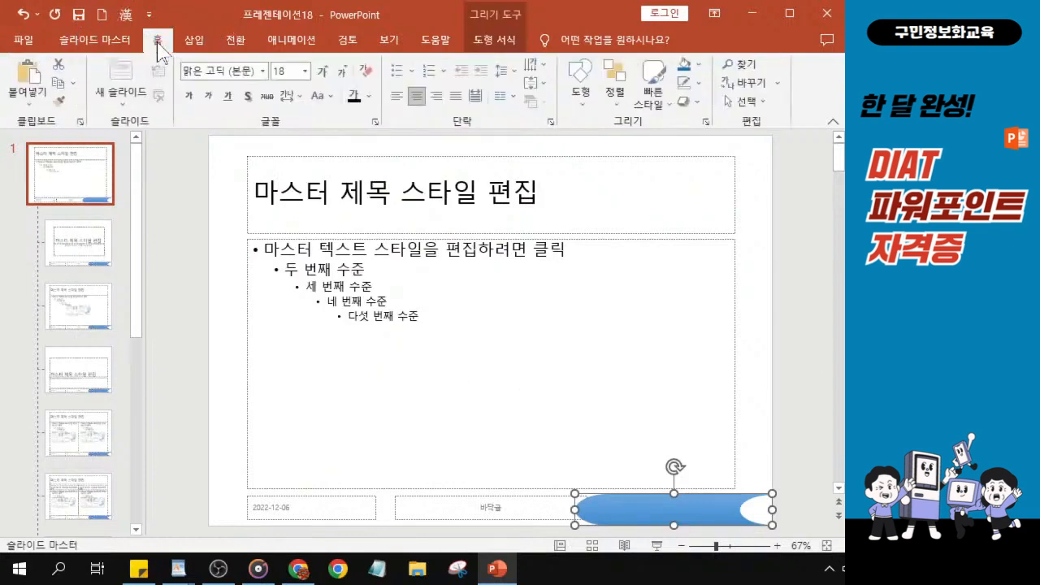
{"action": "left_click", "coordinate": [260, 71]}
{"action": "left_click", "coordinate": [261, 70]}
{"action": "left_click", "coordinate": [261, 71]}
{"action": "scroll", "coordinate": [297, 359], "scroll_direction": "down", "scroll_amount": 5}
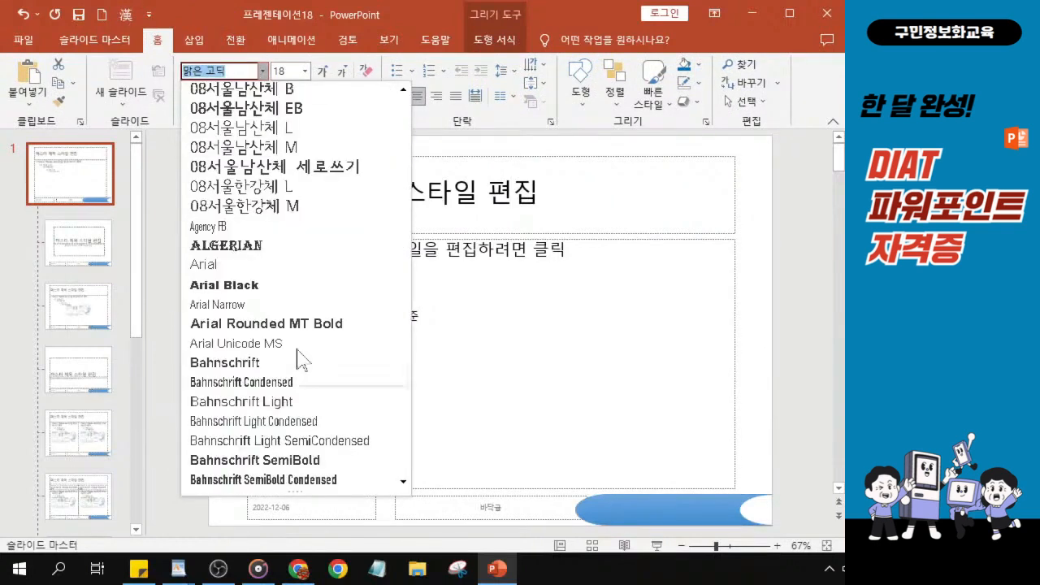
{"action": "scroll", "coordinate": [298, 359], "scroll_direction": "down", "scroll_amount": 7}
{"action": "scroll", "coordinate": [295, 313], "scroll_direction": "down", "scroll_amount": 5}
{"action": "scroll", "coordinate": [295, 313], "scroll_direction": "down", "scroll_amount": 1}
{"action": "scroll", "coordinate": [295, 313], "scroll_direction": "down", "scroll_amount": 2}
{"action": "scroll", "coordinate": [295, 313], "scroll_direction": "down", "scroll_amount": 5}
{"action": "scroll", "coordinate": [295, 313], "scroll_direction": "down", "scroll_amount": 6}
{"action": "scroll", "coordinate": [295, 313], "scroll_direction": "down", "scroll_amount": 7}
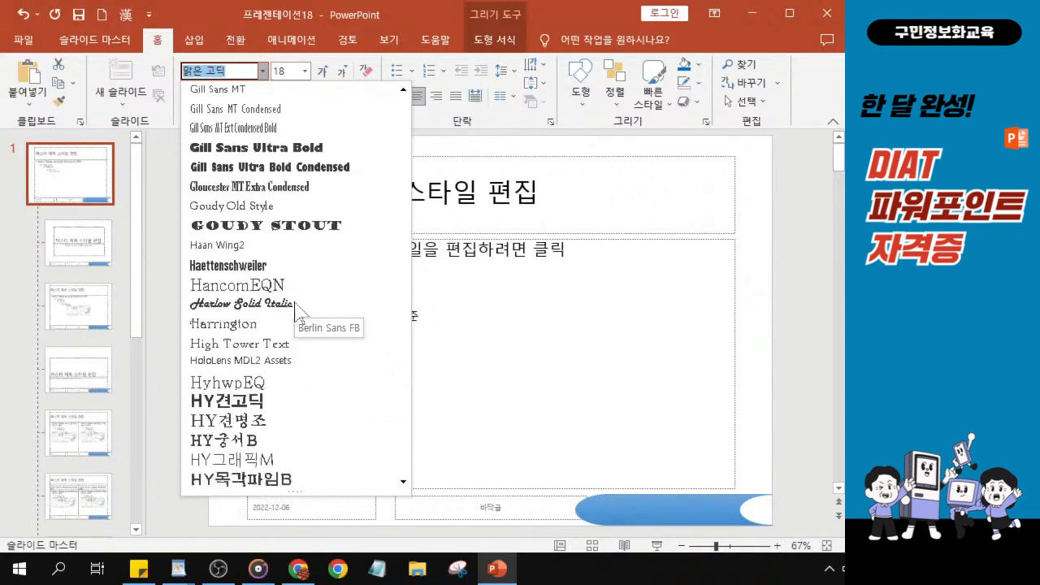
{"action": "scroll", "coordinate": [295, 313], "scroll_direction": "down", "scroll_amount": 1}
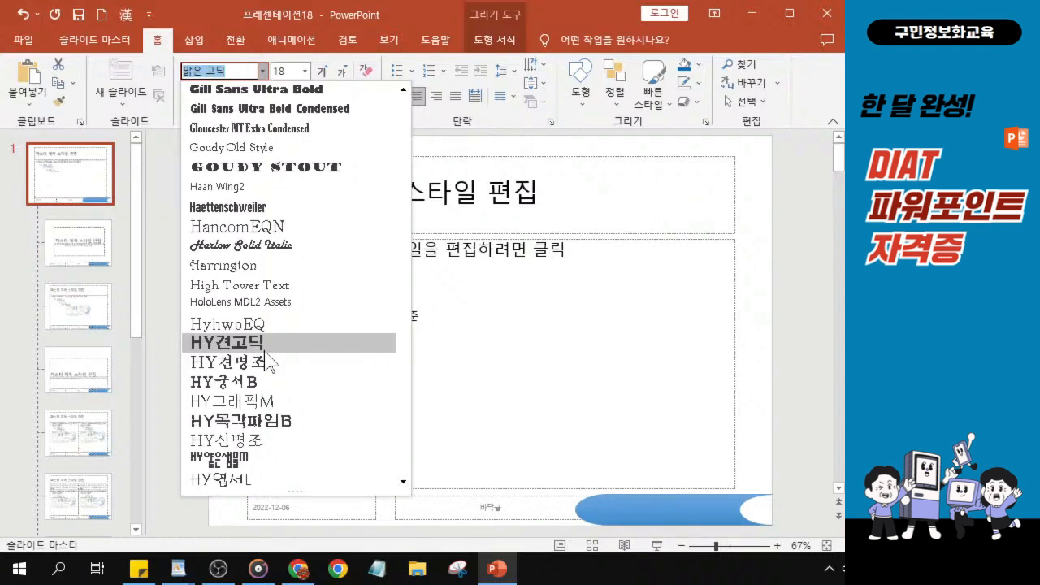
{"action": "key", "text": "ctrl"}
{"action": "key", "text": "ctrl"}
{"action": "key", "text": "ctrl"}
{"action": "key", "text": "ctrl"}
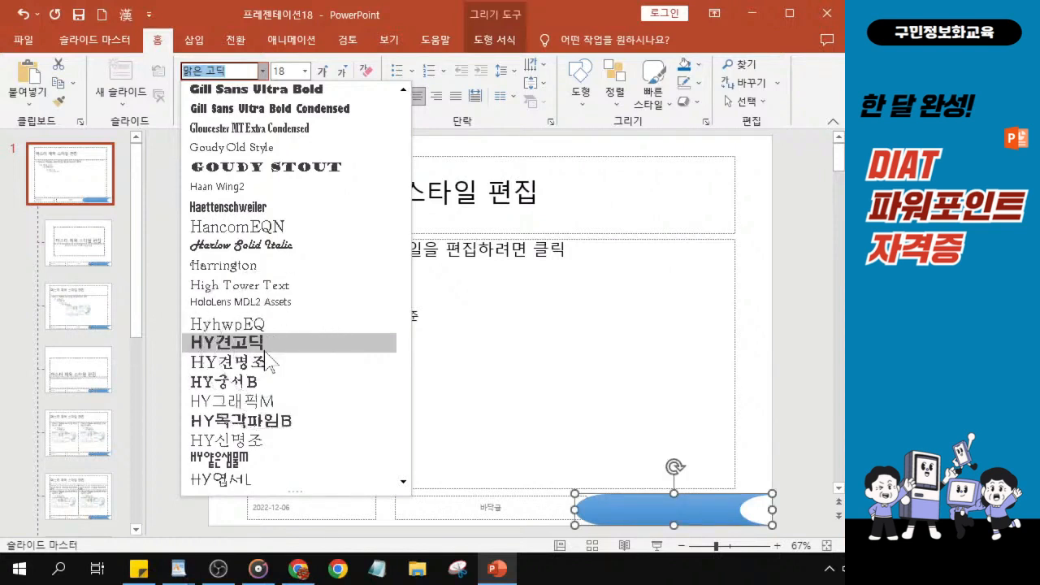
{"action": "left_click", "coordinate": [265, 350]}
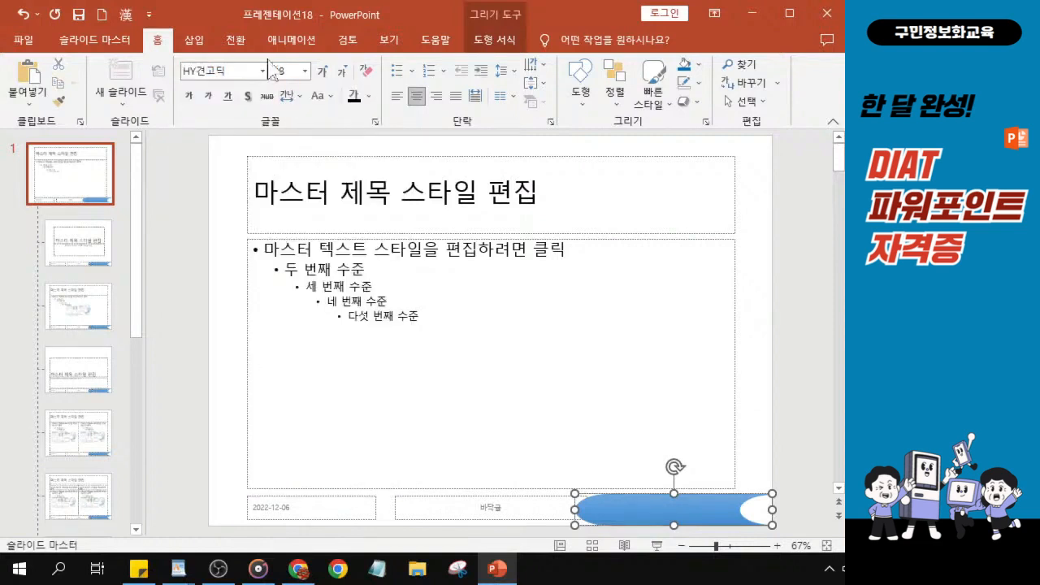
Set the stored-data shape's text to size 24 and italic.
{"action": "left_click", "coordinate": [305, 71]}
{"action": "key", "text": "ctrl"}
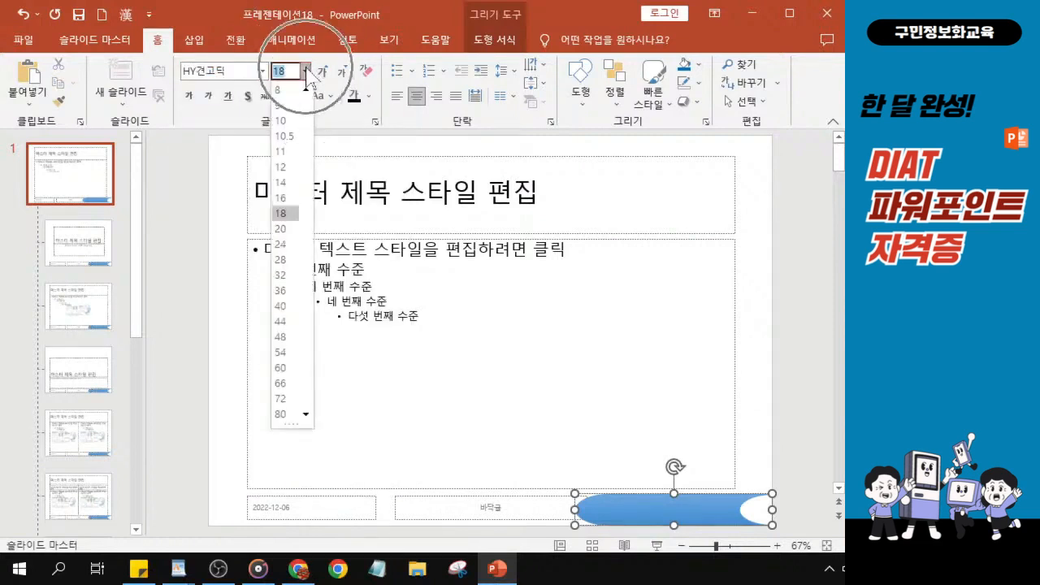
{"action": "key", "text": "ctrl"}
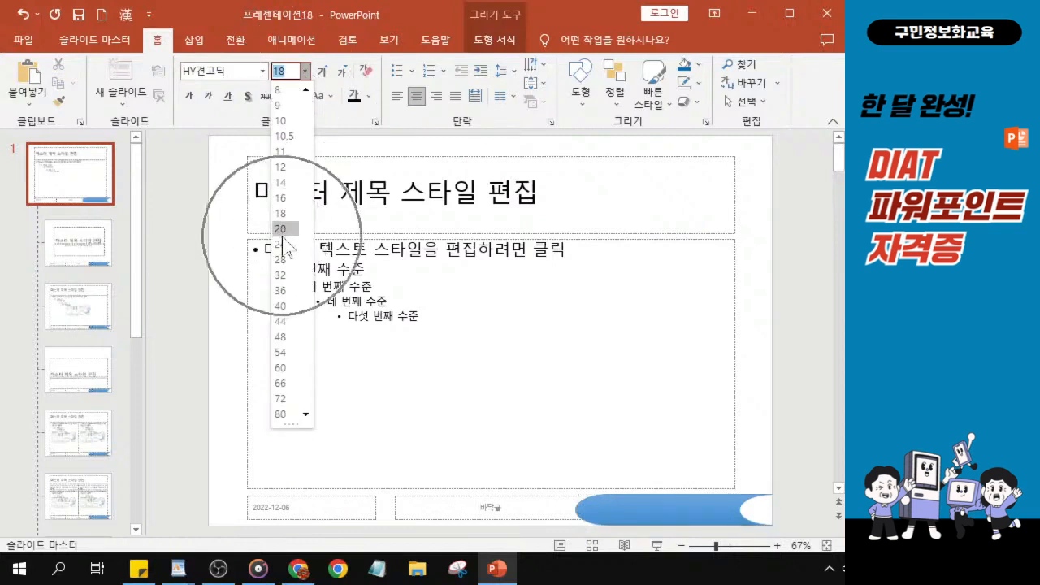
{"action": "key", "text": "ctrl"}
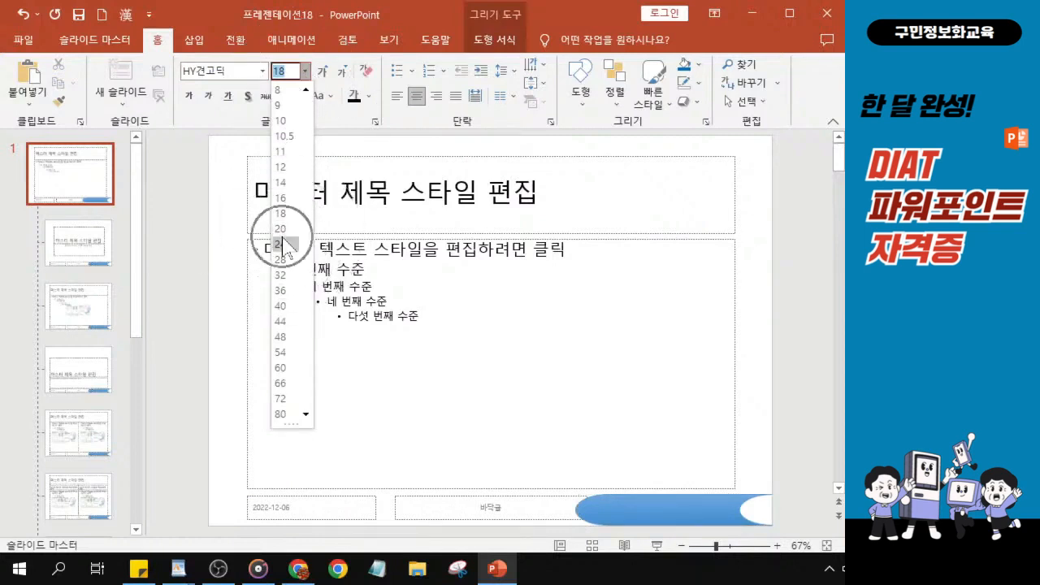
{"action": "left_click", "coordinate": [281, 244]}
{"action": "left_click", "coordinate": [208, 96]}
{"action": "key", "text": "ctrl"}
{"action": "key", "text": "ctrl"}
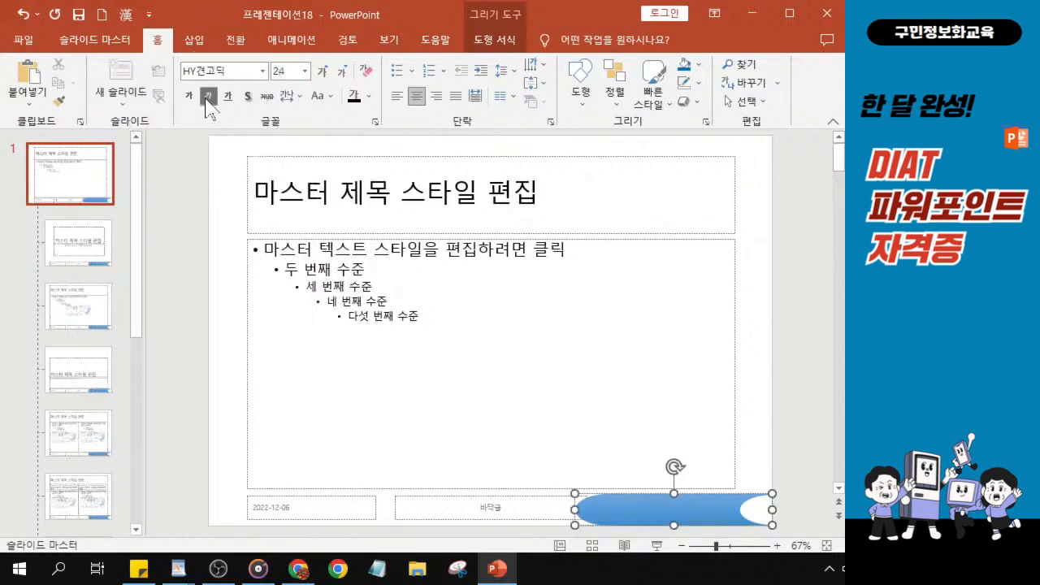
Set the stored-data shape's font colour to the black theme colour.
{"action": "left_click", "coordinate": [371, 96]}
{"action": "left_click", "coordinate": [371, 96]}
{"action": "left_click", "coordinate": [371, 96]}
{"action": "key", "text": "ctrl"}
{"action": "left_click", "coordinate": [371, 96]}
{"action": "left_click", "coordinate": [370, 96]}
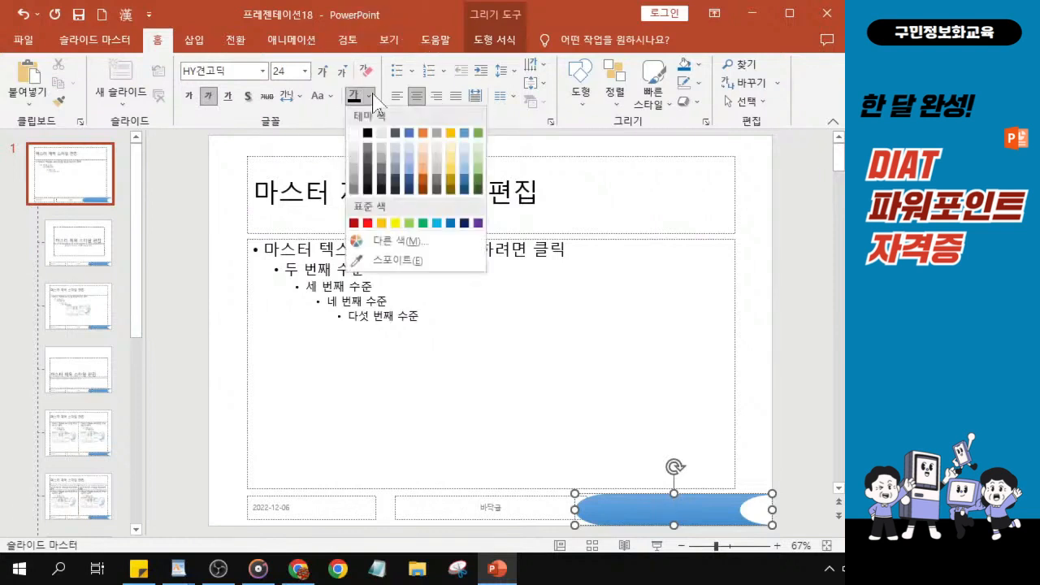
{"action": "key", "text": "ctrl"}
{"action": "key", "text": "ctrl"}
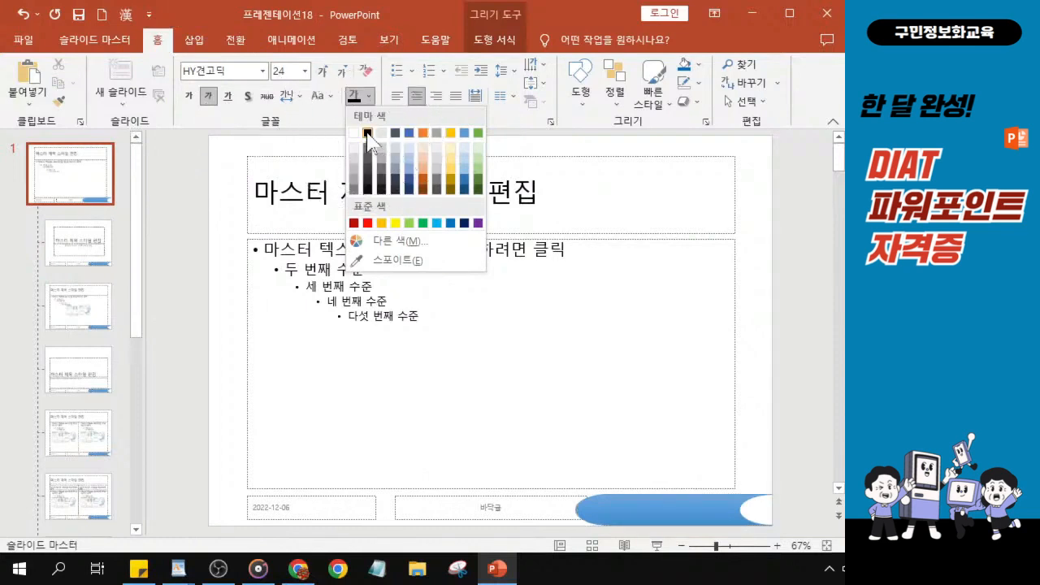
{"action": "left_click", "coordinate": [367, 133]}
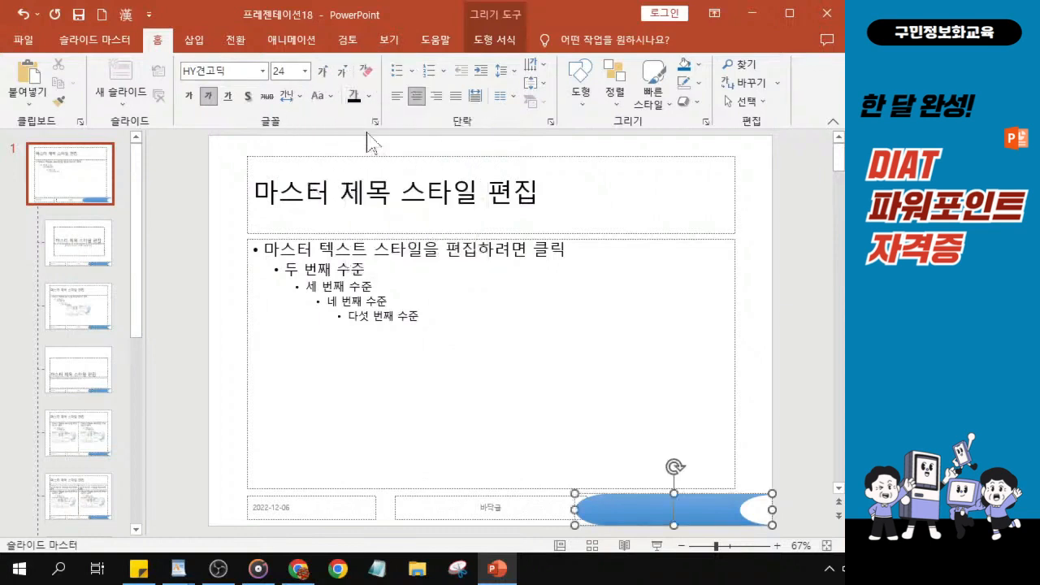
{"action": "left_click", "coordinate": [370, 96]}
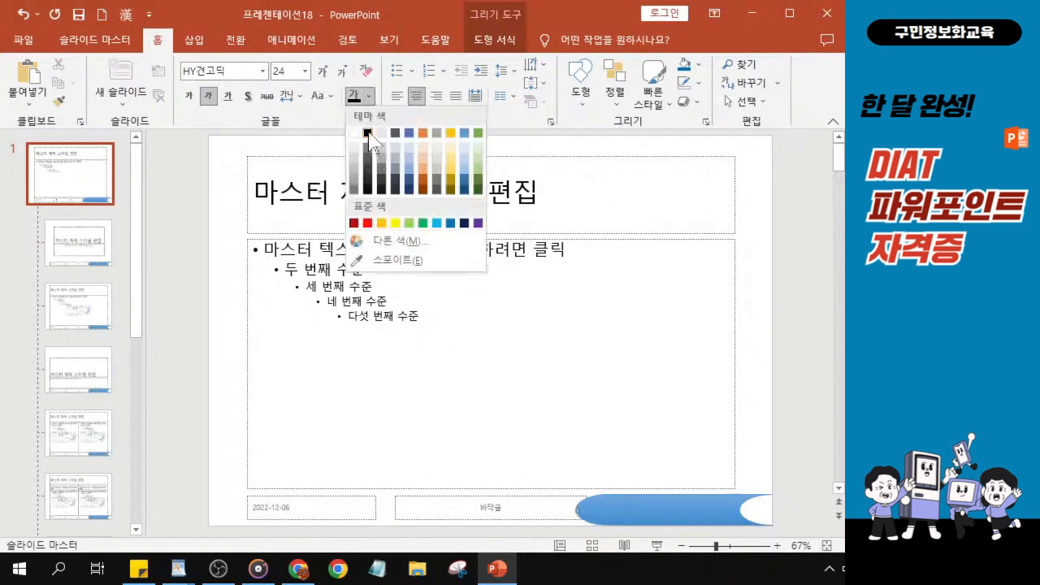